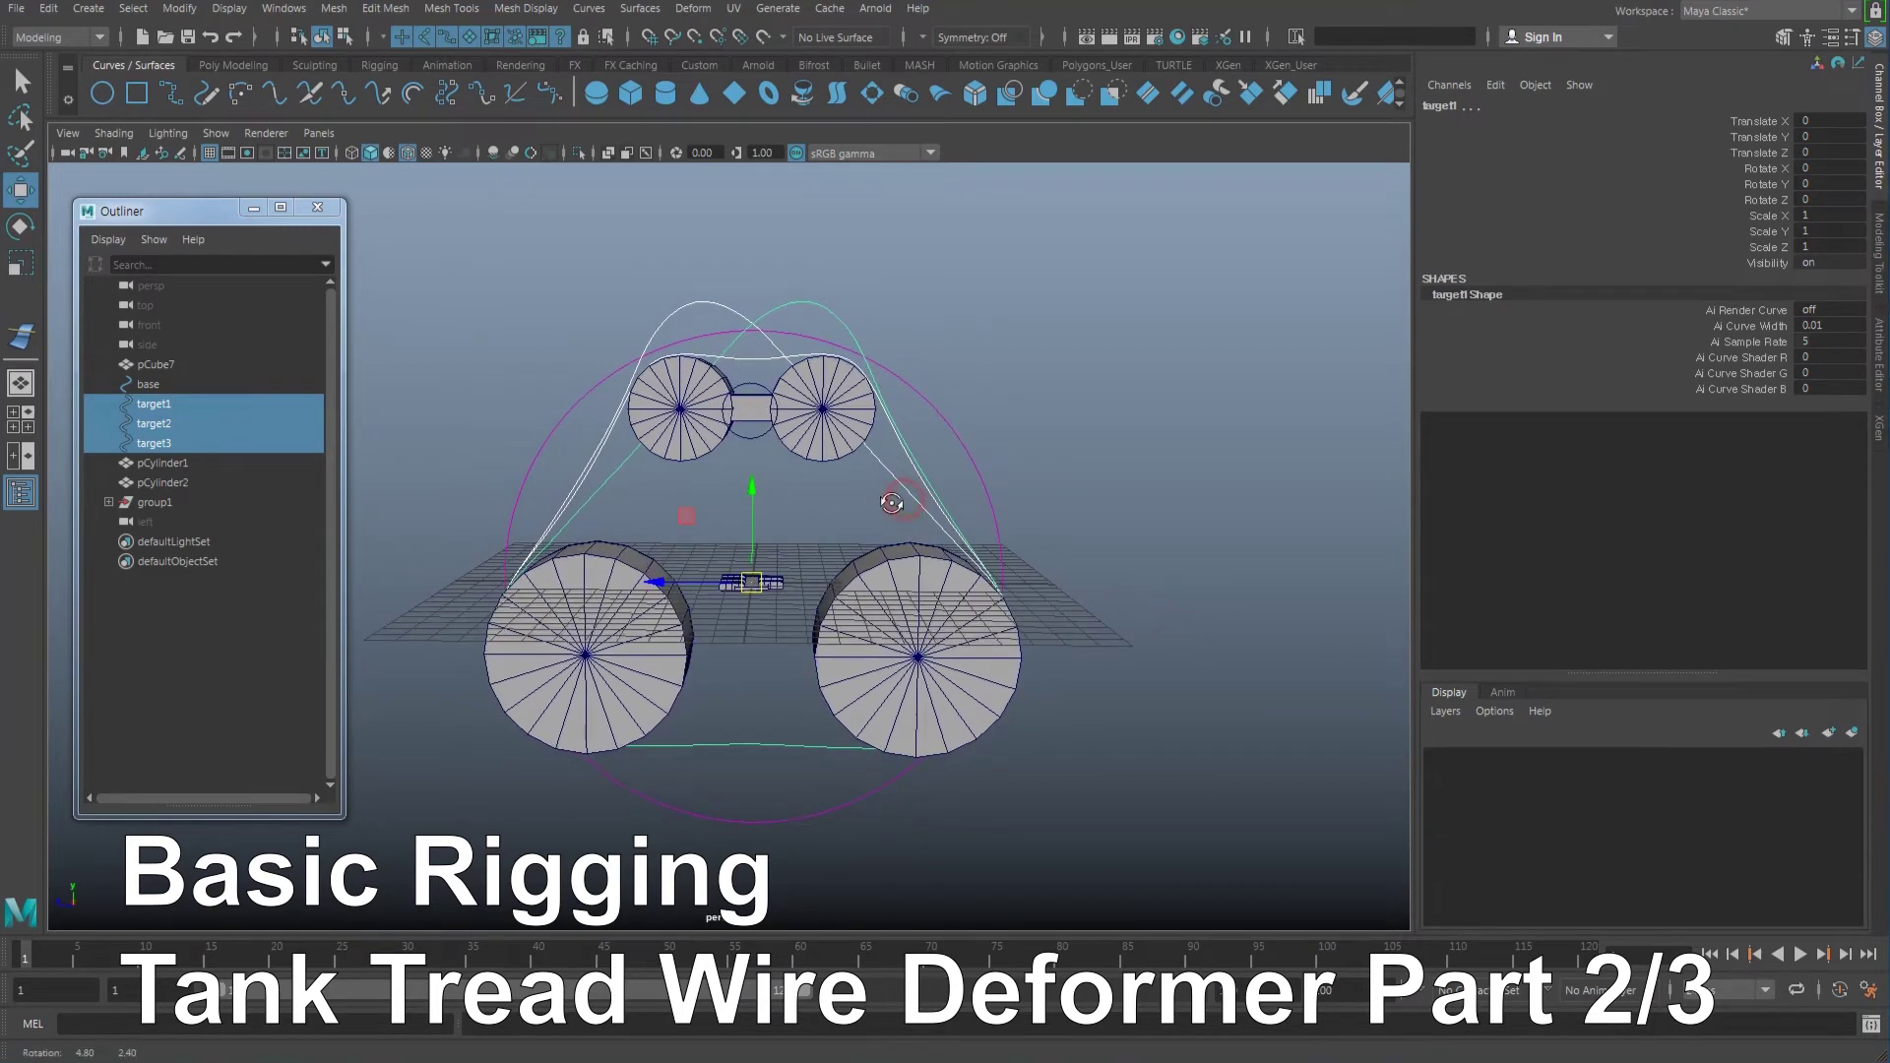
- Examine the target1, target2 and target3 curves by selecting them together and individually
{"action": "scroll", "coordinate": [896, 504], "scroll_direction": "up", "scroll_amount": 3}
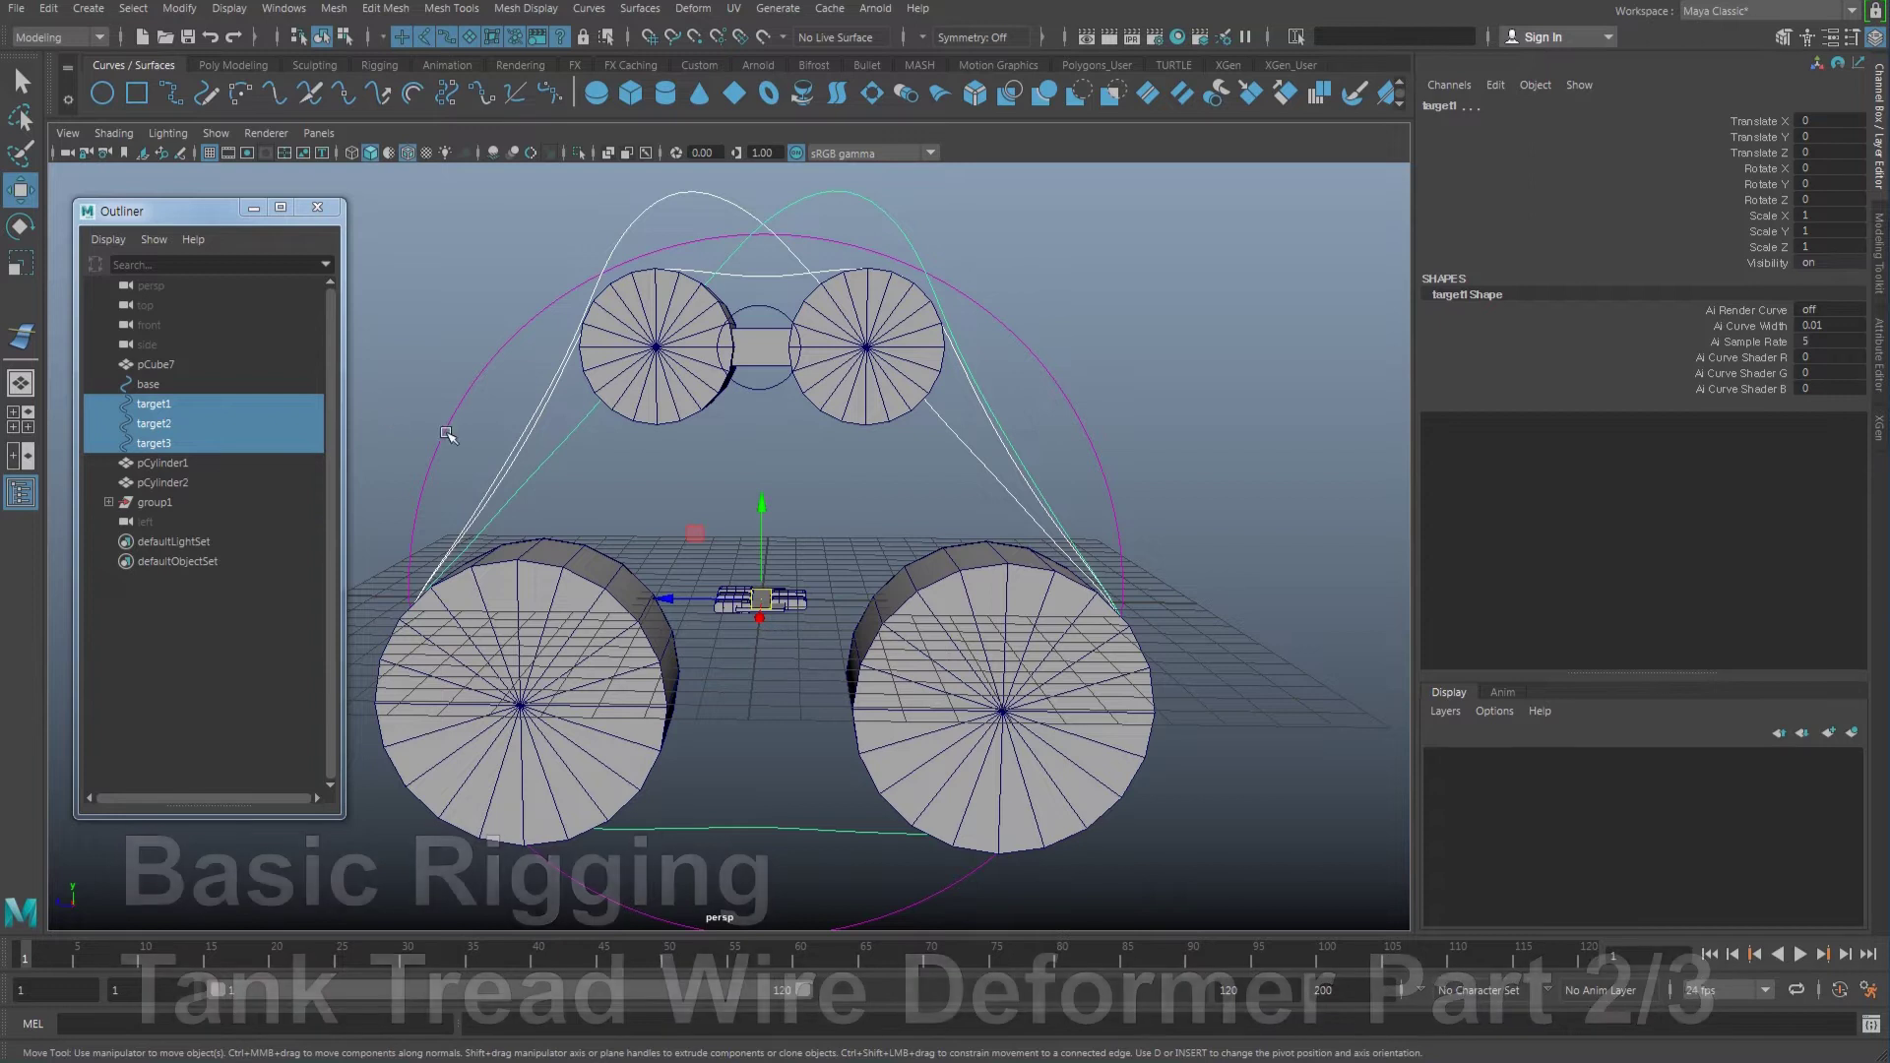
{"action": "left_click", "coordinate": [587, 474]}
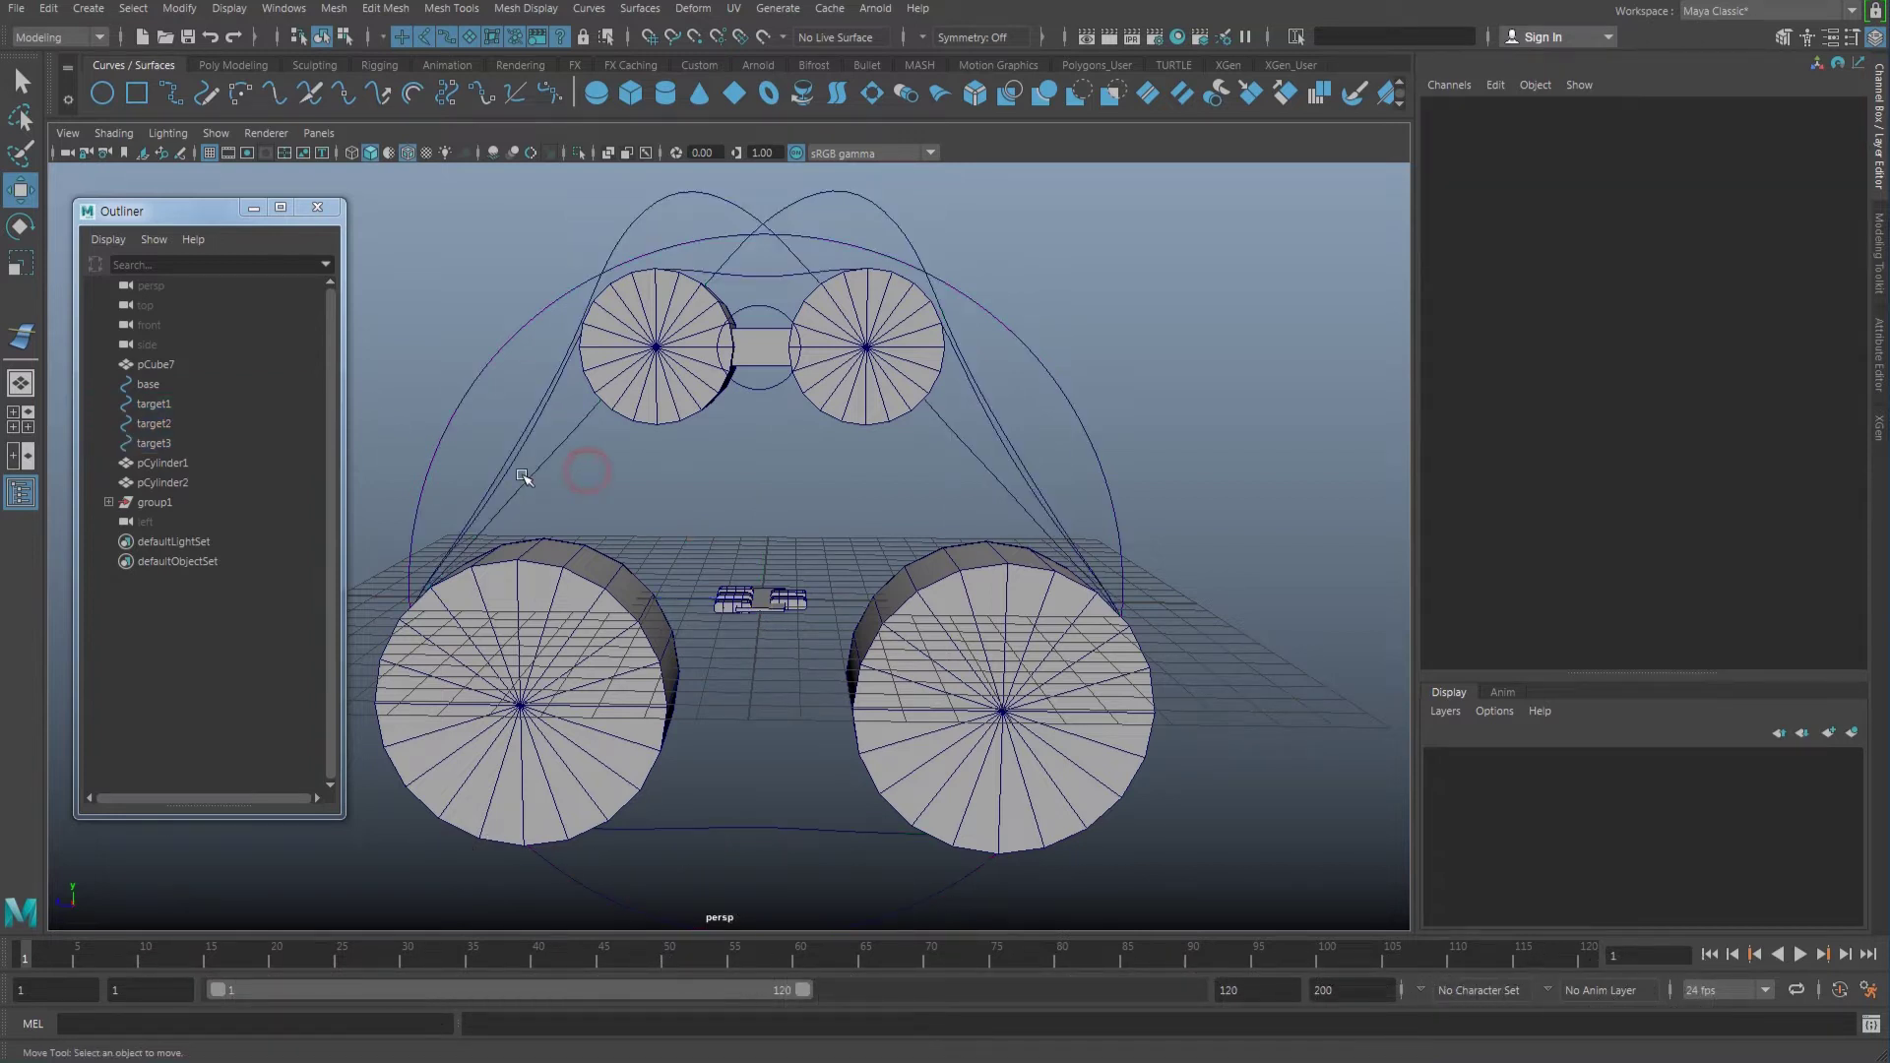
{"action": "left_click", "coordinate": [157, 404]}
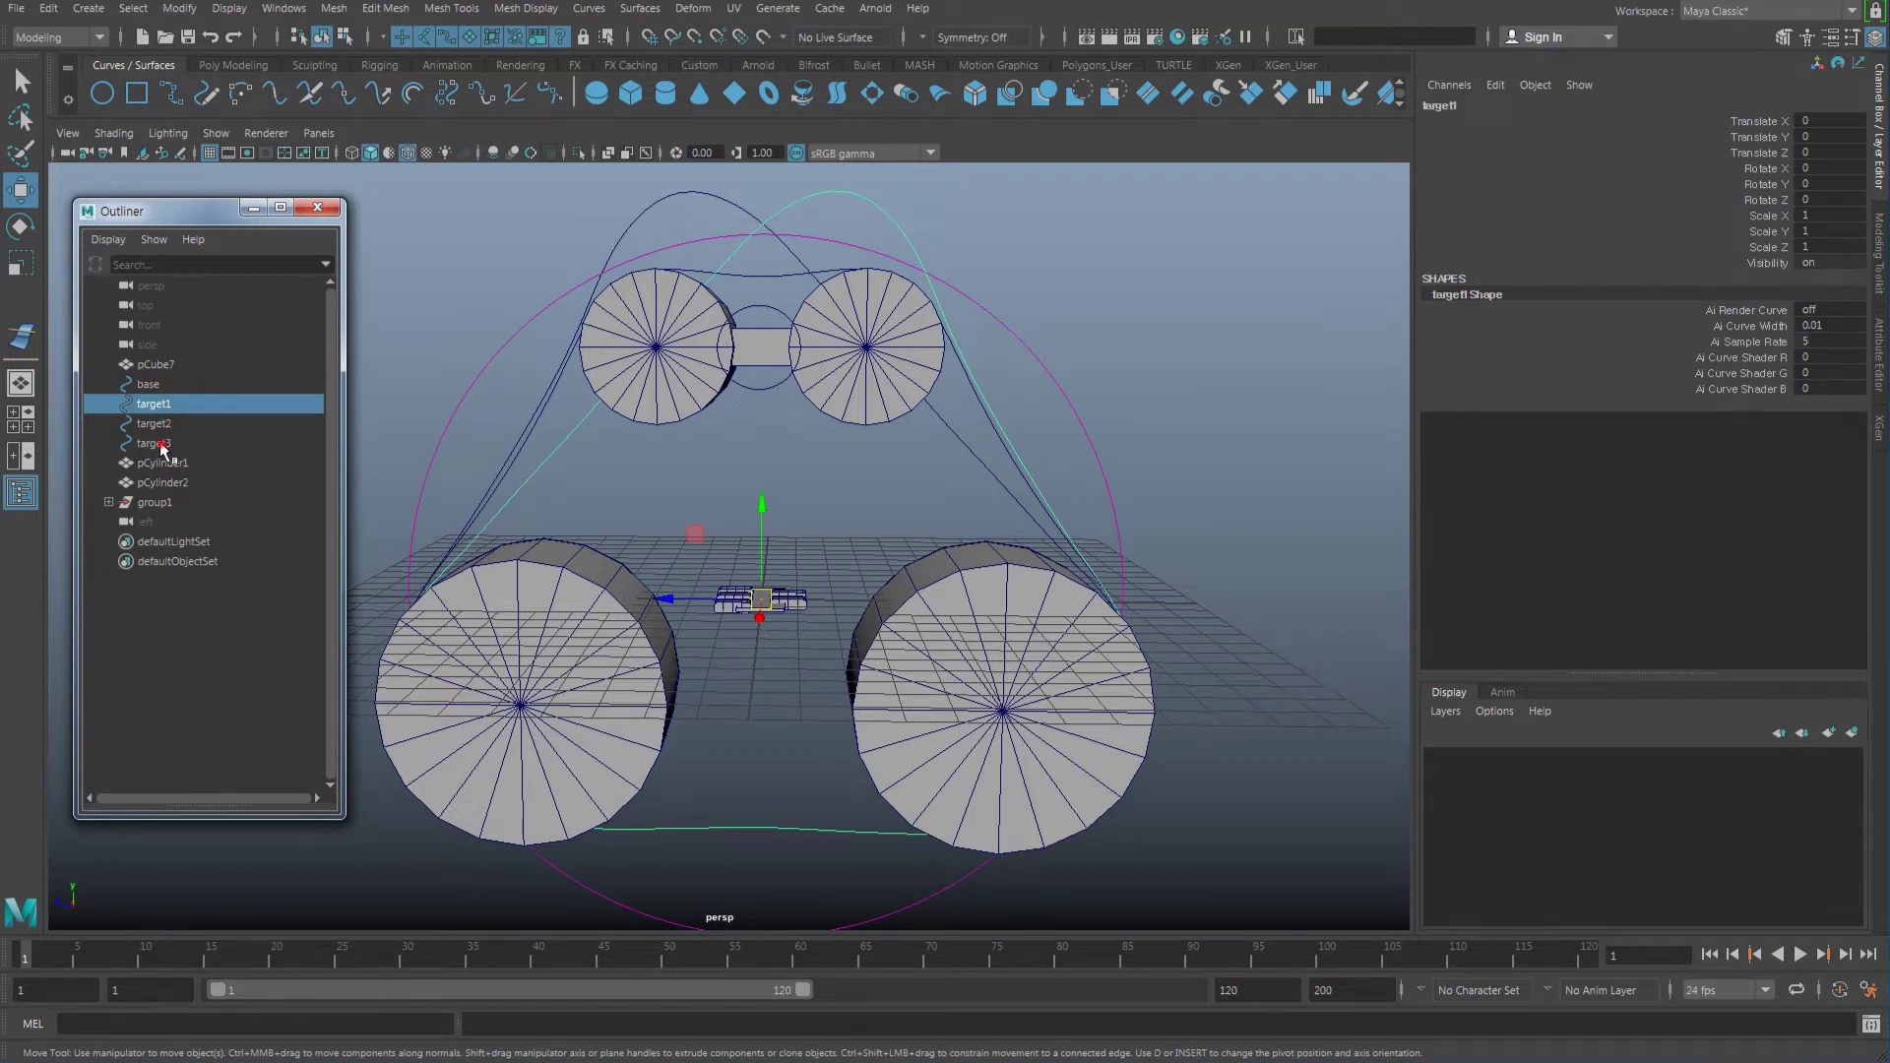
{"action": "left_click", "coordinate": [157, 444], "text": "shift"}
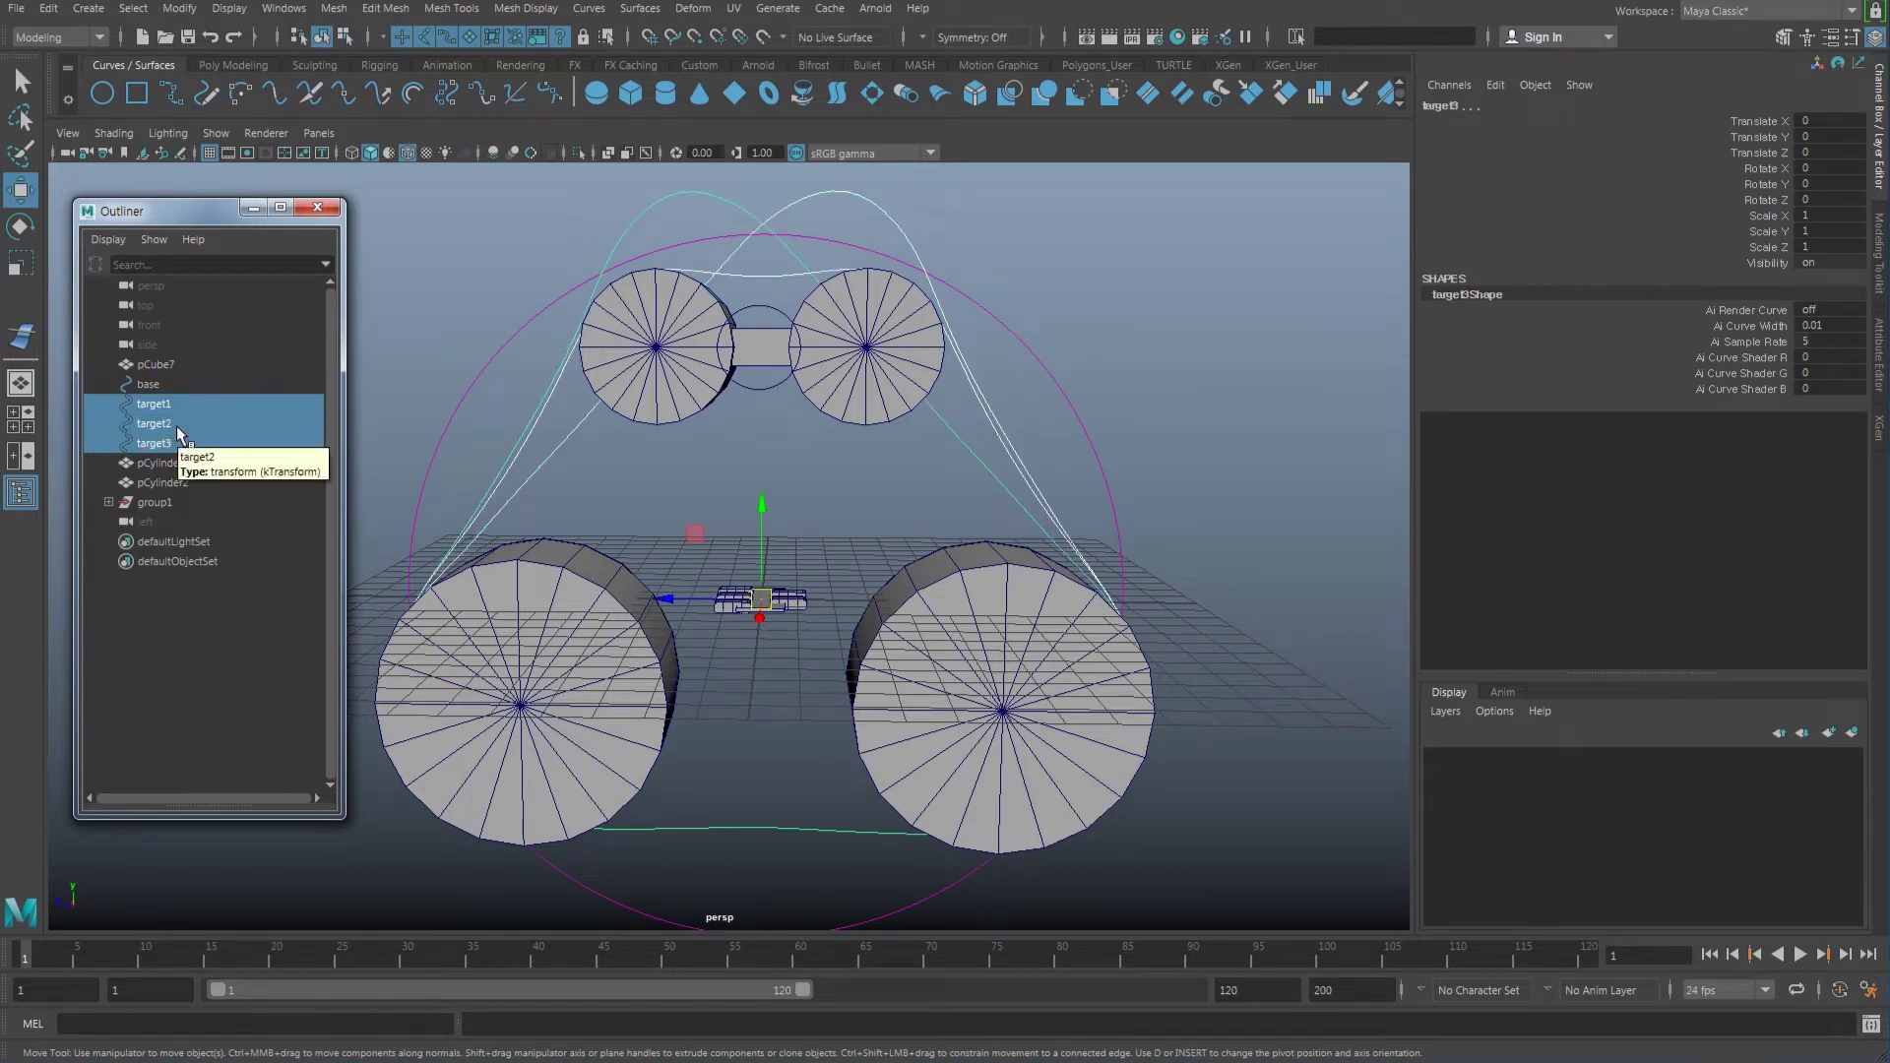
{"action": "left_click", "coordinate": [168, 404]}
{"action": "left_click", "coordinate": [169, 422]}
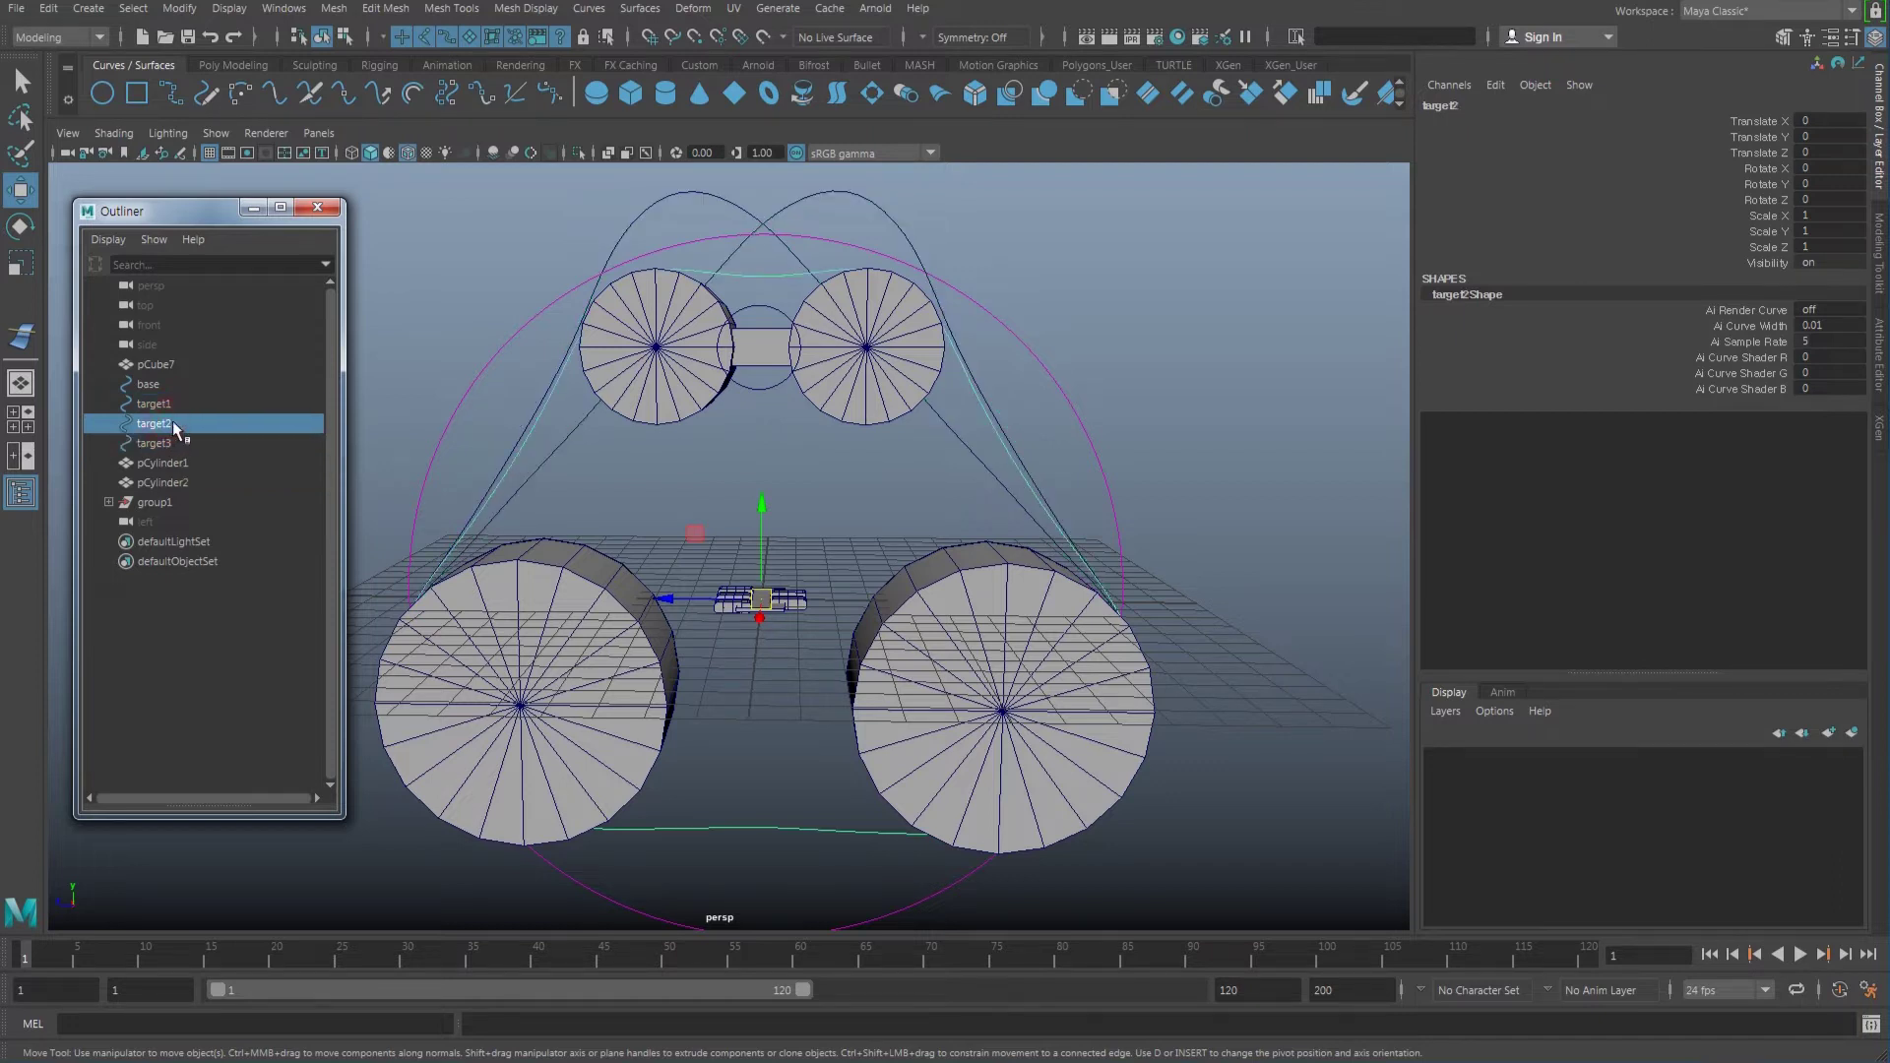
- Delete the target1 and target3 curves
{"action": "left_click", "coordinate": [185, 405]}
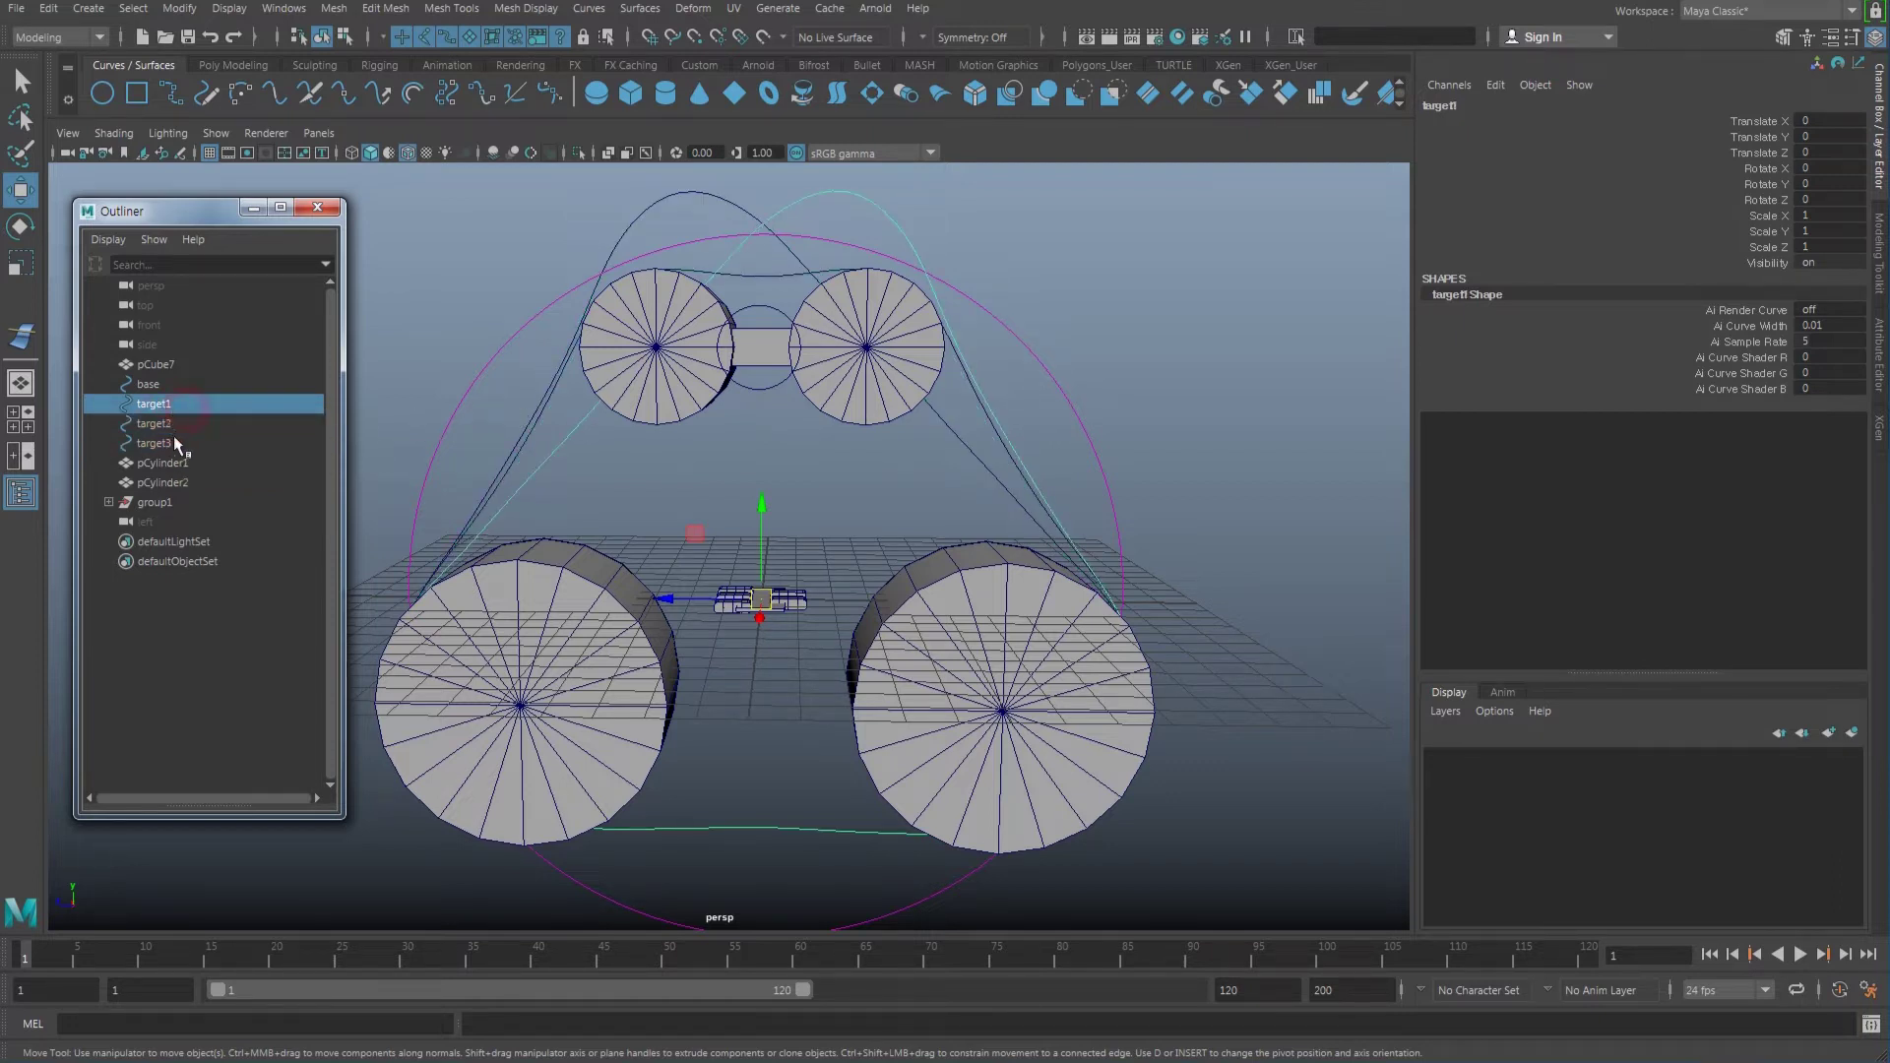
{"action": "left_click", "coordinate": [173, 444], "text": "ctrl"}
{"action": "key", "text": "Delete"}
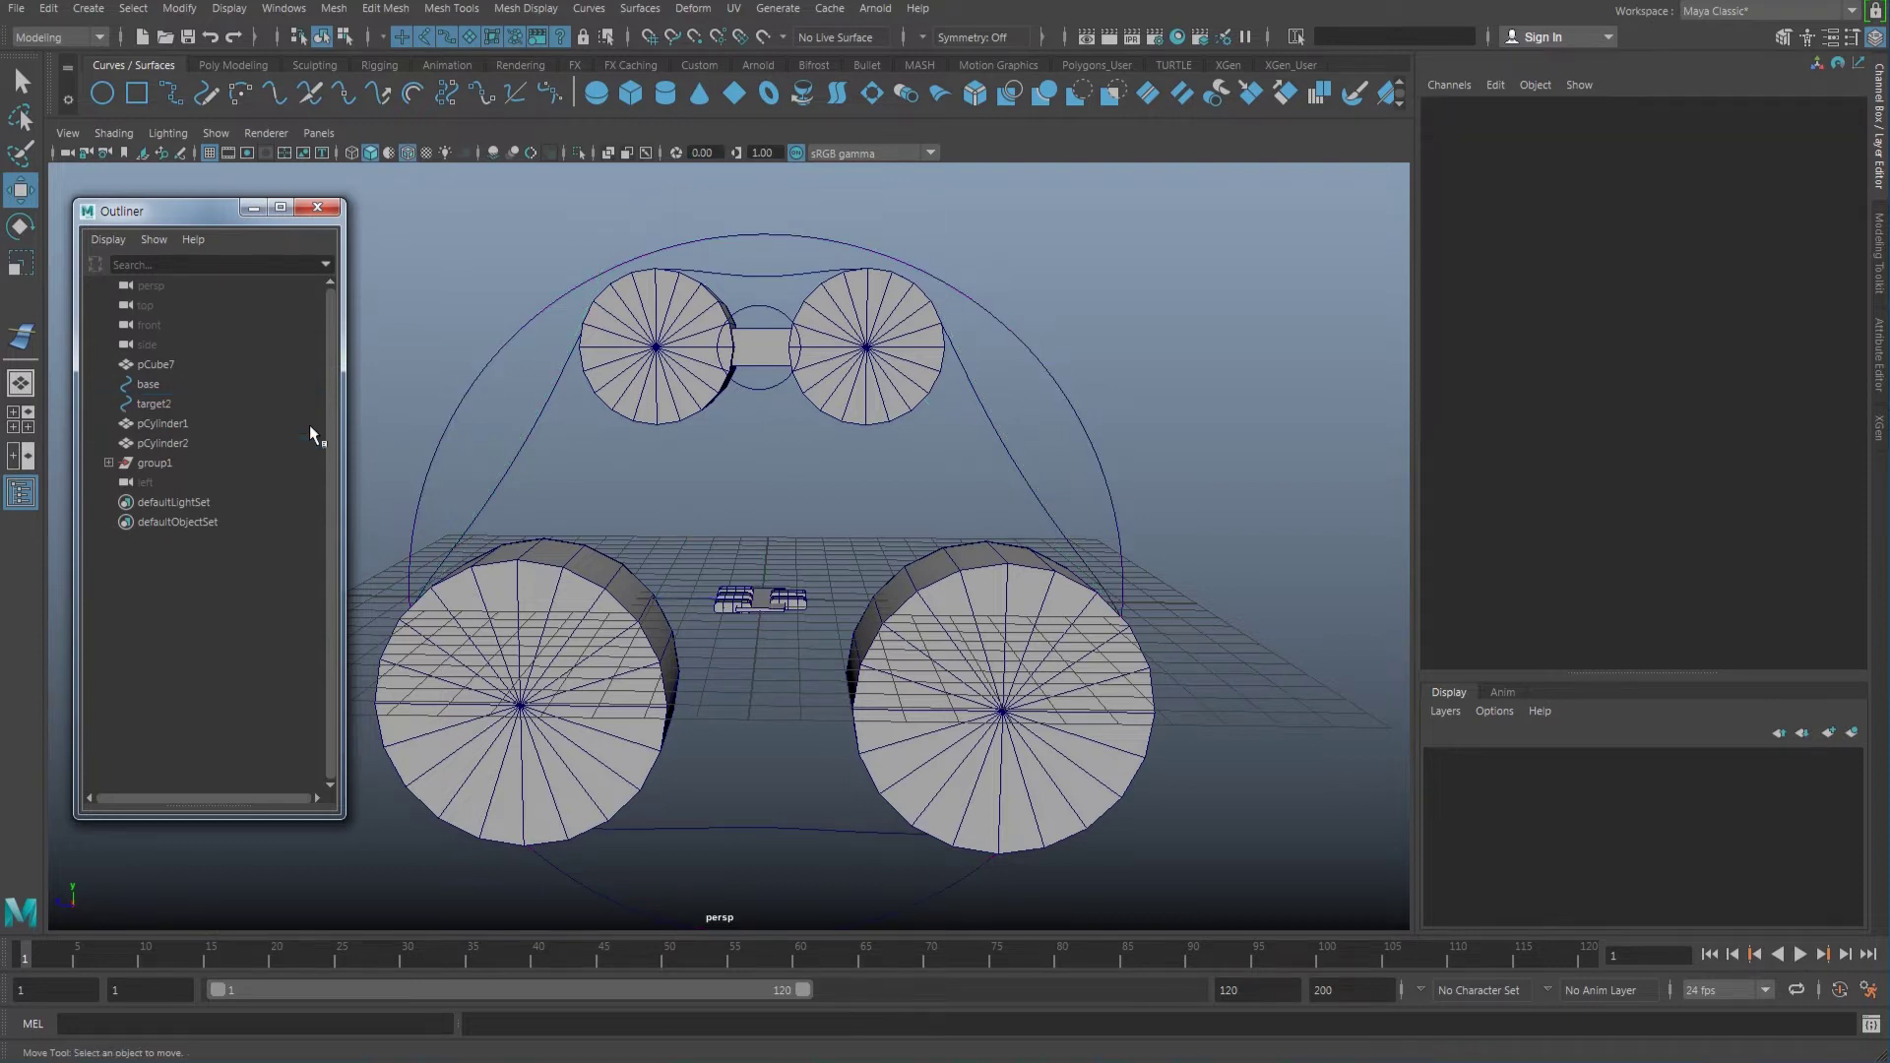
- Display the control vertices of the target2 curve around the wheels, and reselect target2 as an object
{"action": "left_click_drag", "start_coordinate": [614, 448], "coordinate": [355, 422]}
{"action": "left_click_drag", "start_coordinate": [568, 400], "coordinate": [476, 459], "text": "alt"}
{"action": "right_click_drag", "start_coordinate": [598, 428], "coordinate": [540, 433]}
{"action": "left_click_drag", "start_coordinate": [668, 399], "coordinate": [645, 426], "text": "alt"}
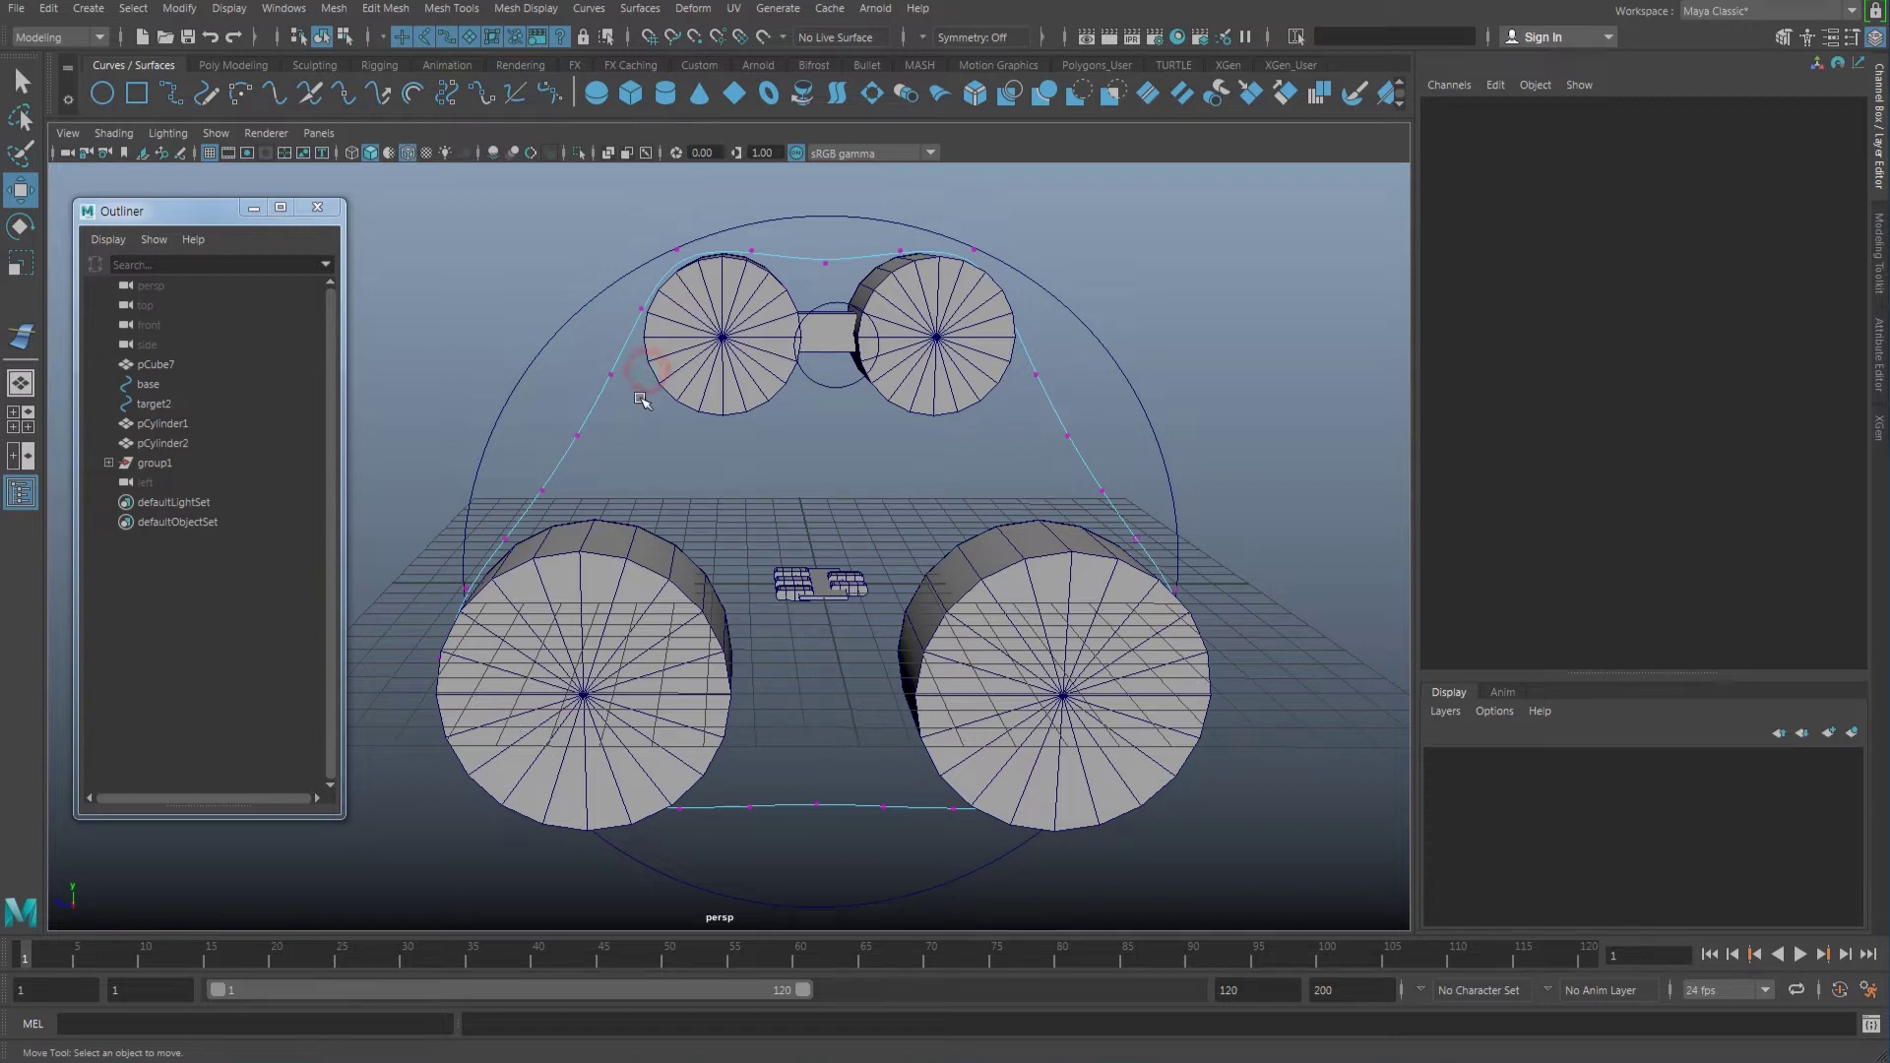
{"action": "left_click_drag", "start_coordinate": [647, 375], "coordinate": [628, 393], "text": "alt"}
{"action": "left_click", "coordinate": [194, 404]}
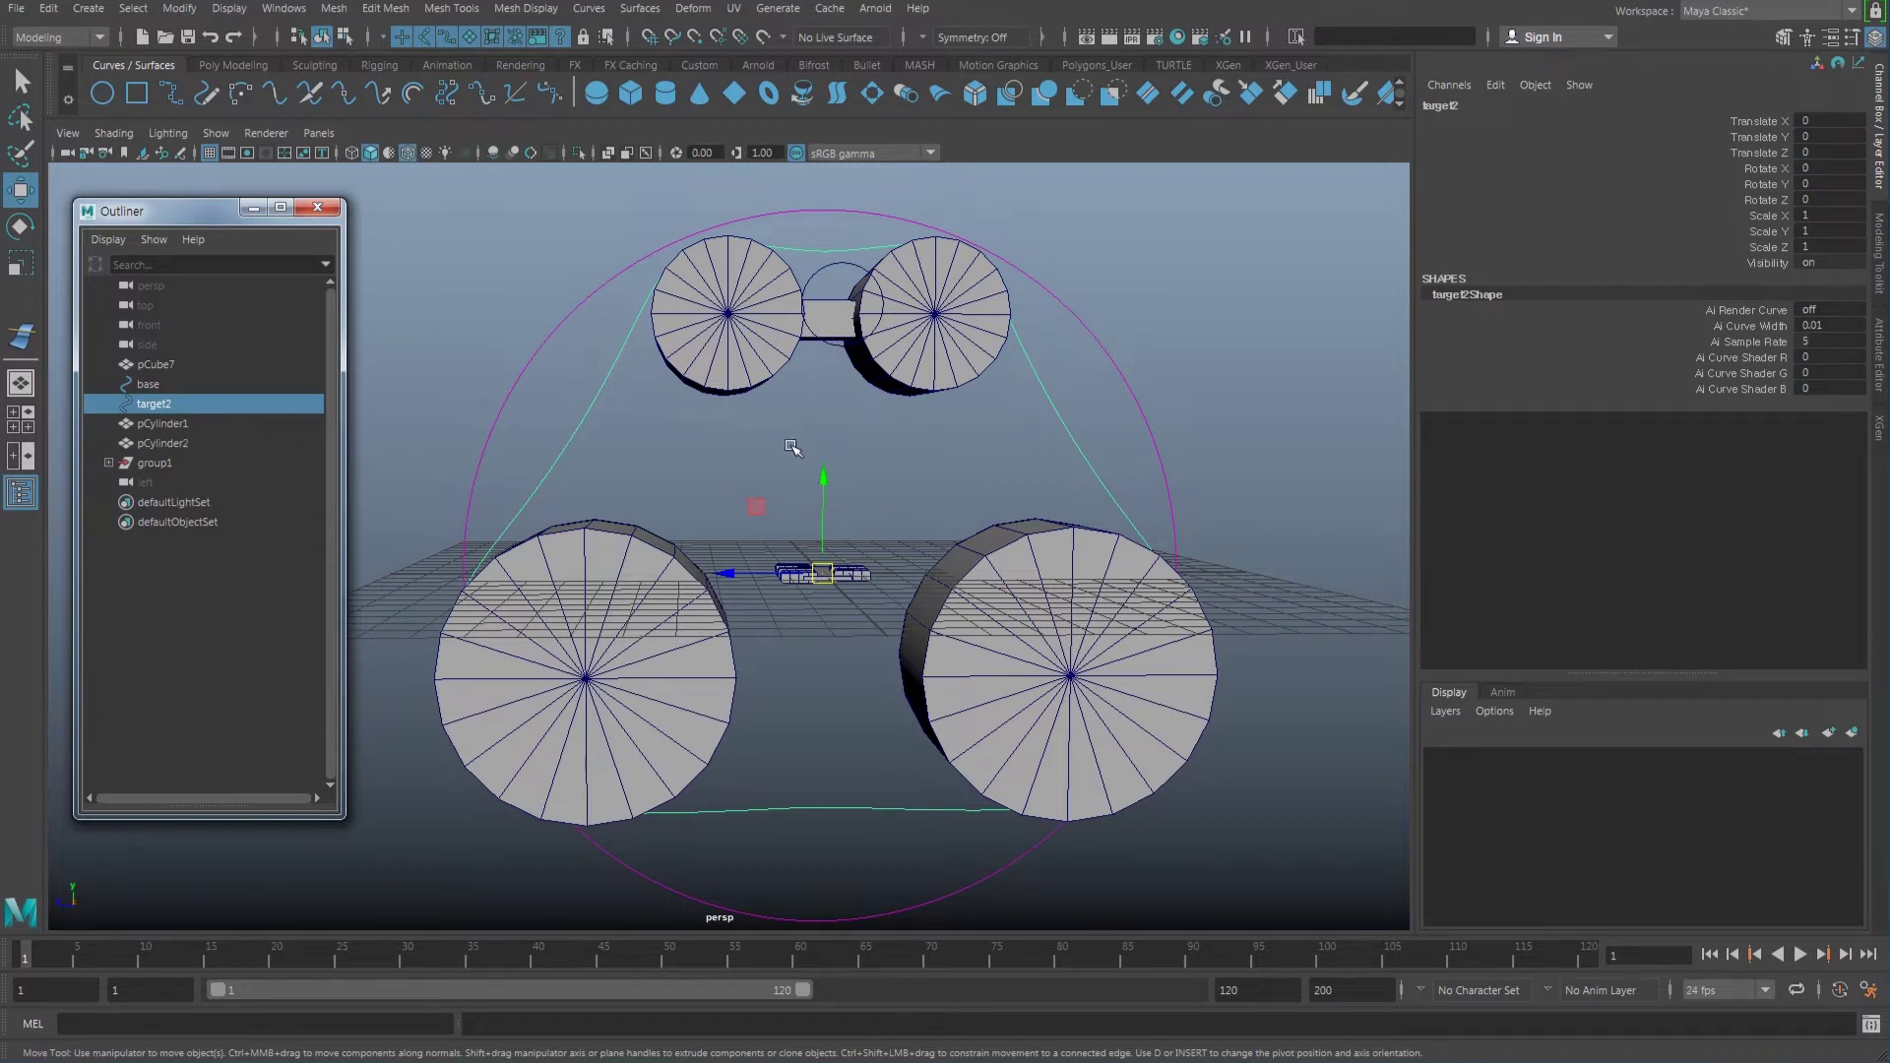
- Undo the deletion of the target1 and target3 curves
{"action": "key", "text": "ctrl+z"}
{"action": "key", "text": "ctrl+z"}
{"action": "key", "text": "ctrl+z"}
{"action": "key", "text": "ctrl+z"}
{"action": "key", "text": "ctrl+z"}
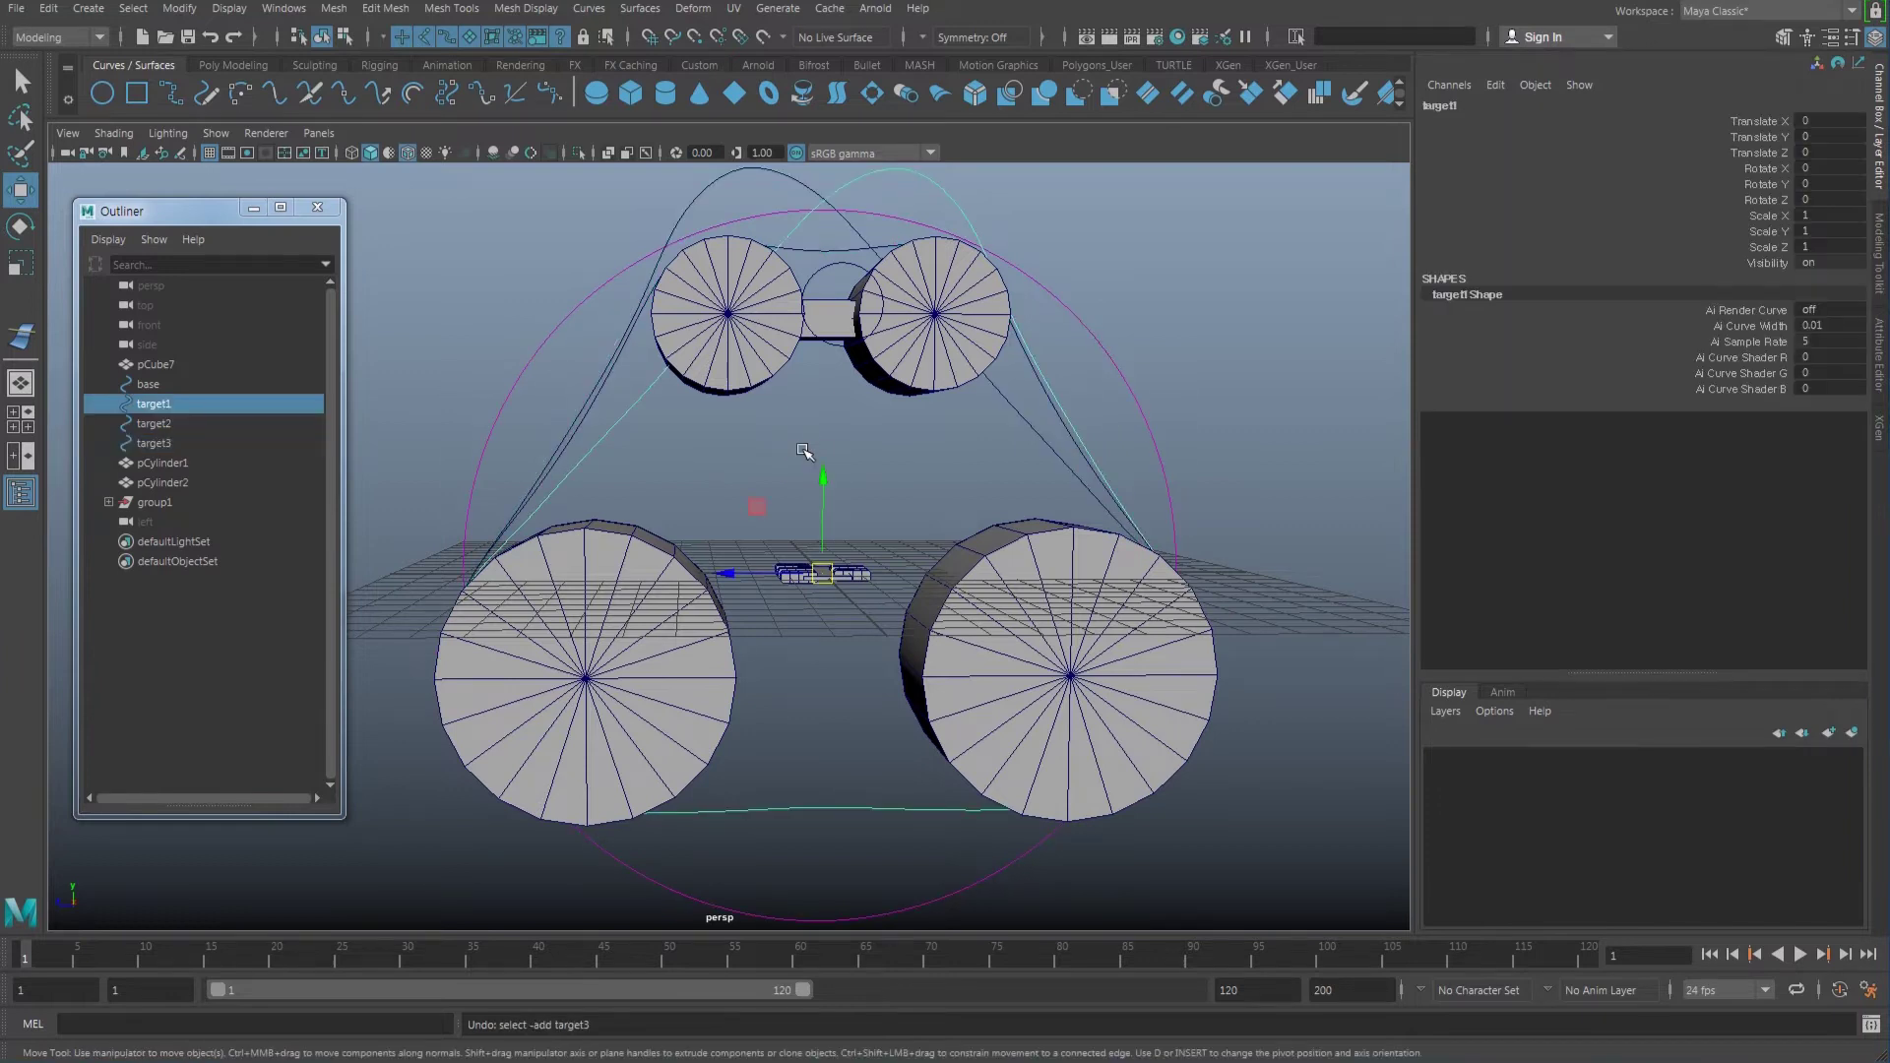
- Rotate the upper wheels' controller to 45 degrees in X and select target1 to compare its shape
{"action": "key", "text": "e"}
{"action": "left_click", "coordinate": [834, 346]}
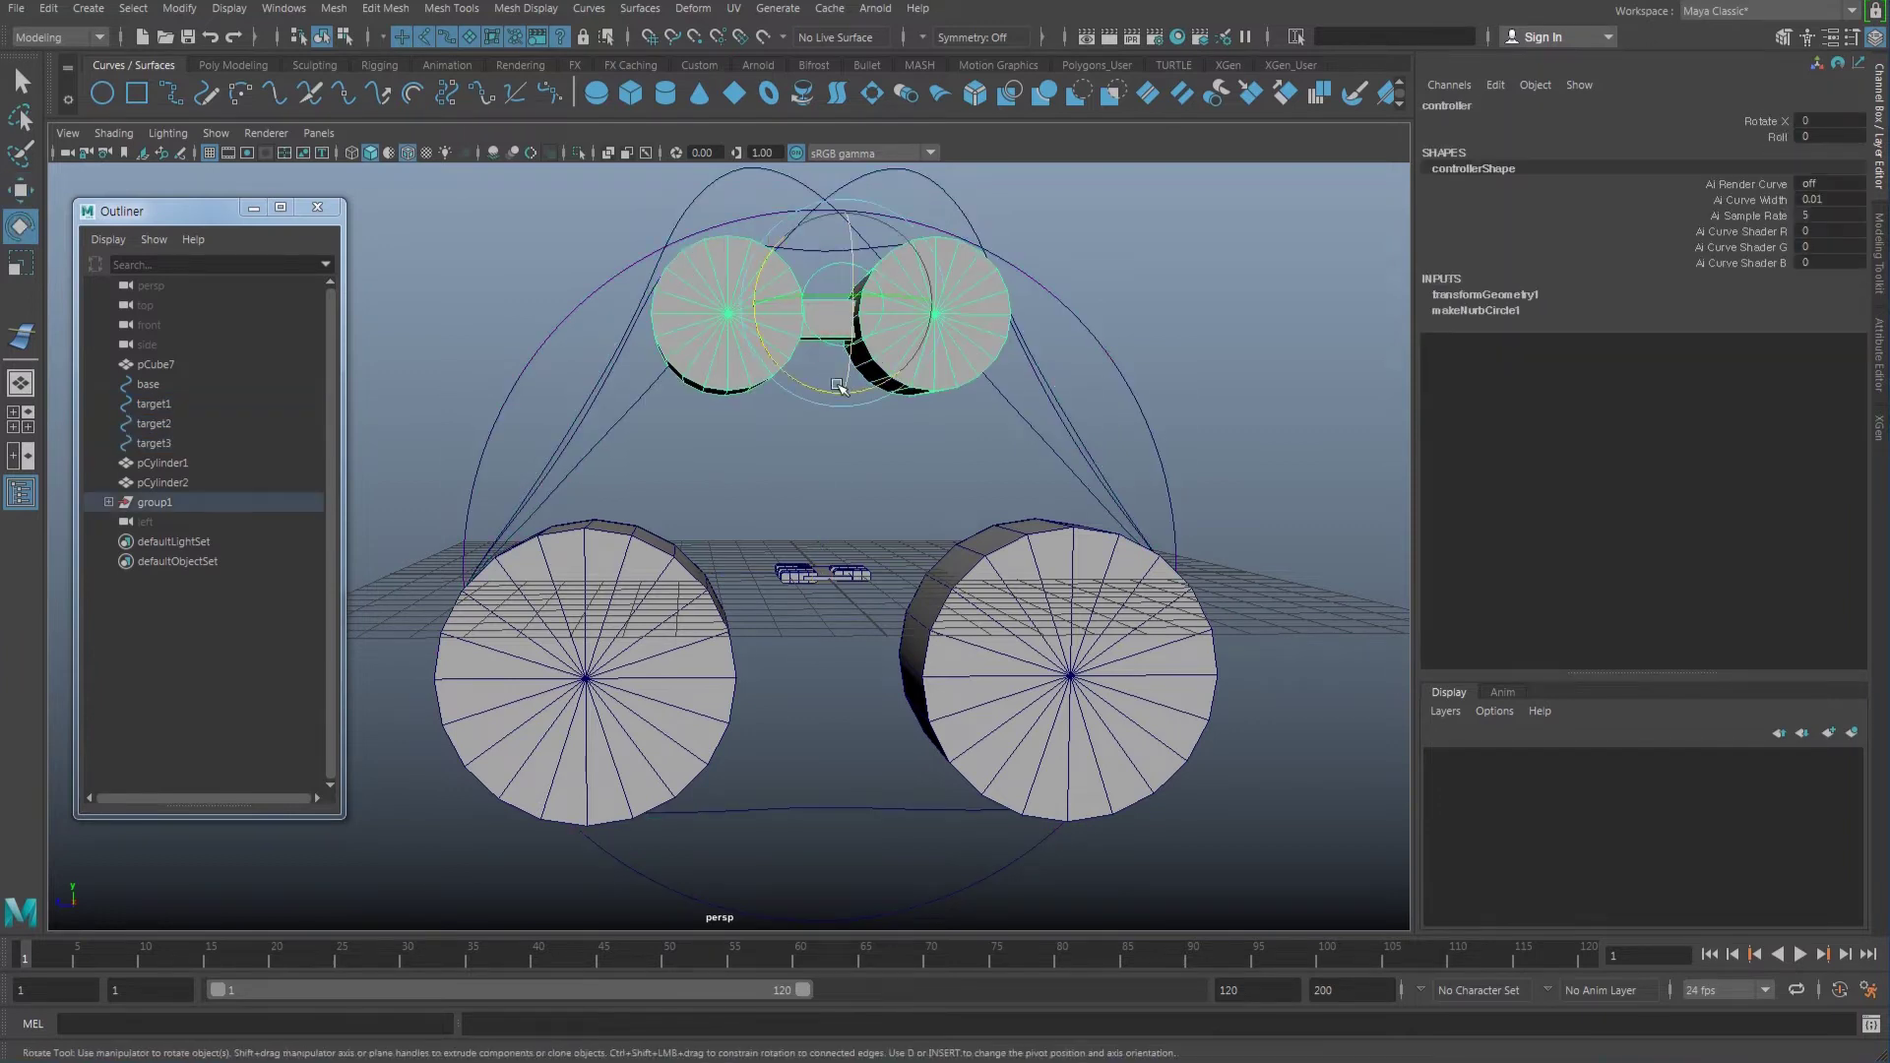
{"action": "left_click_drag", "start_coordinate": [838, 385], "coordinate": [899, 393]}
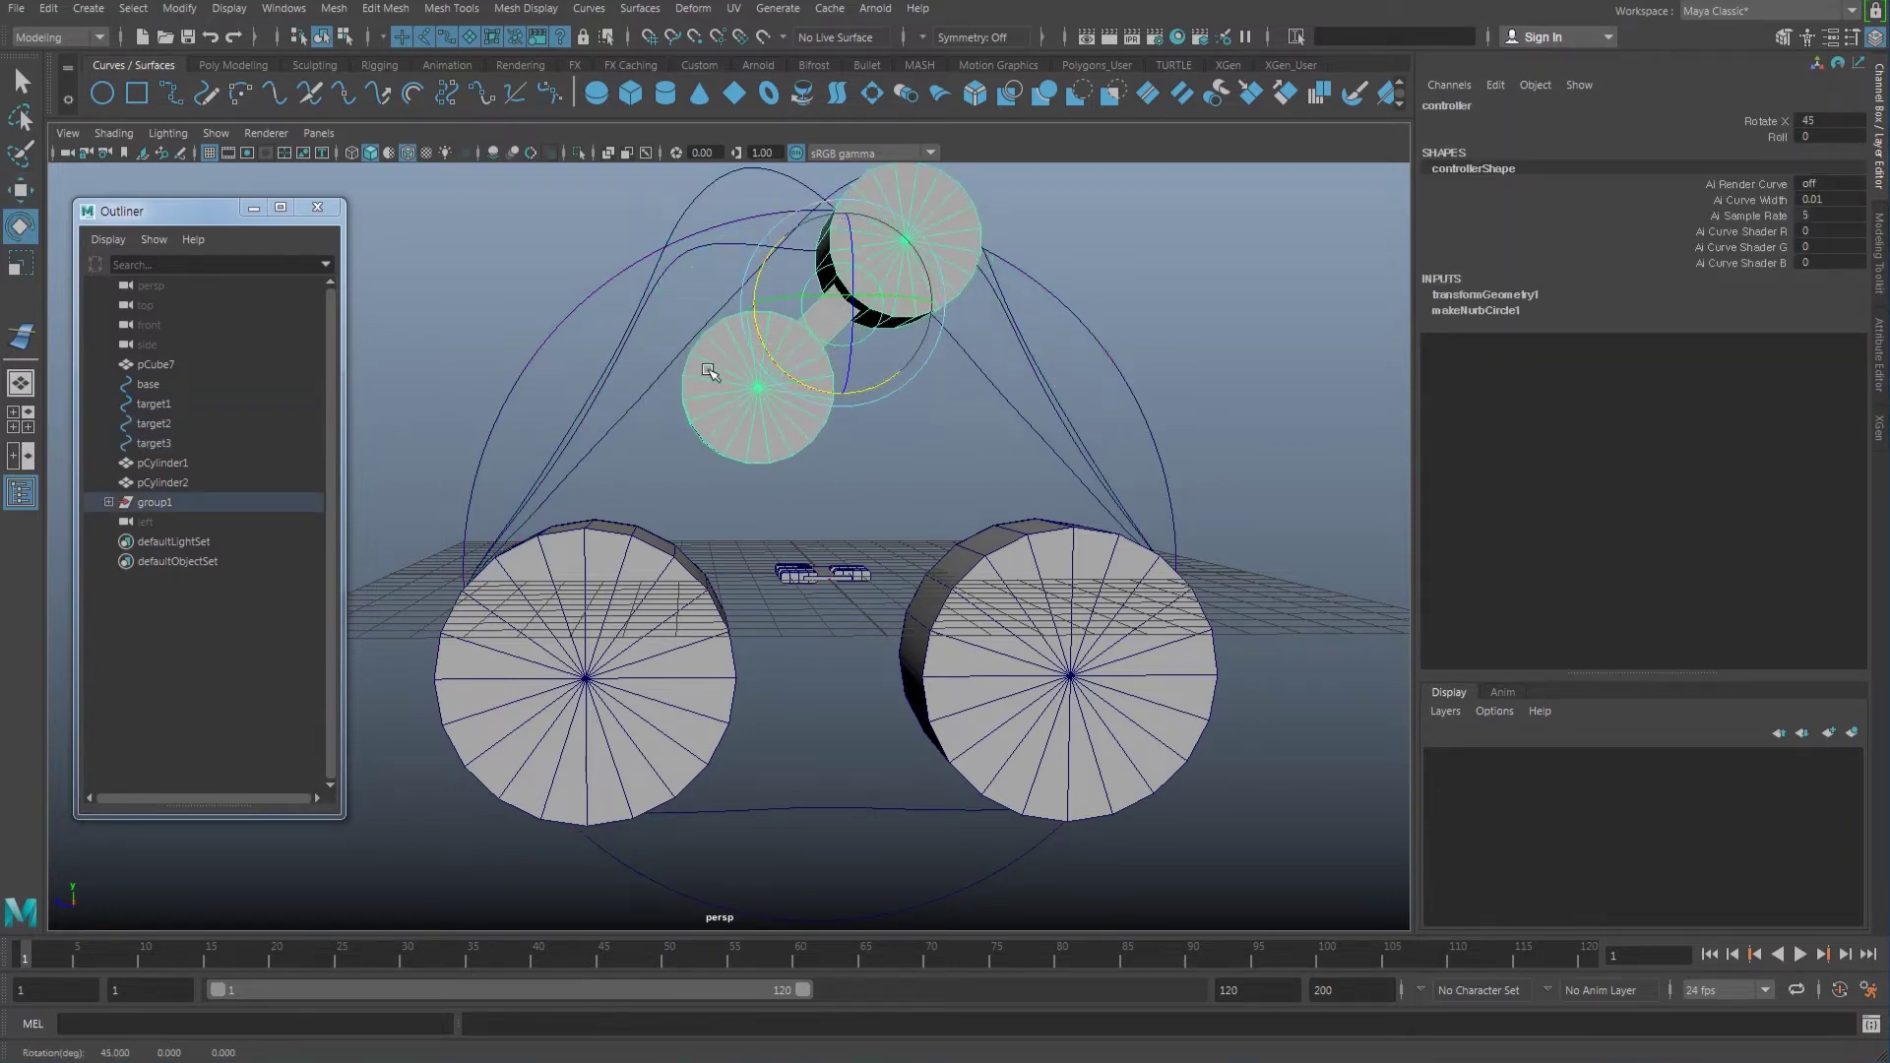
{"action": "left_click", "coordinate": [634, 410]}
{"action": "middle_click_drag", "start_coordinate": [729, 359], "coordinate": [705, 463], "text": "alt"}
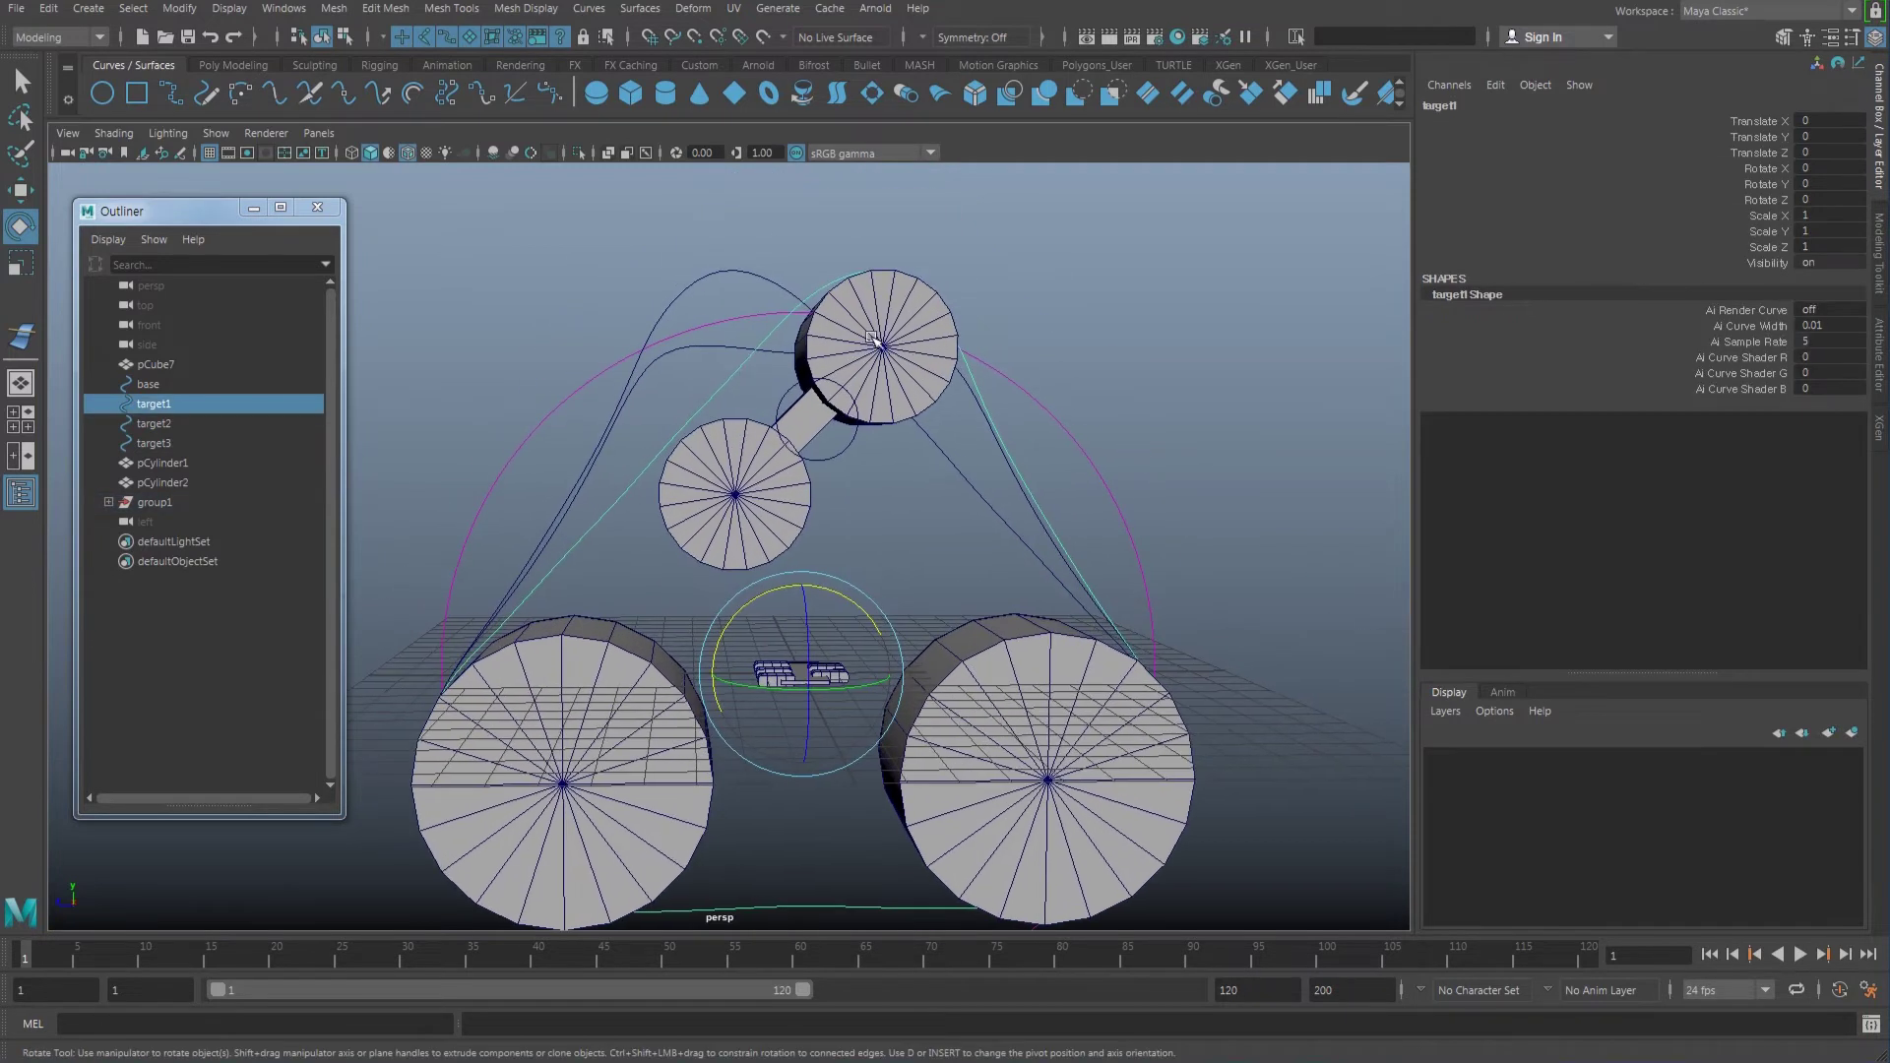
- Rotate the upper wheels' controller to -45 degrees in X to compare it with the opposite target curve
{"action": "left_click", "coordinate": [828, 458]}
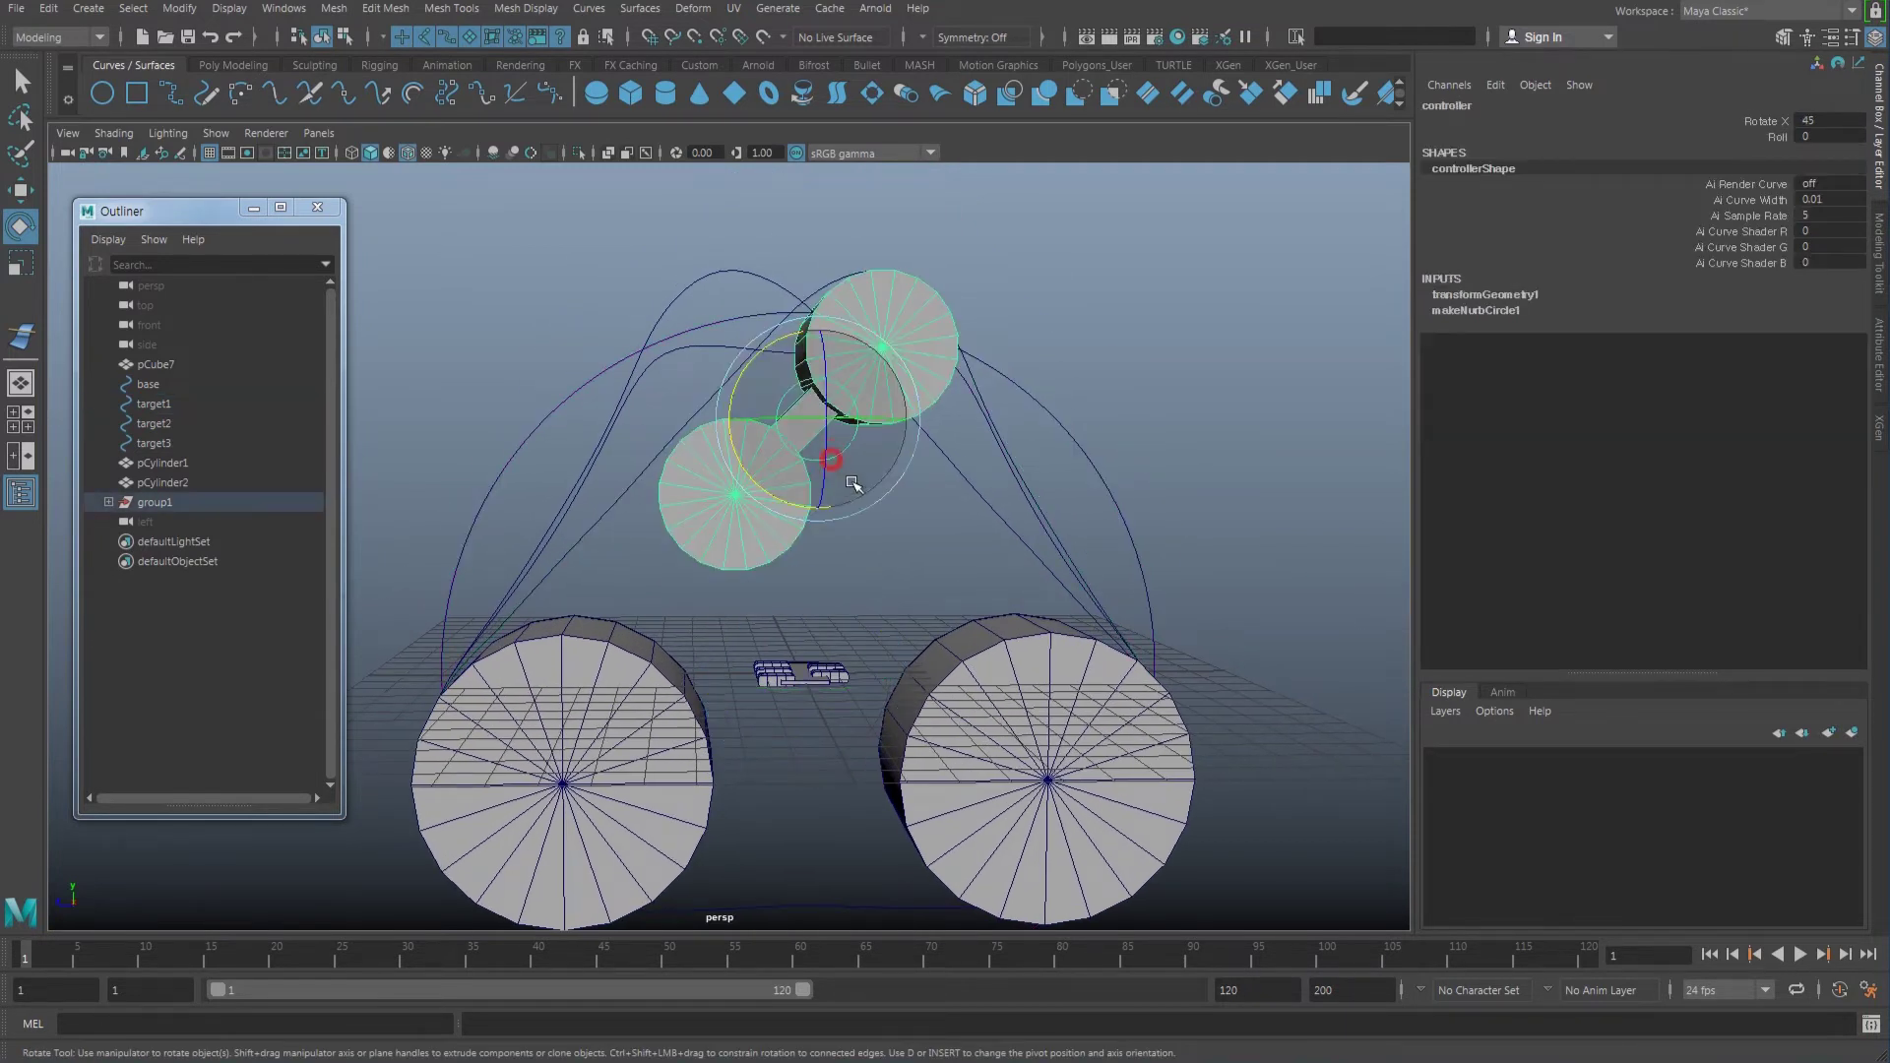
{"action": "left_click_drag", "start_coordinate": [775, 497], "coordinate": [677, 331]}
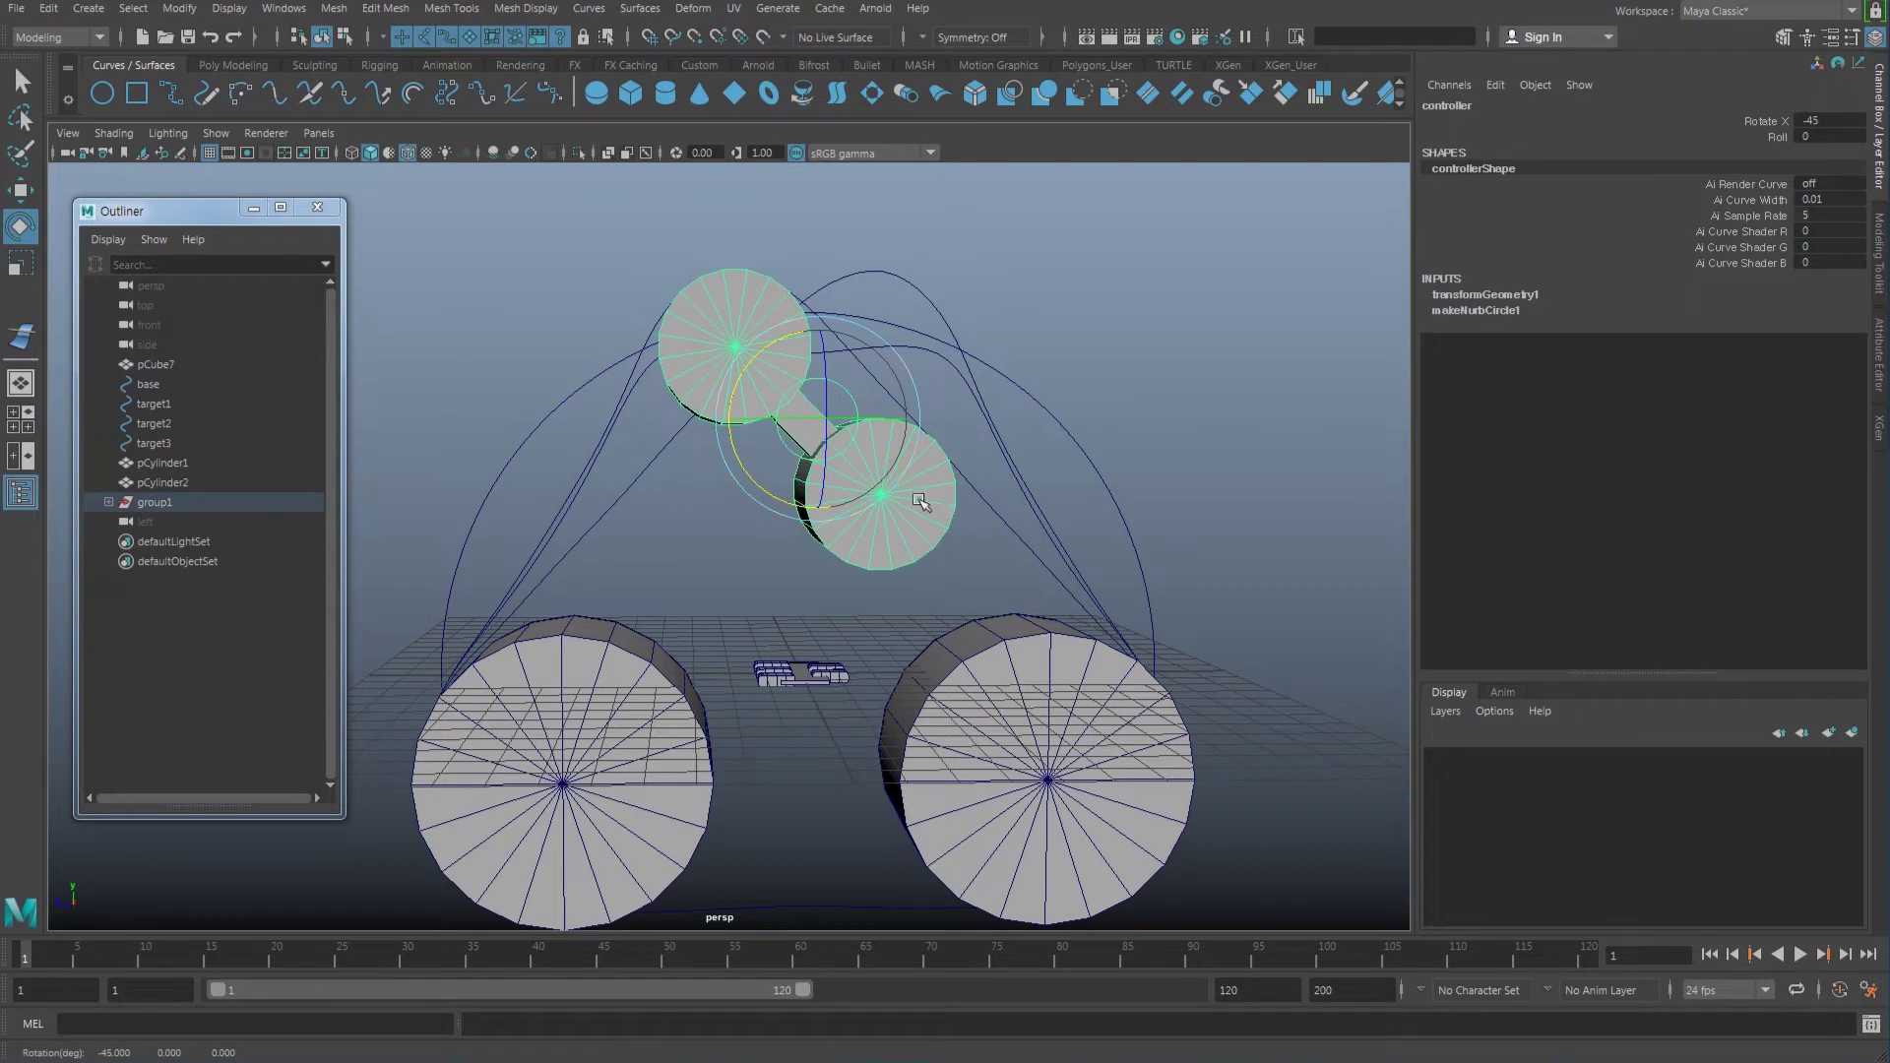
{"action": "left_click_drag", "start_coordinate": [915, 541], "coordinate": [911, 544], "text": "alt"}
{"action": "middle_click_drag", "start_coordinate": [845, 611], "coordinate": [862, 565], "text": "alt"}
{"action": "left_click_drag", "start_coordinate": [858, 557], "coordinate": [864, 560], "text": "alt"}
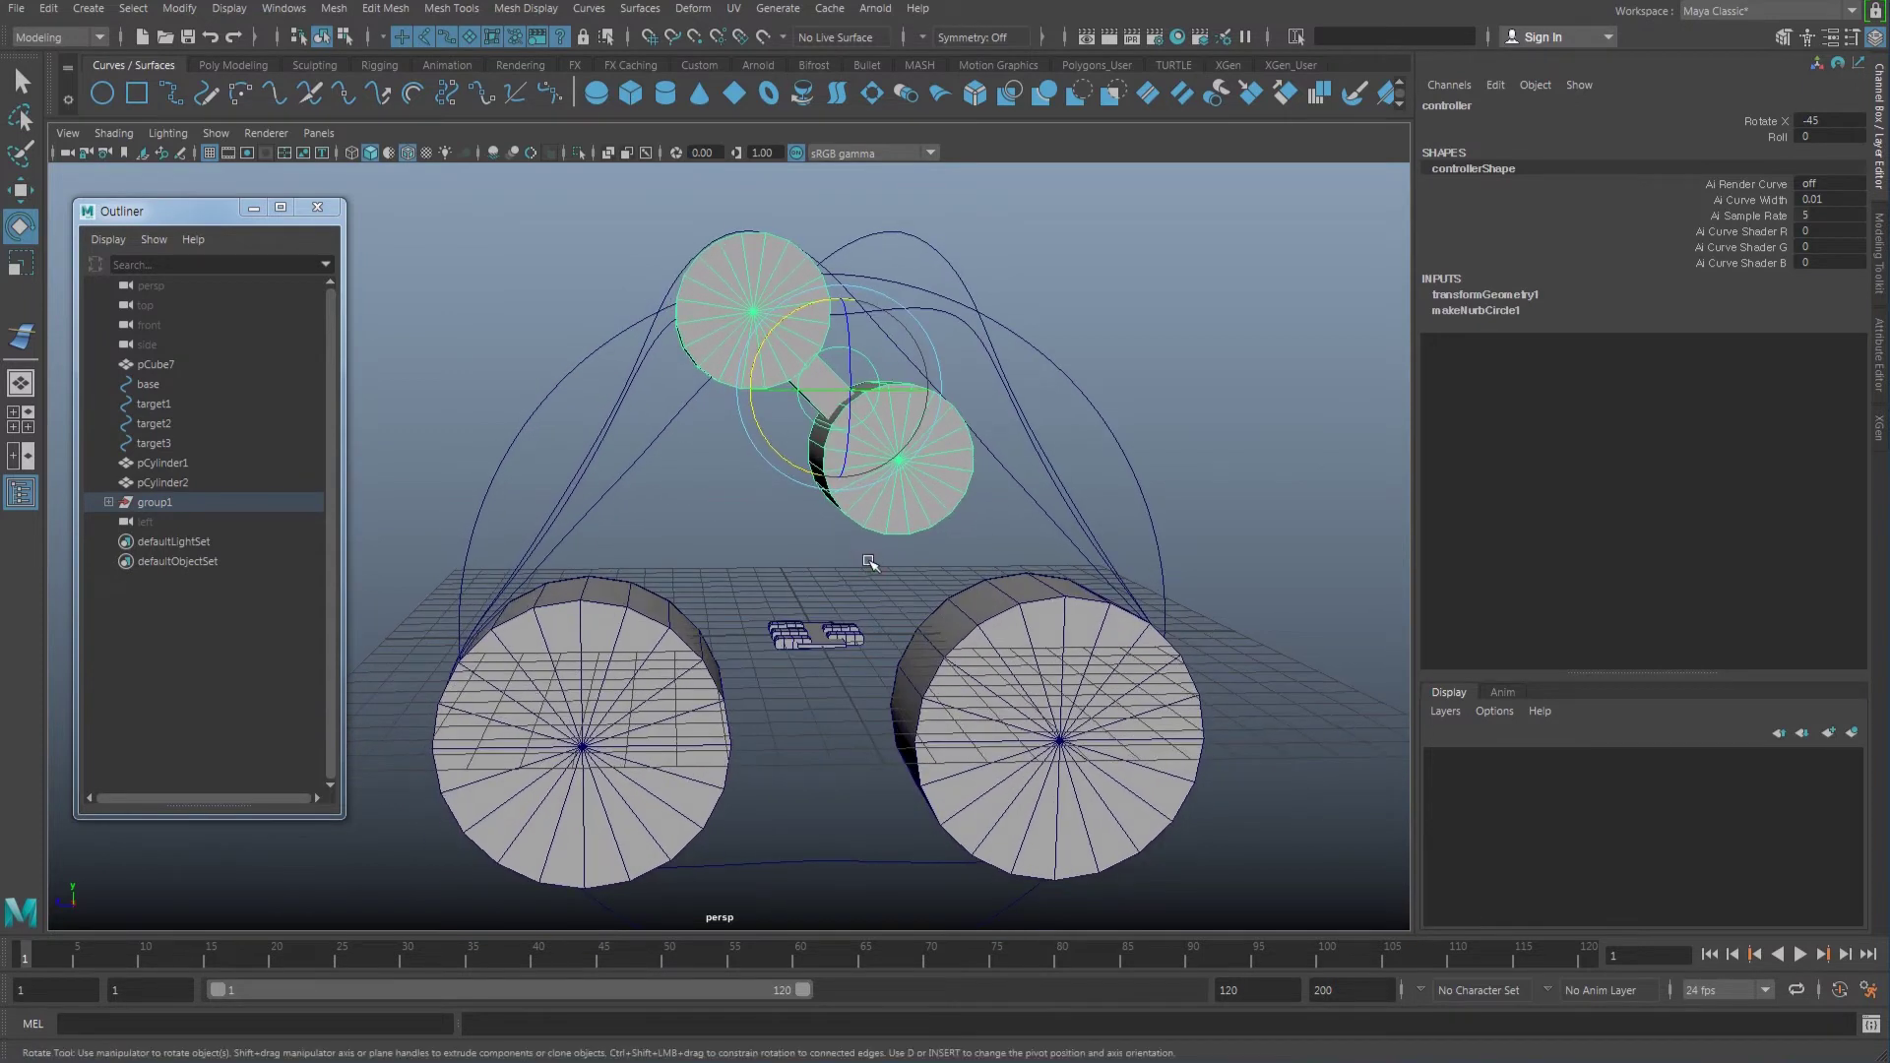
- Undo the rotations of the upper wheels' controller
{"action": "key", "text": "ctrl+z"}
{"action": "key", "text": "ctrl+z"}
{"action": "key", "text": "ctrl+z"}
{"action": "key", "text": "ctrl+z"}
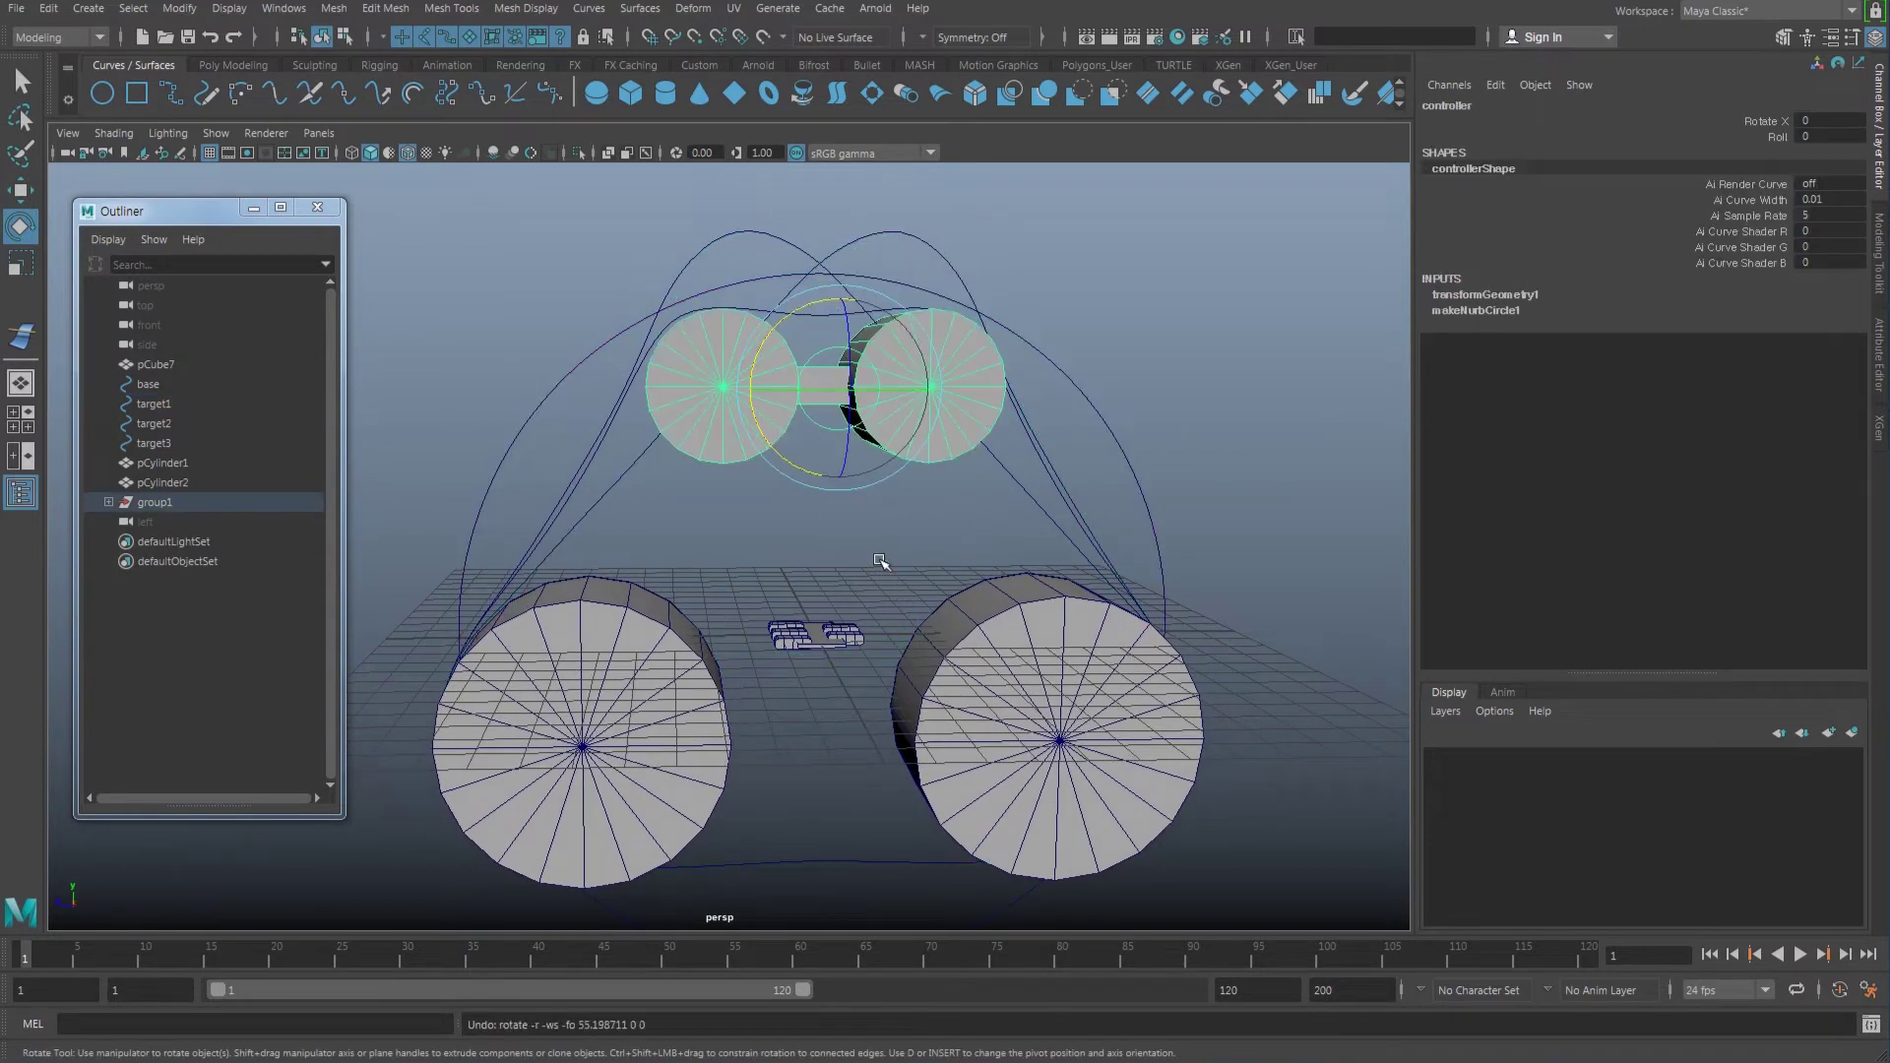
- Select target1, target2 and target3 with the base curve last, and create a blend shape from them
{"action": "middle_click_drag", "start_coordinate": [887, 562], "coordinate": [881, 529], "text": "alt"}
{"action": "left_click_drag", "start_coordinate": [635, 509], "coordinate": [535, 479]}
{"action": "key", "text": "w"}
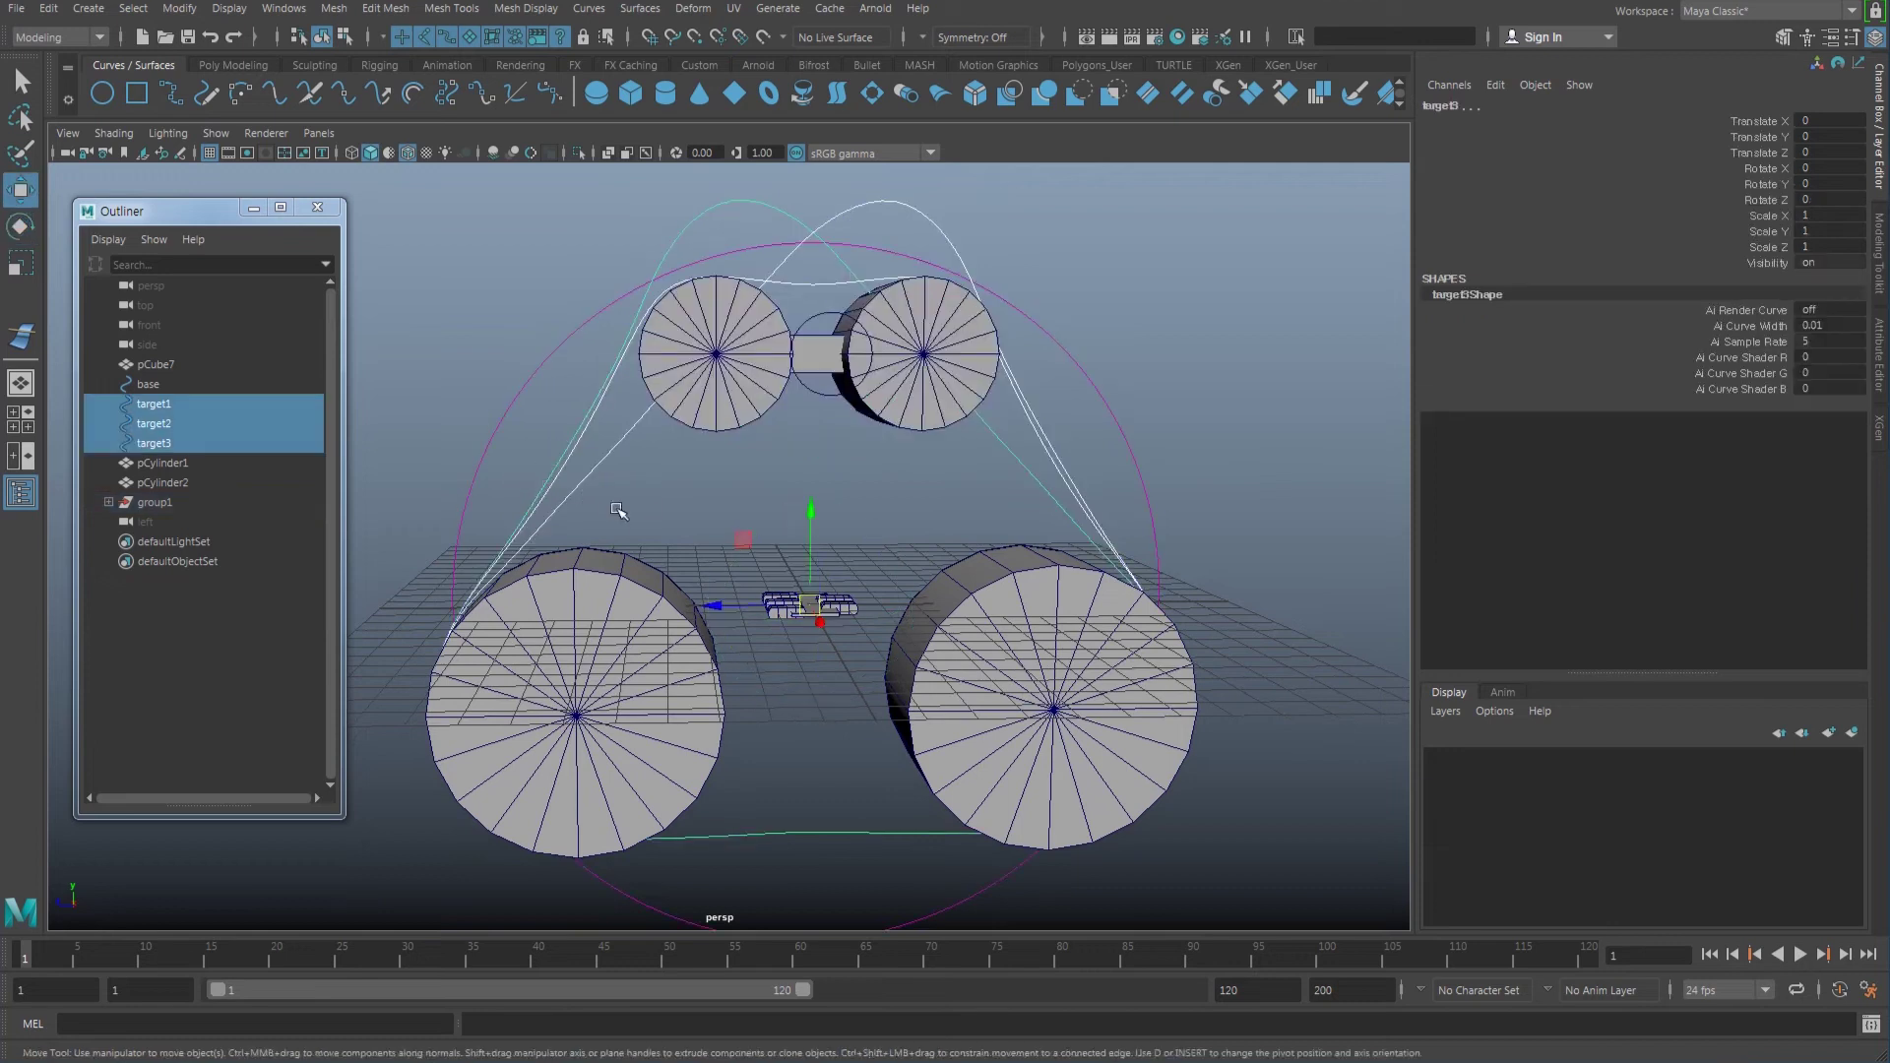
{"action": "left_click_drag", "start_coordinate": [663, 532], "coordinate": [675, 532], "text": "alt"}
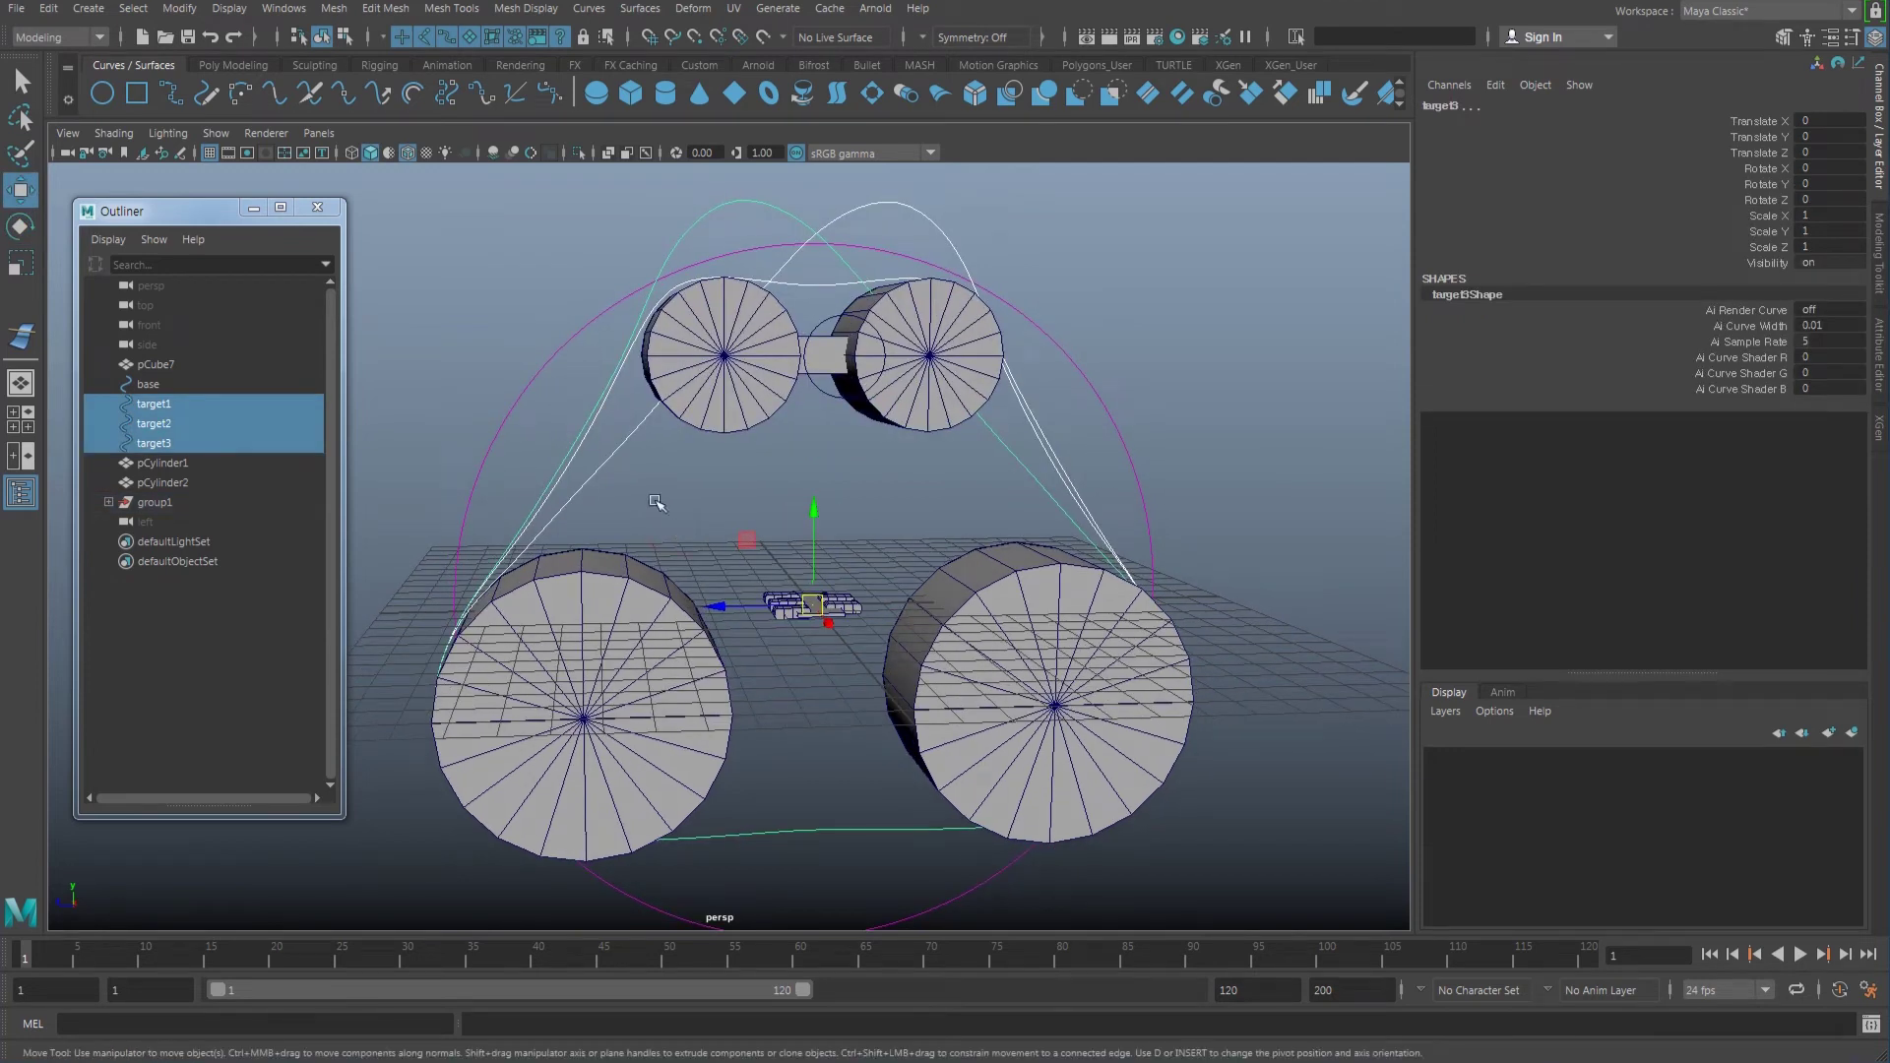
{"action": "left_click", "coordinate": [179, 403]}
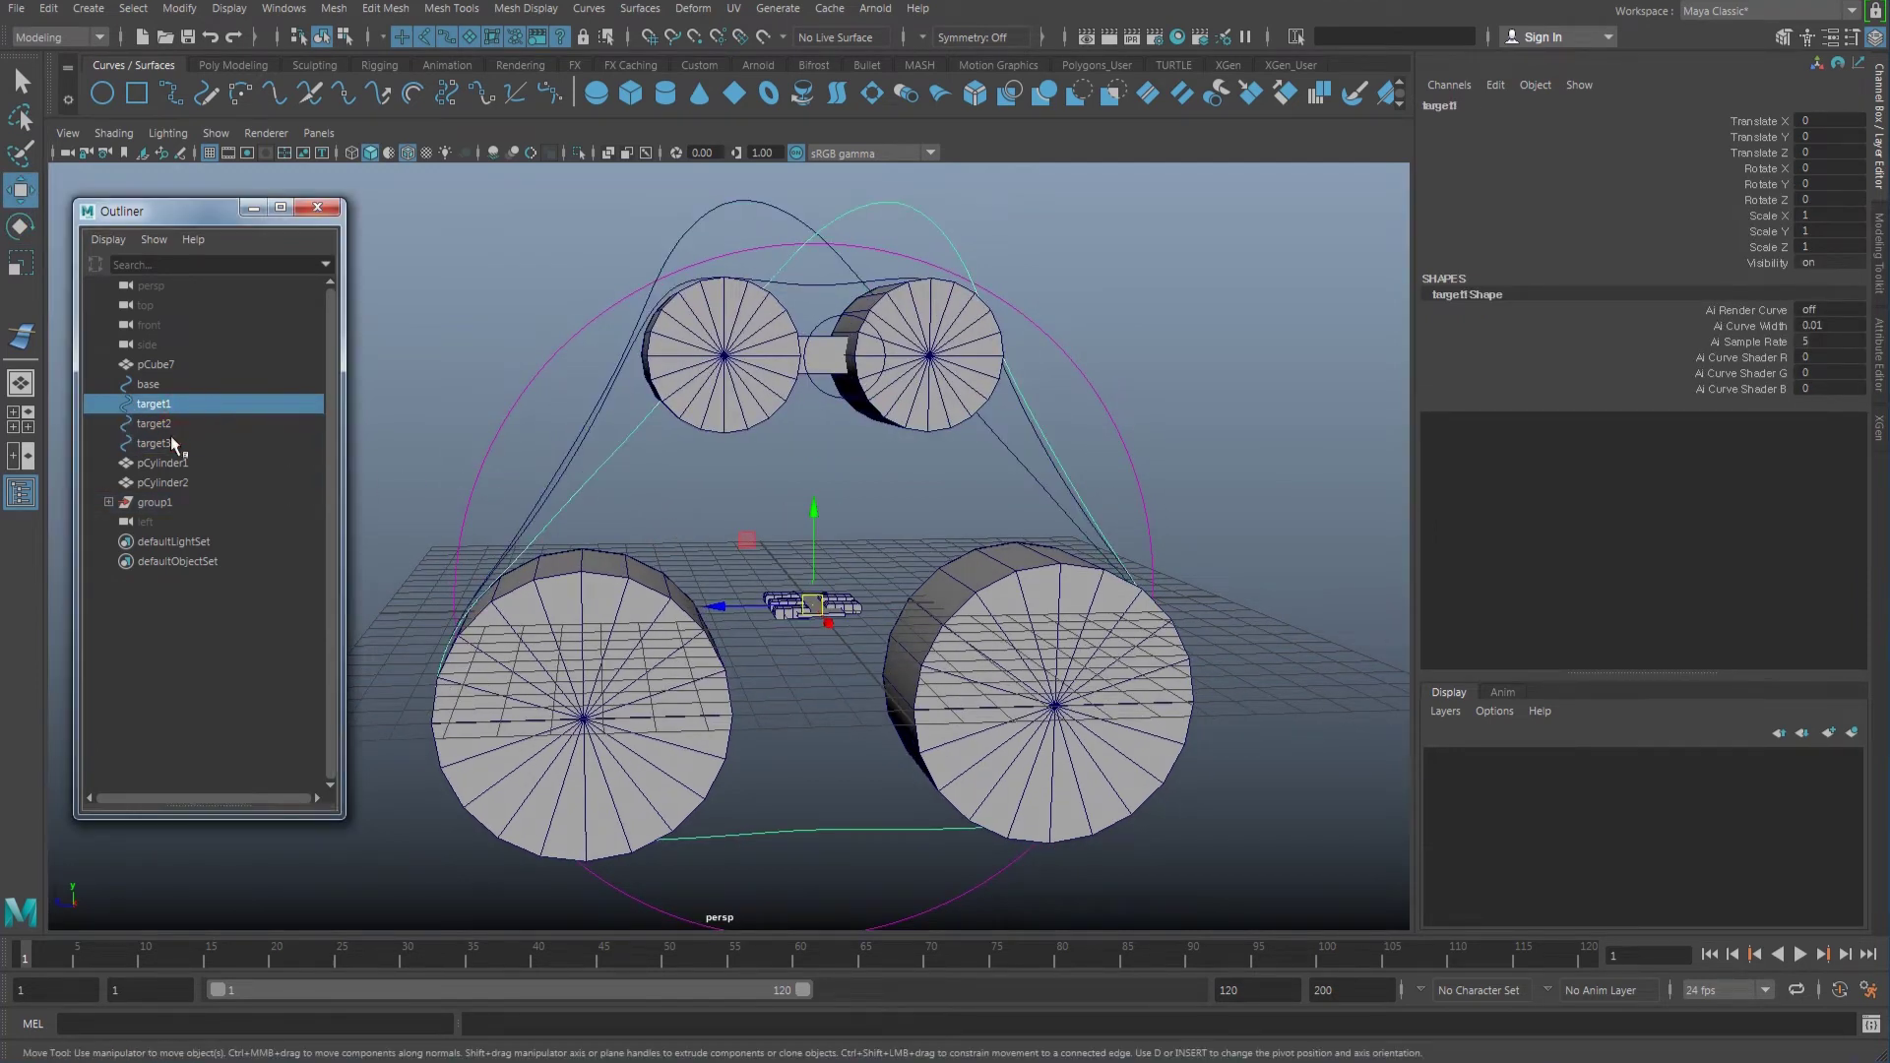
{"action": "left_click", "coordinate": [169, 443], "text": "shift"}
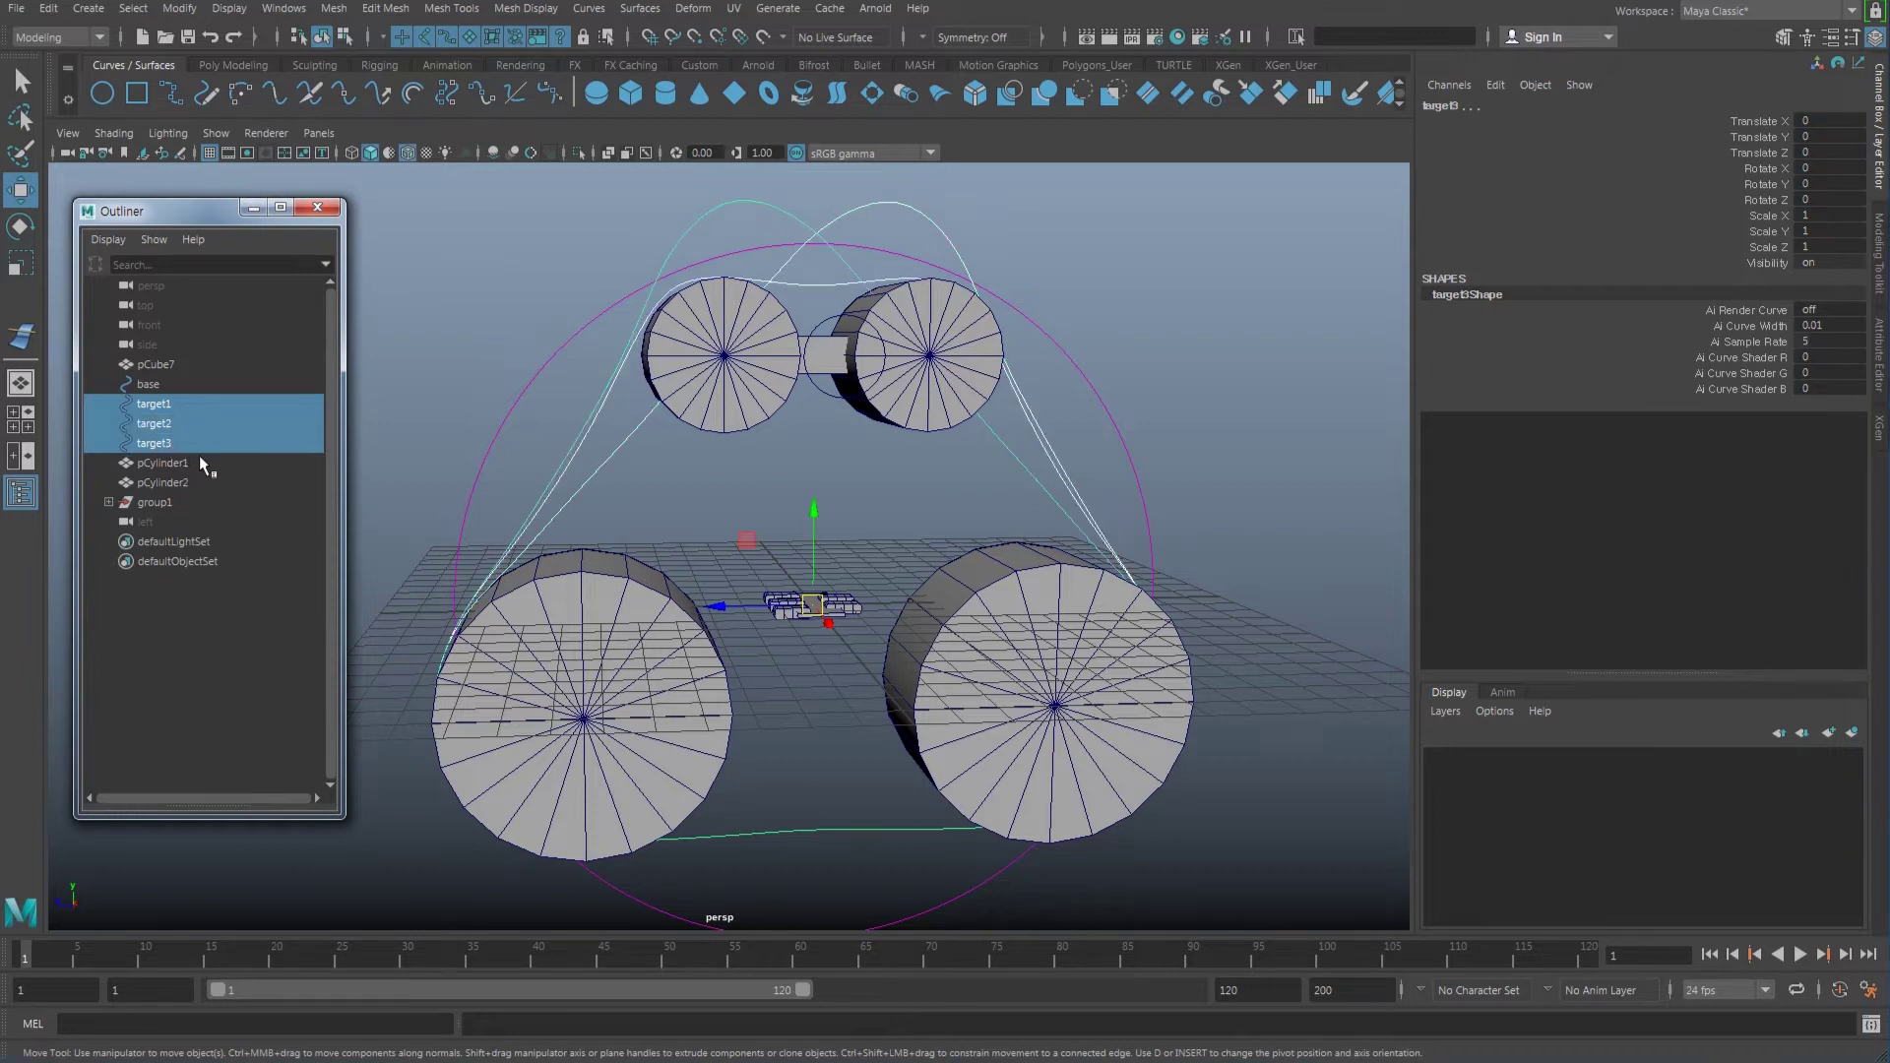
{"action": "left_click", "coordinate": [167, 384], "text": "ctrl"}
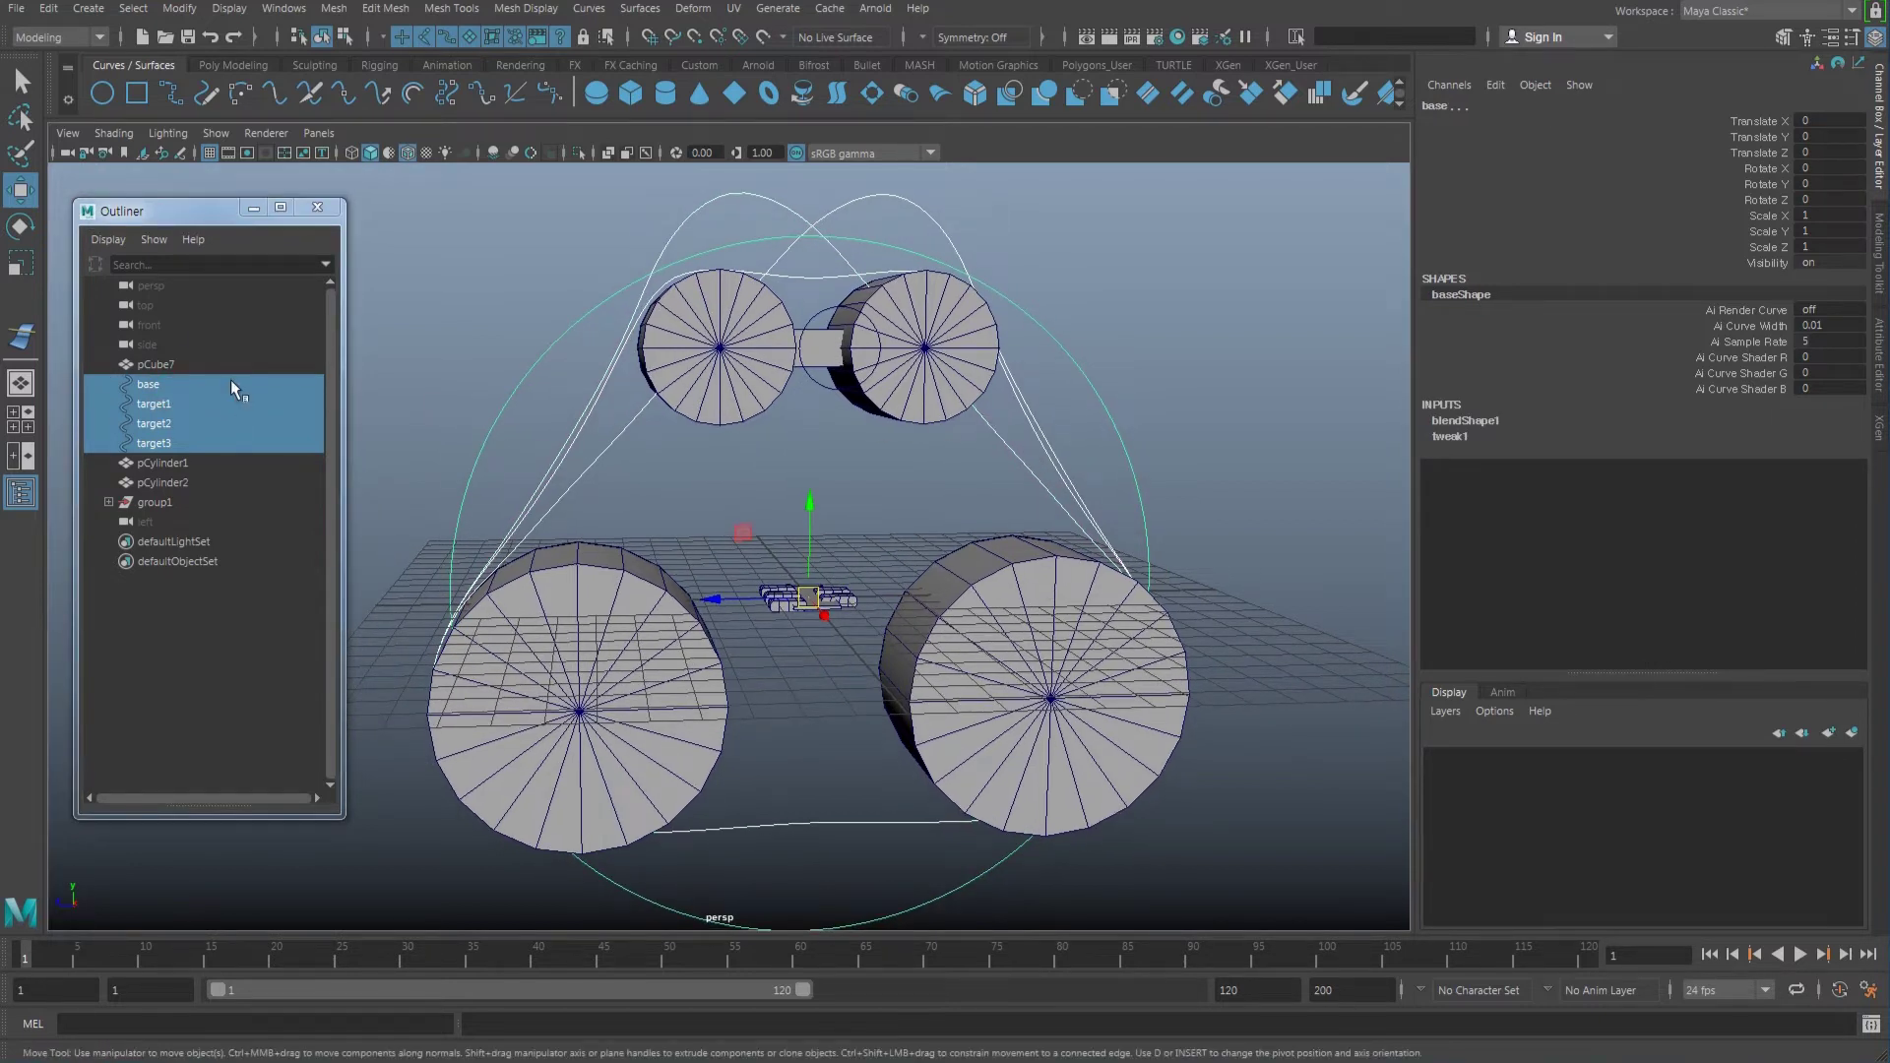
- Try adjusting the target1 weight of the base curve's blend shape, and undo the change
{"action": "left_click", "coordinate": [190, 384]}
{"action": "left_click", "coordinate": [1494, 421]}
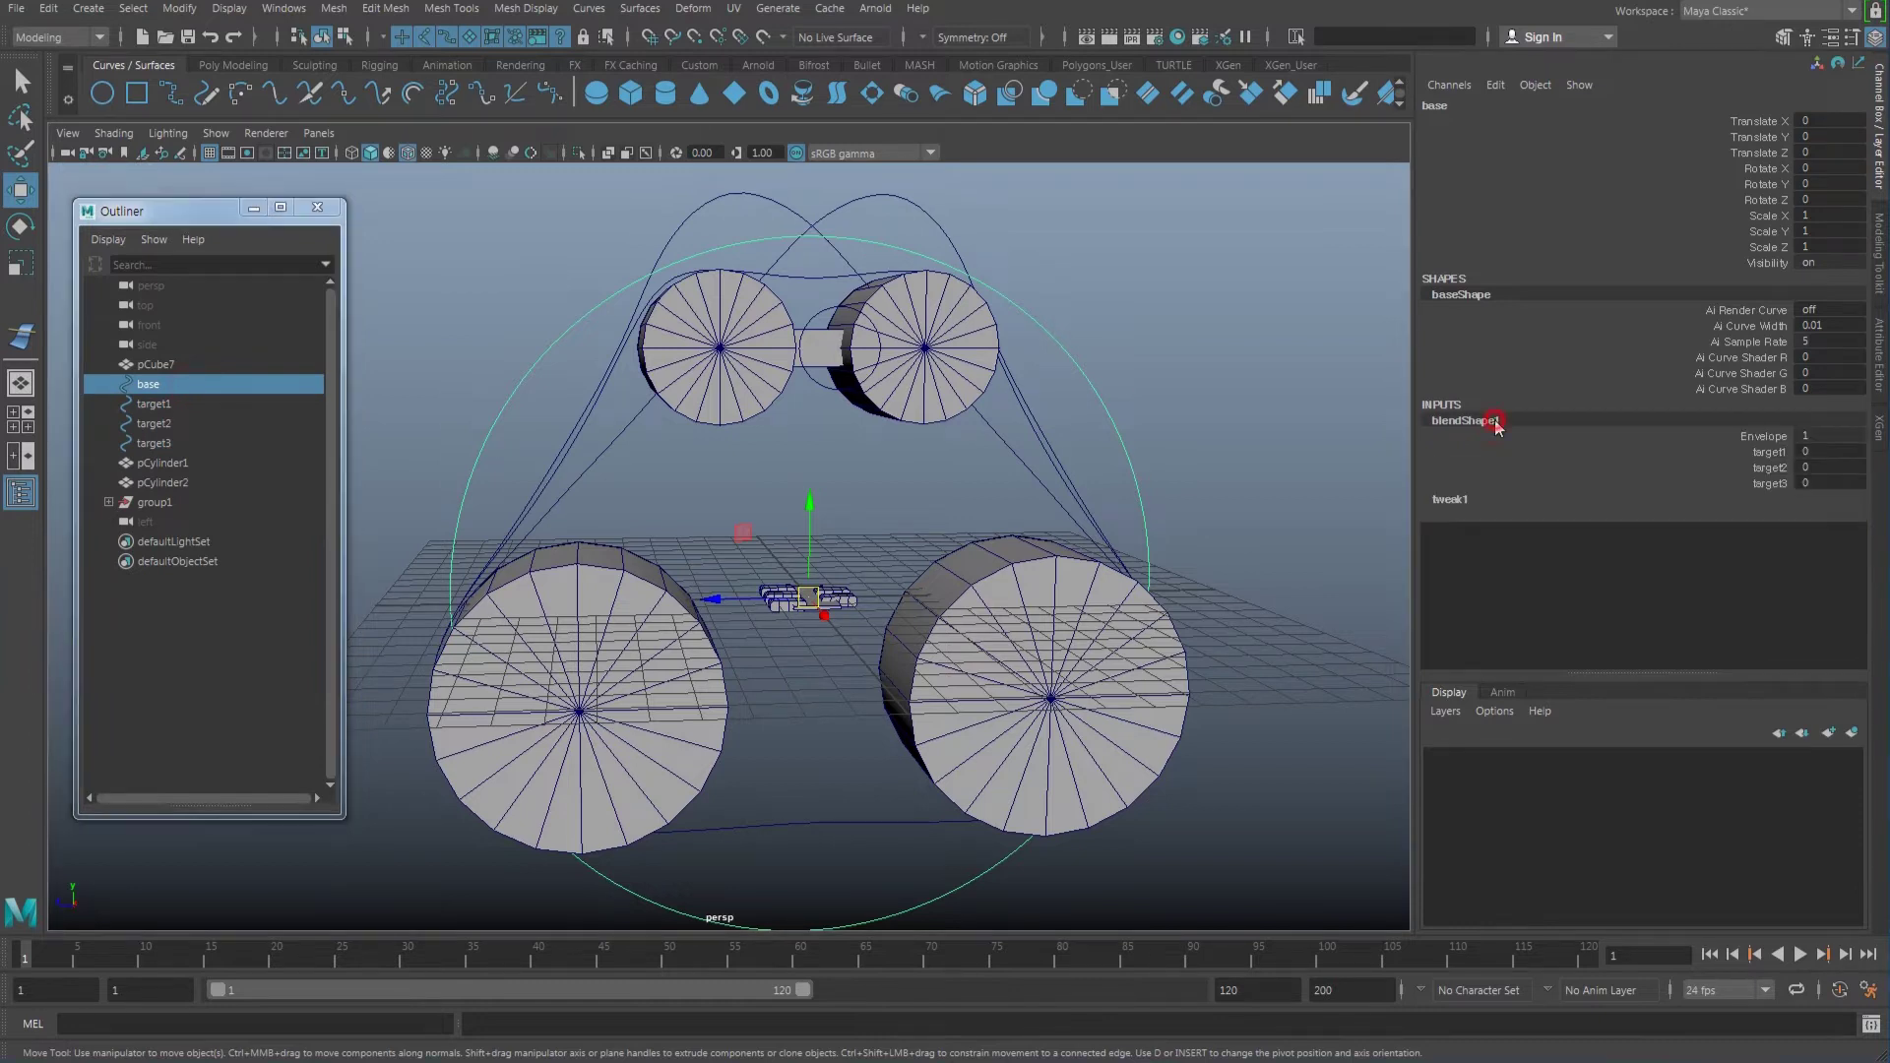
{"action": "left_click", "coordinate": [1756, 452]}
{"action": "middle_click_drag", "start_coordinate": [1148, 582], "coordinate": [1038, 584]}
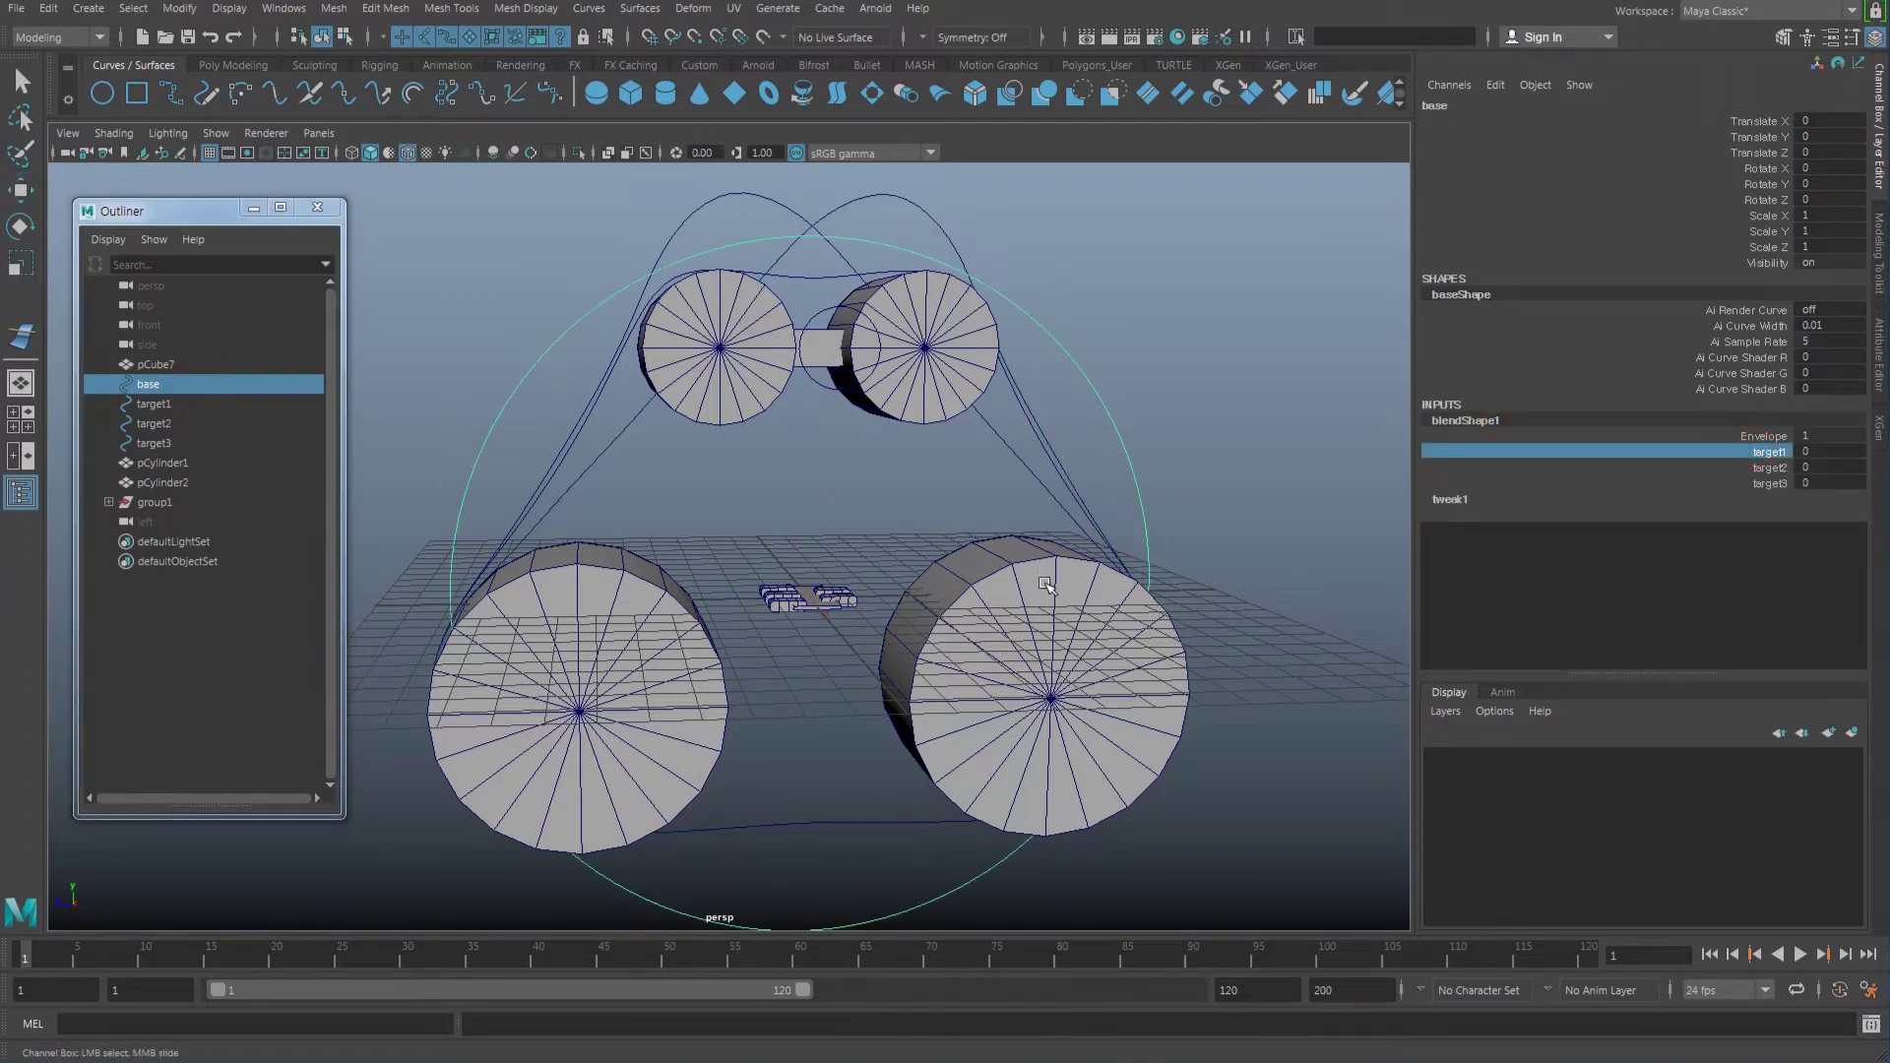
{"action": "middle_click_drag", "start_coordinate": [982, 500], "coordinate": [985, 500], "text": "alt"}
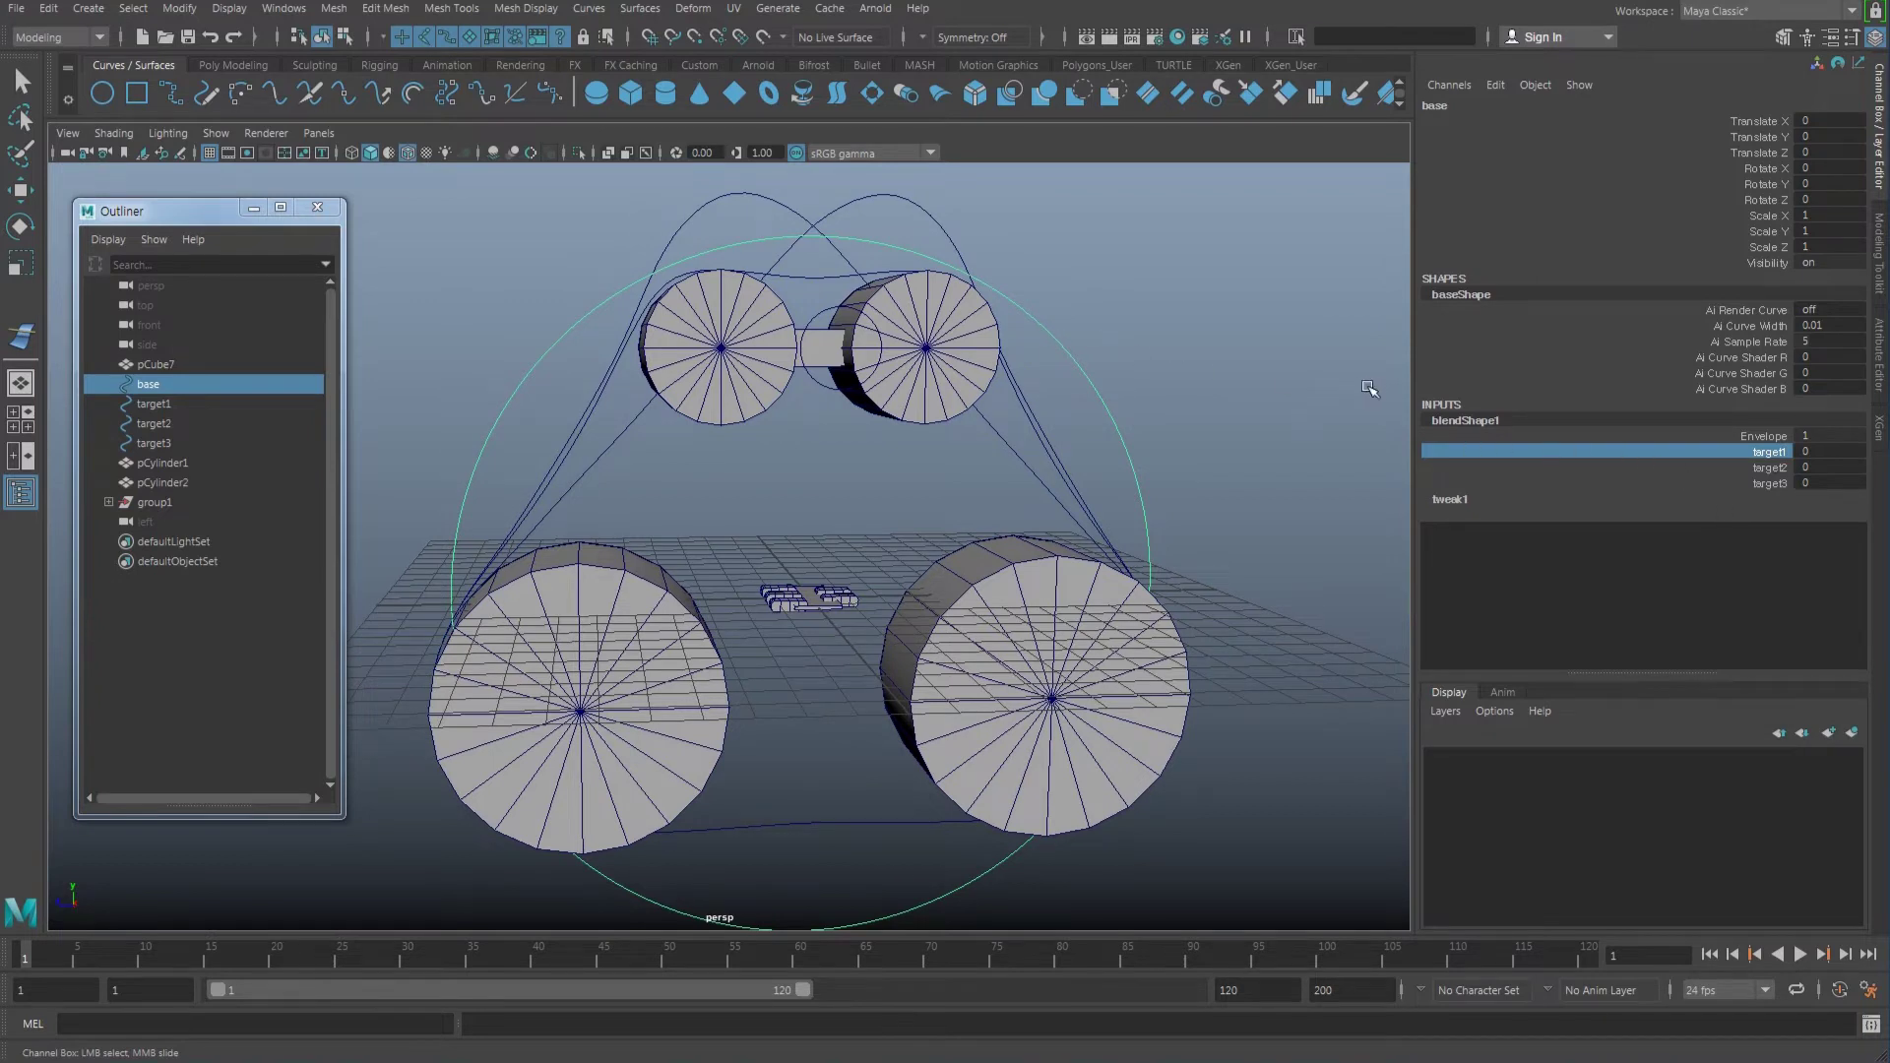
{"action": "key", "text": "ctrl+z"}
- Delete the blendShape1 node from the base curve
{"action": "left_click", "coordinate": [181, 385]}
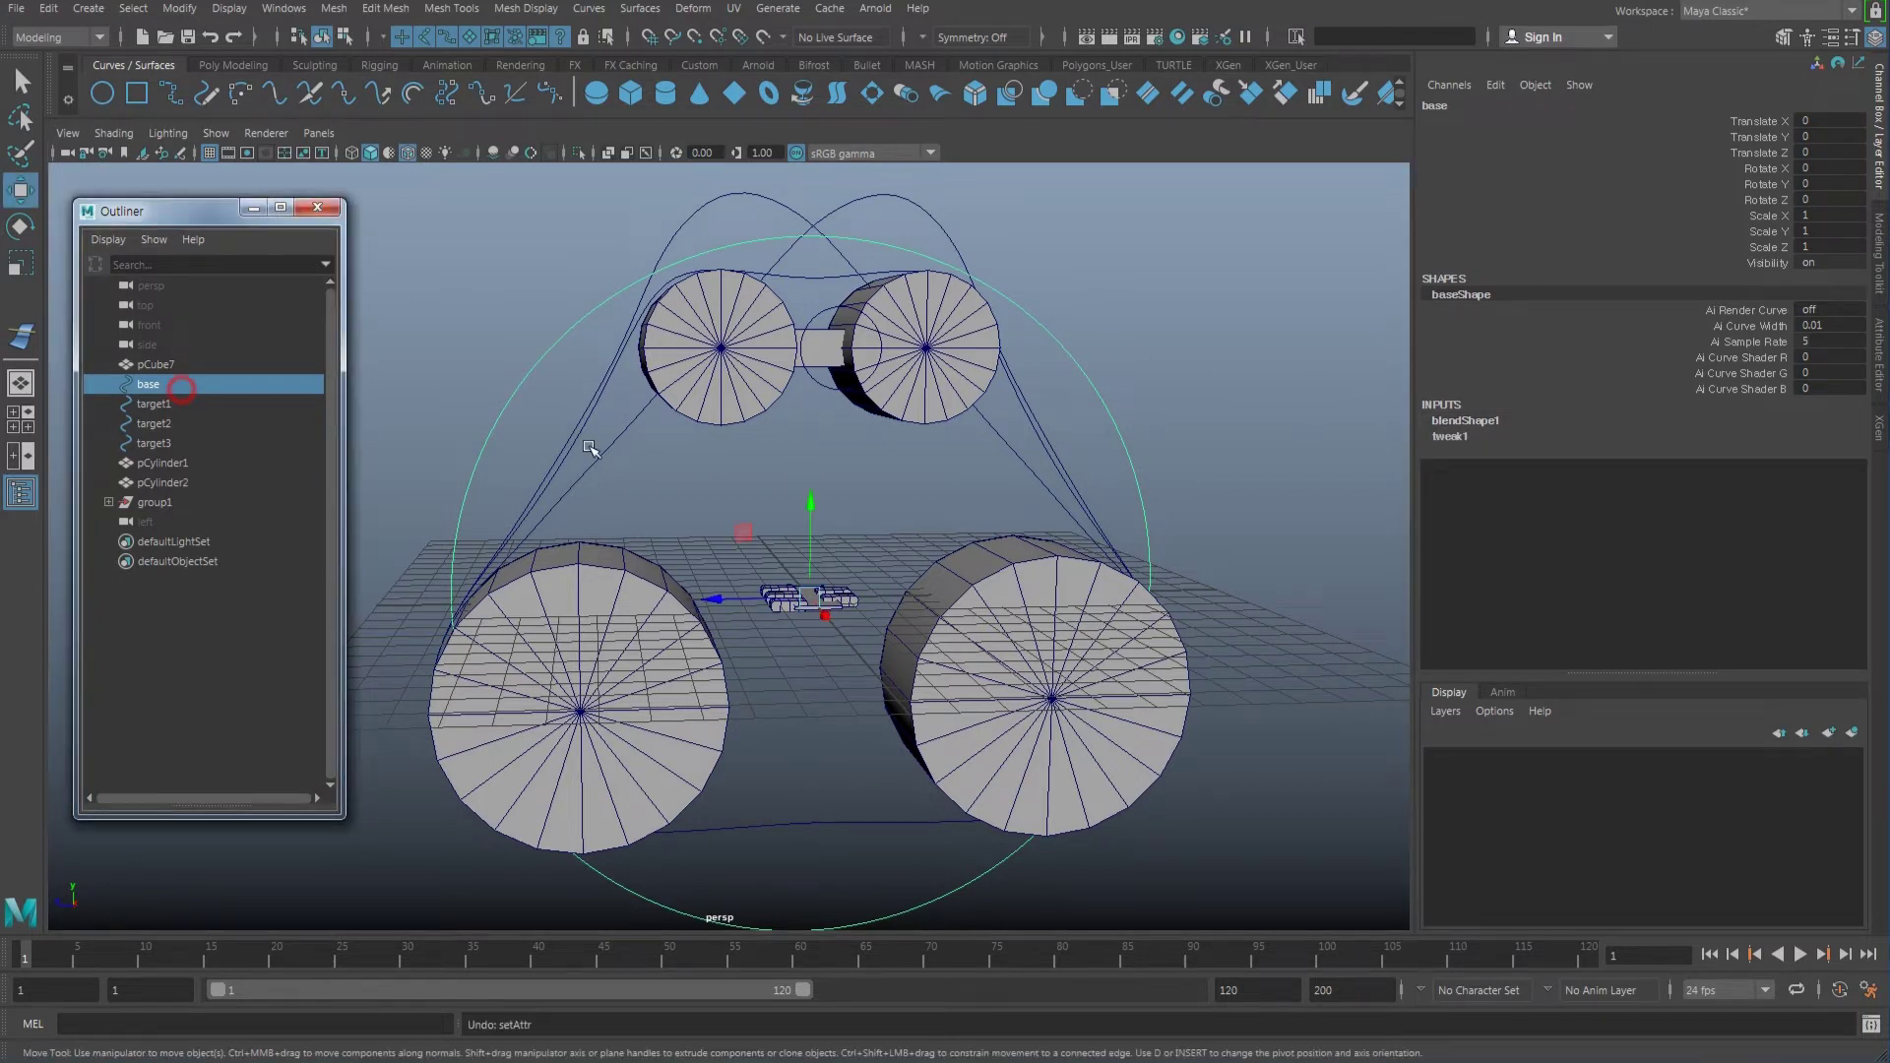
{"action": "left_click", "coordinate": [1471, 425]}
{"action": "left_click", "coordinate": [220, 382]}
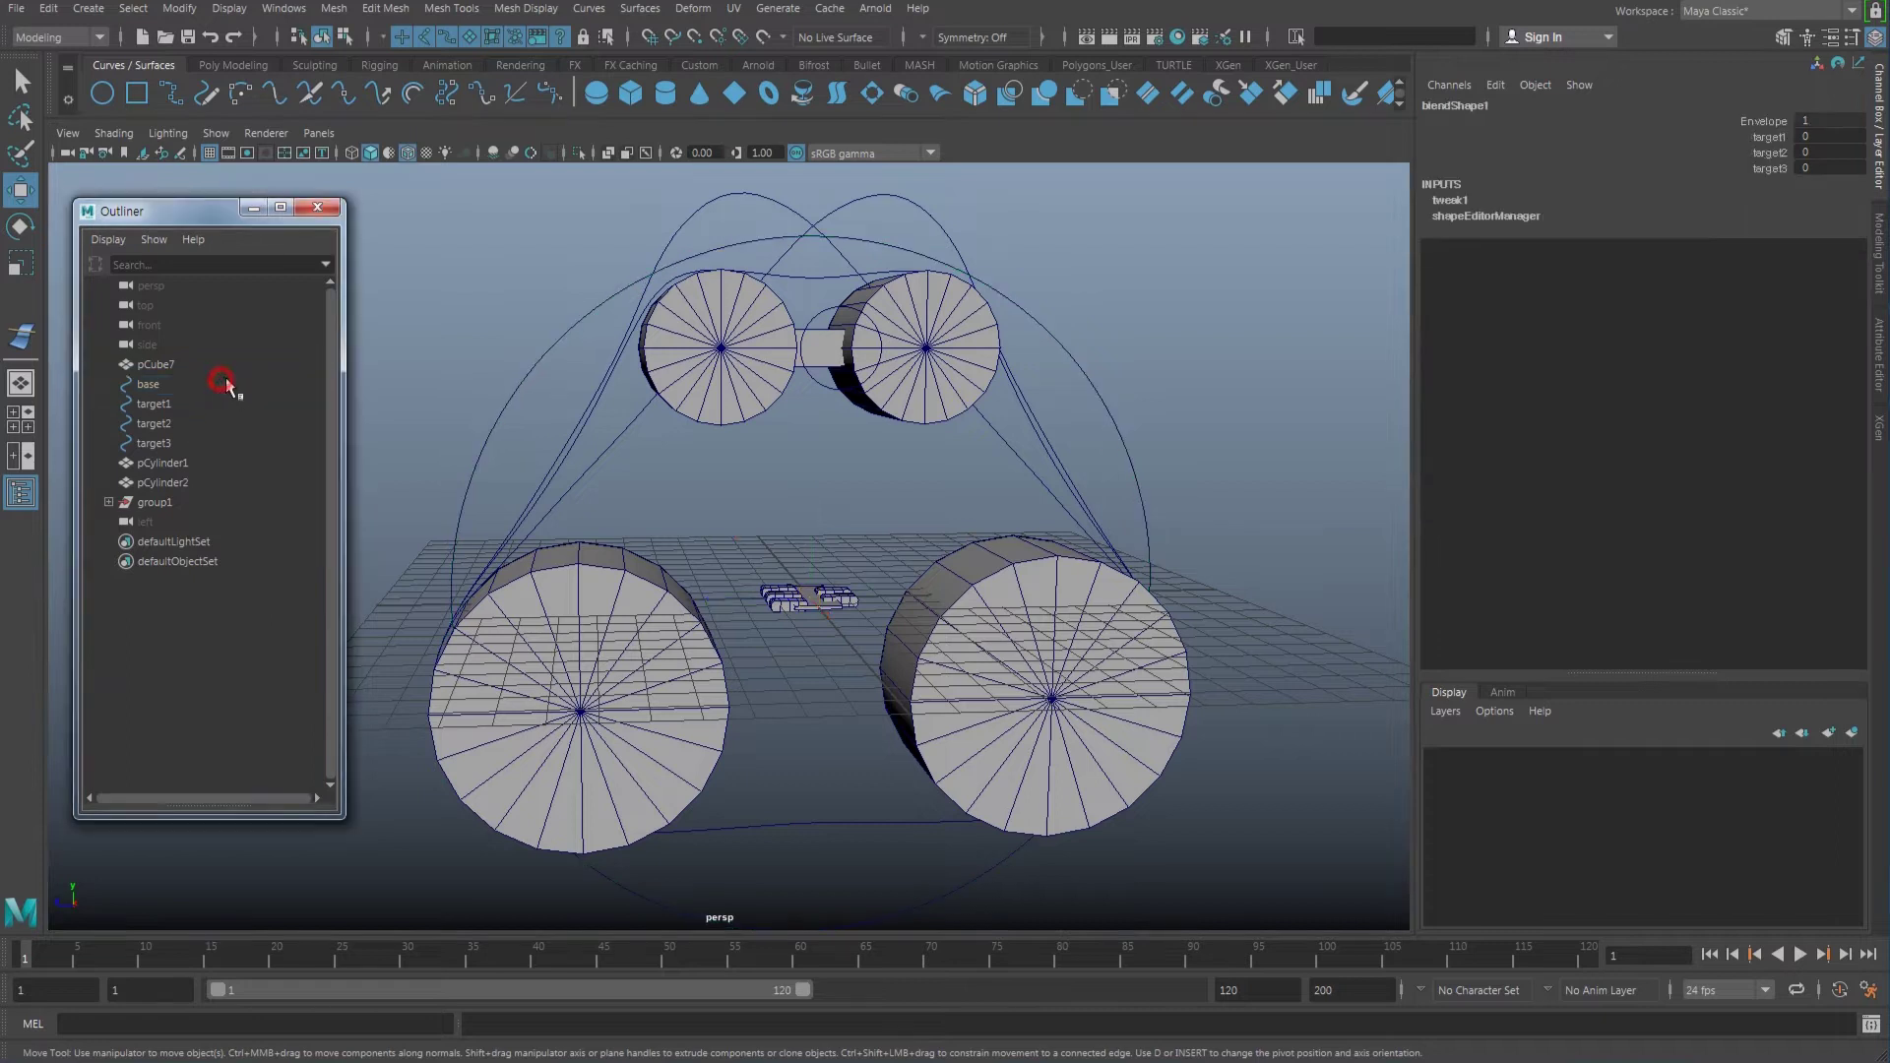
{"action": "key", "text": "Delete"}
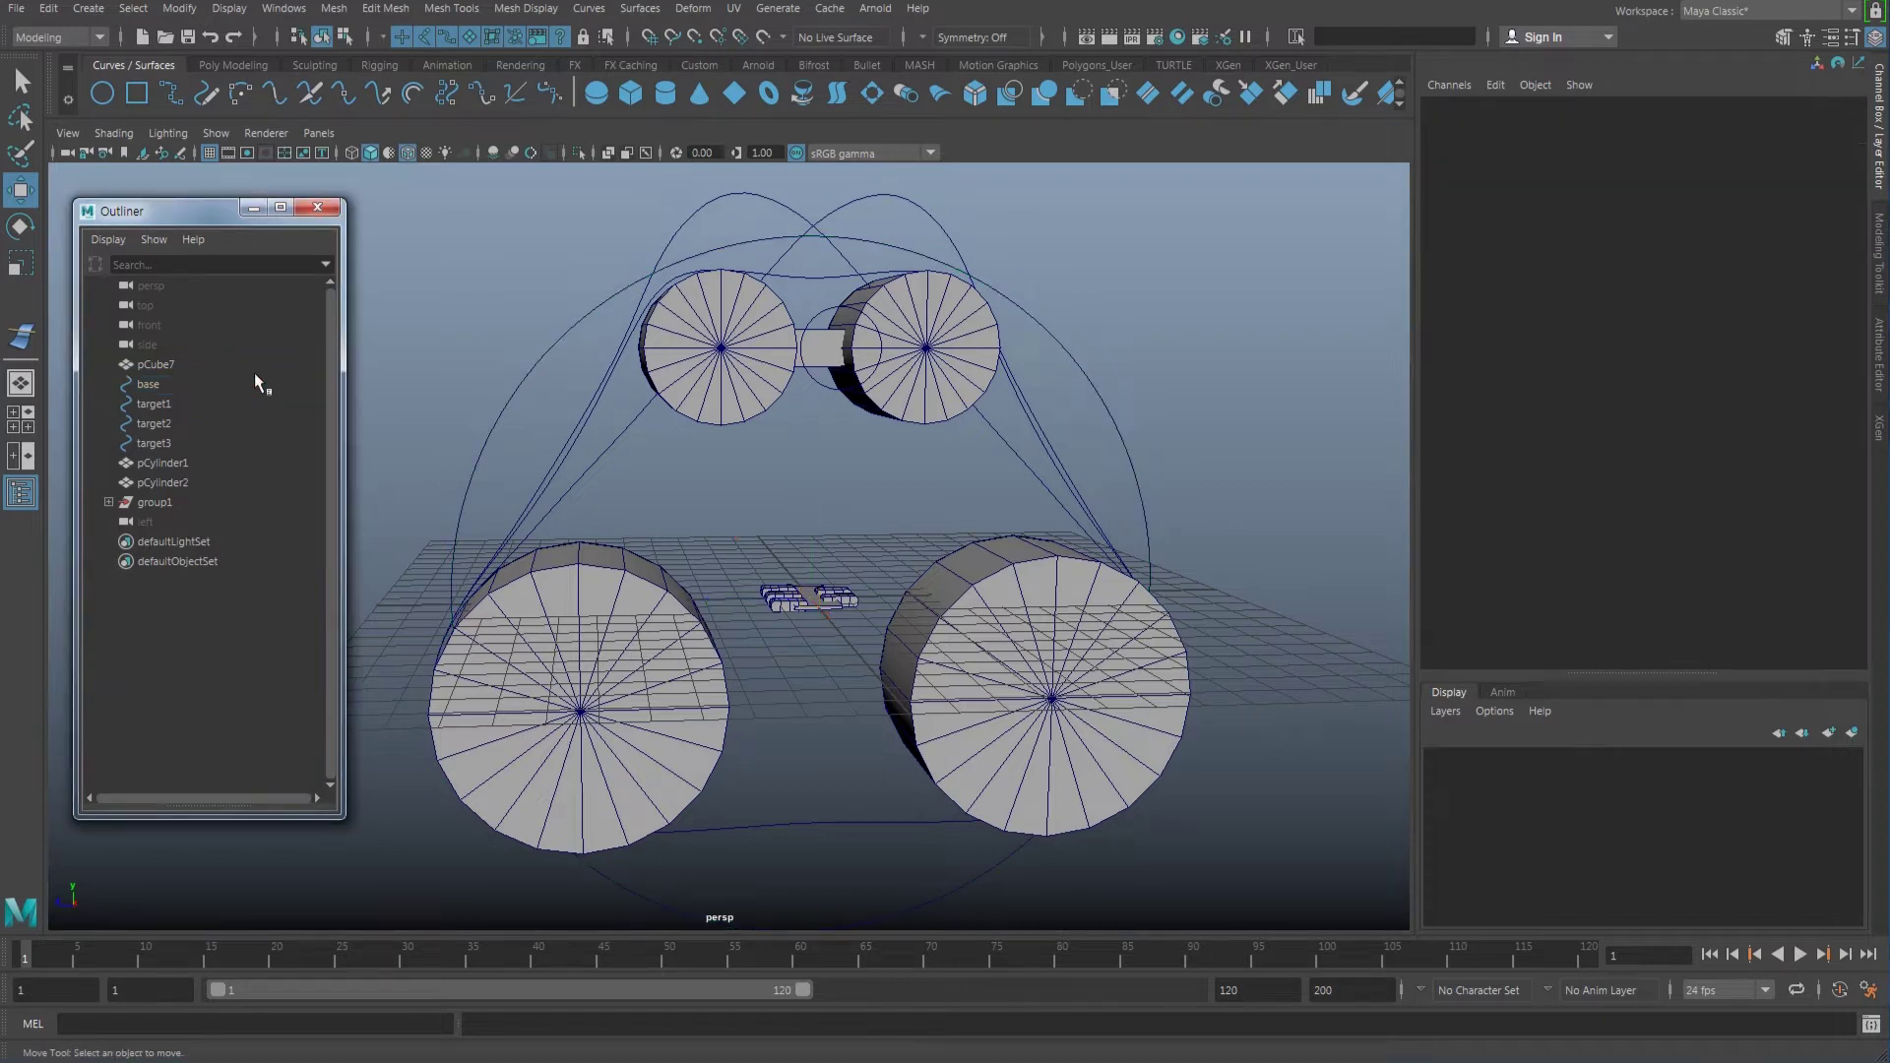
- Create a blend shape on the base curve with target1, target2 and target3 as its targets
{"action": "left_click", "coordinate": [191, 406]}
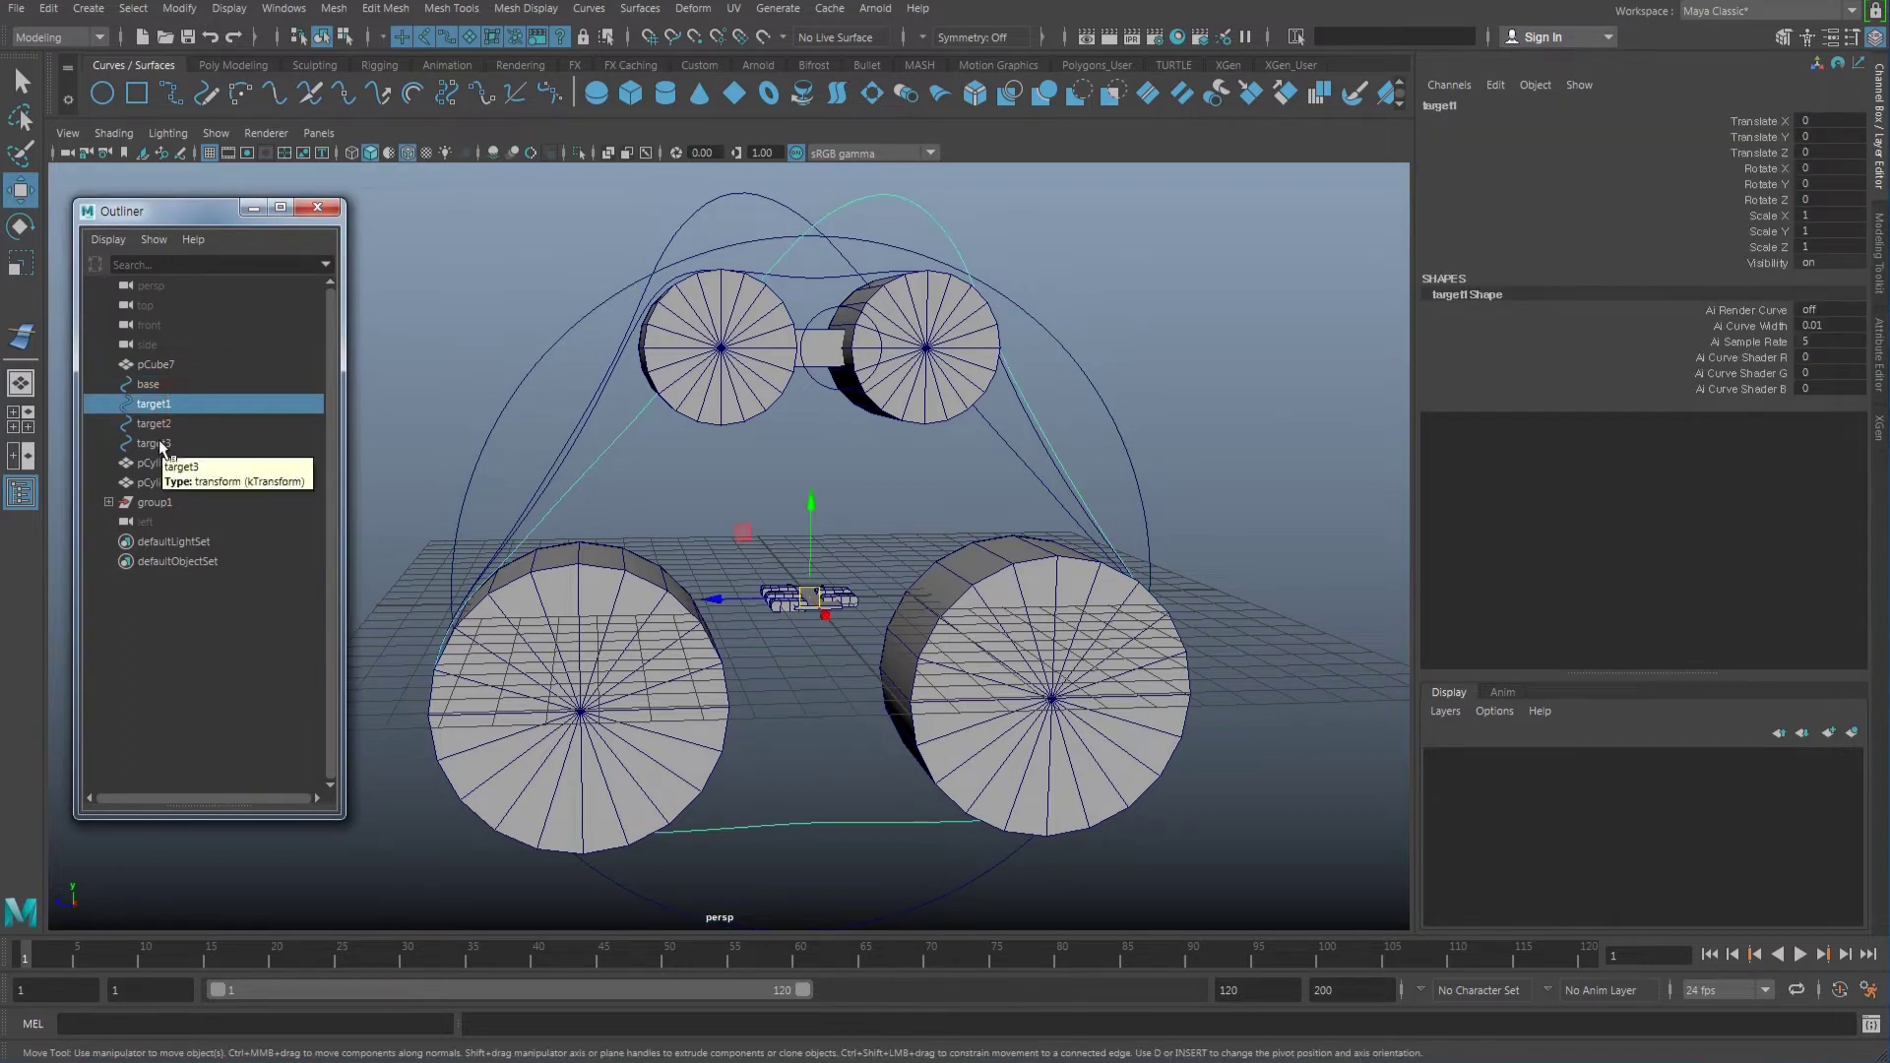
{"action": "left_click", "coordinate": [159, 443], "text": "shift"}
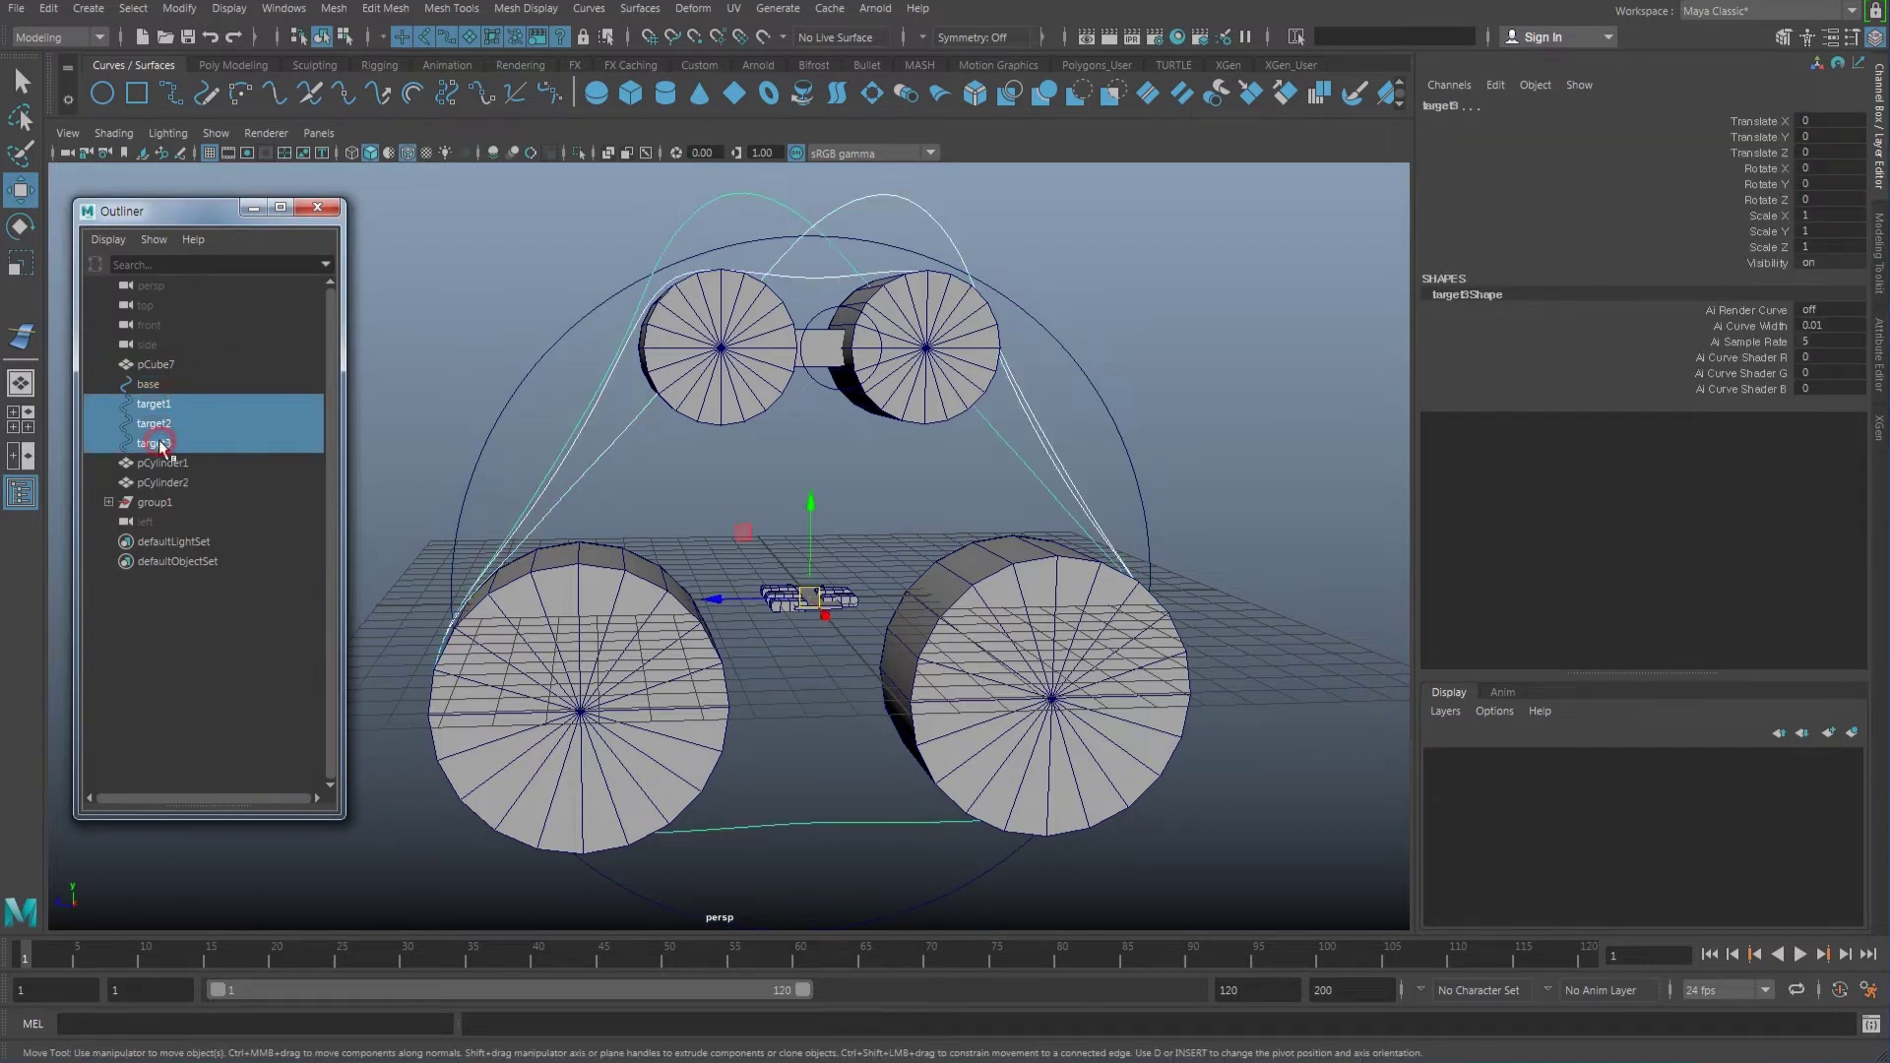
{"action": "left_click", "coordinate": [150, 382], "text": "ctrl"}
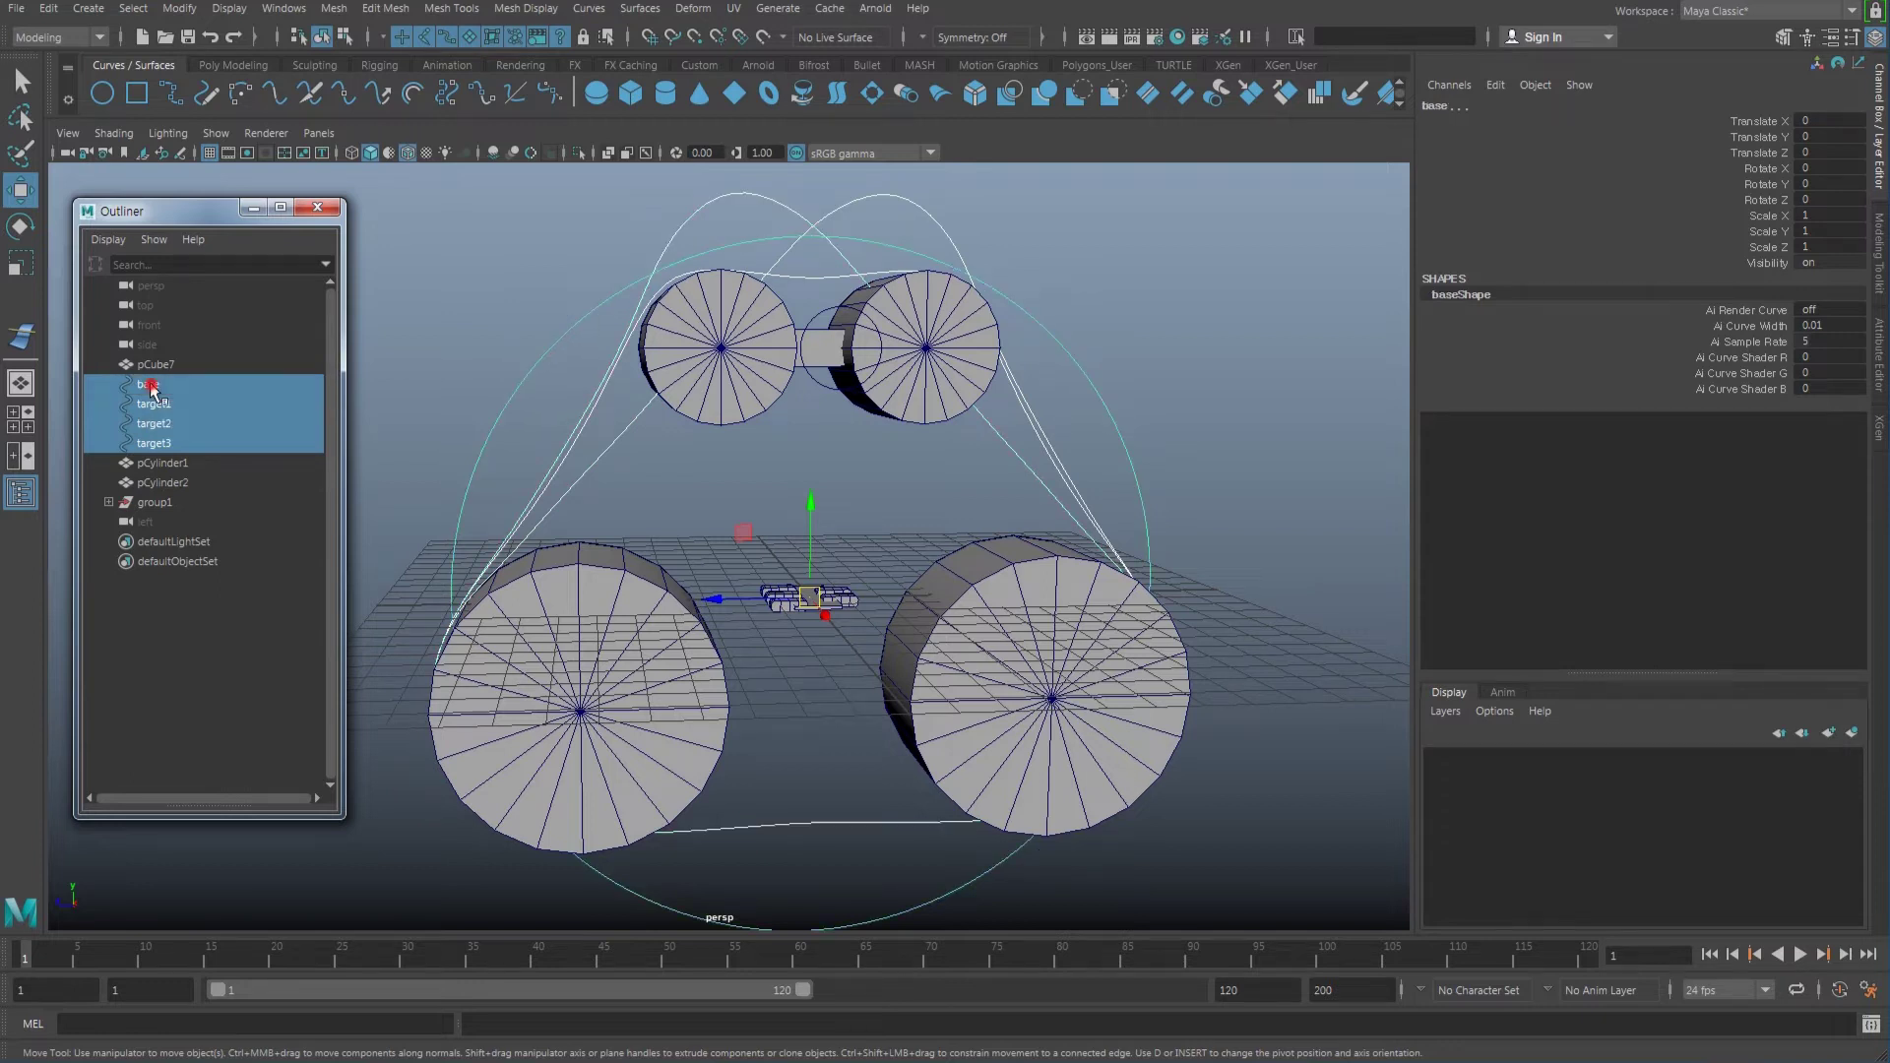
{"action": "left_click", "coordinate": [693, 8]}
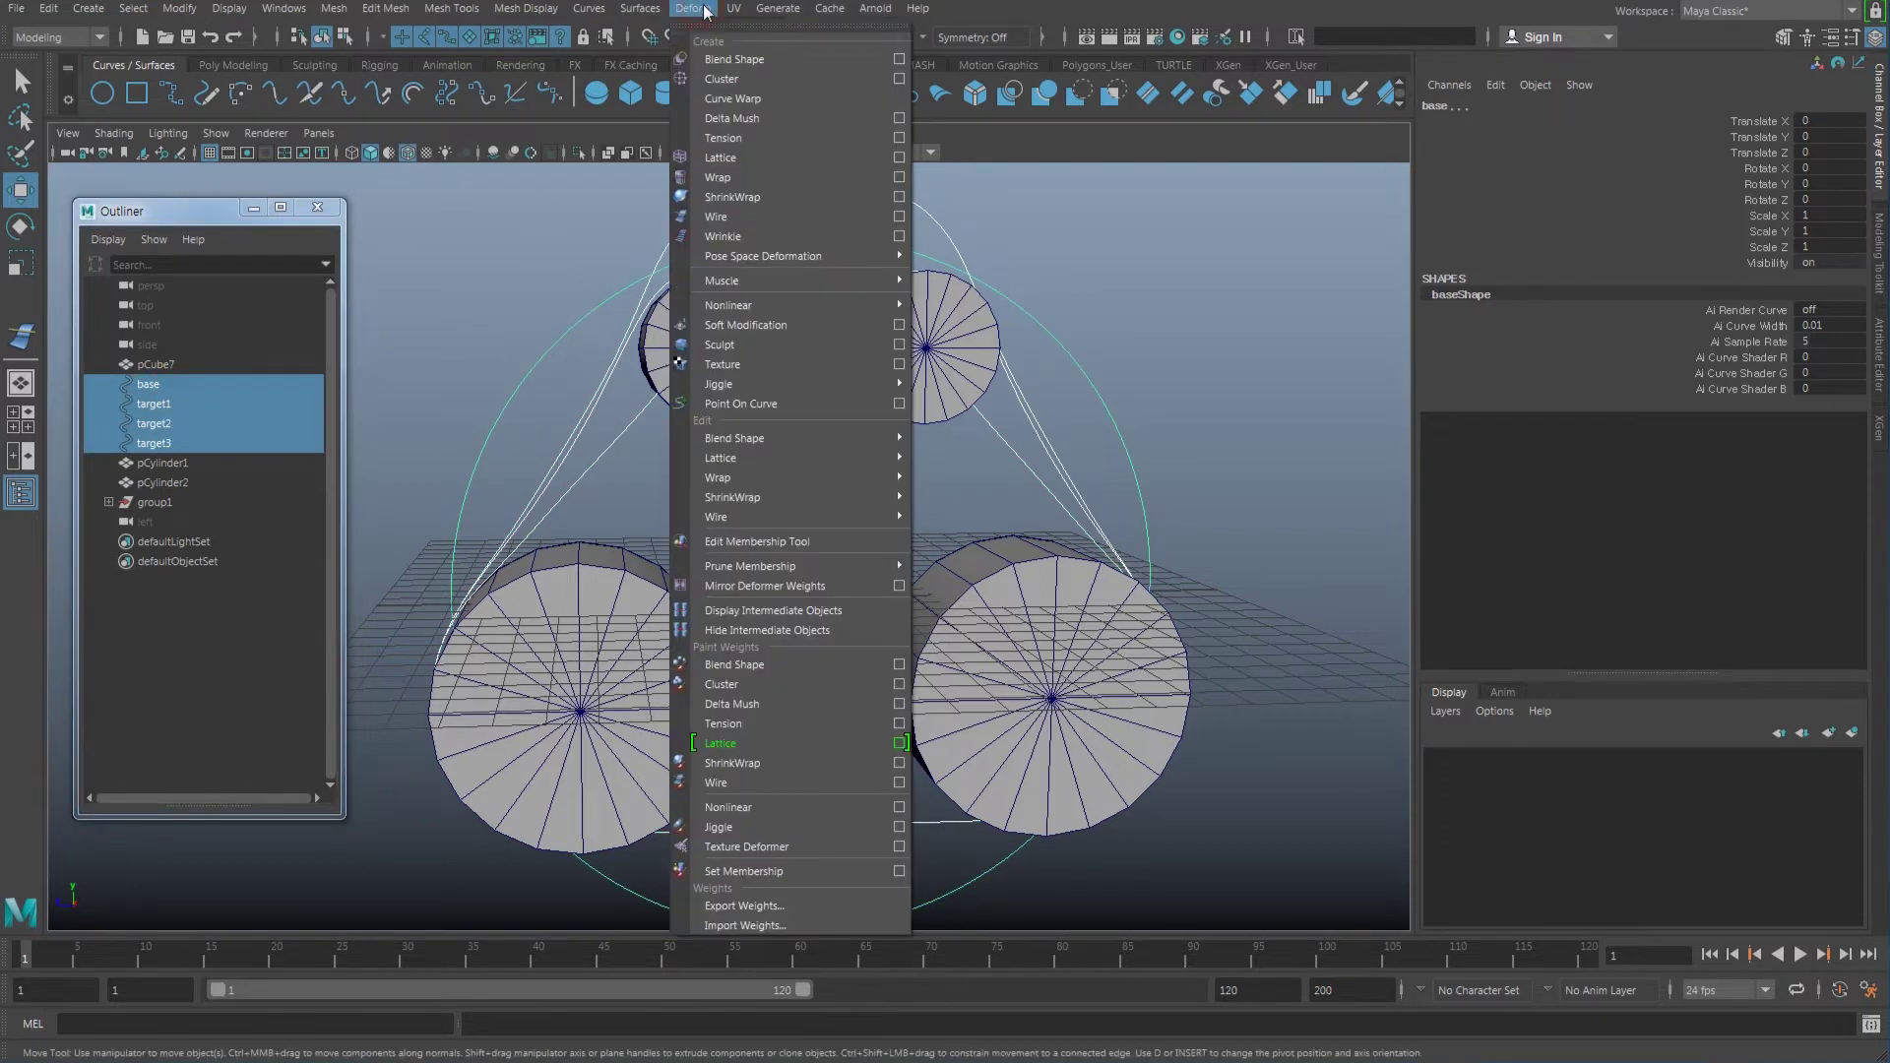
{"action": "left_click", "coordinate": [754, 60]}
- Set the target1 weight of the base curve's blend shape to 1
{"action": "left_click", "coordinate": [1472, 421]}
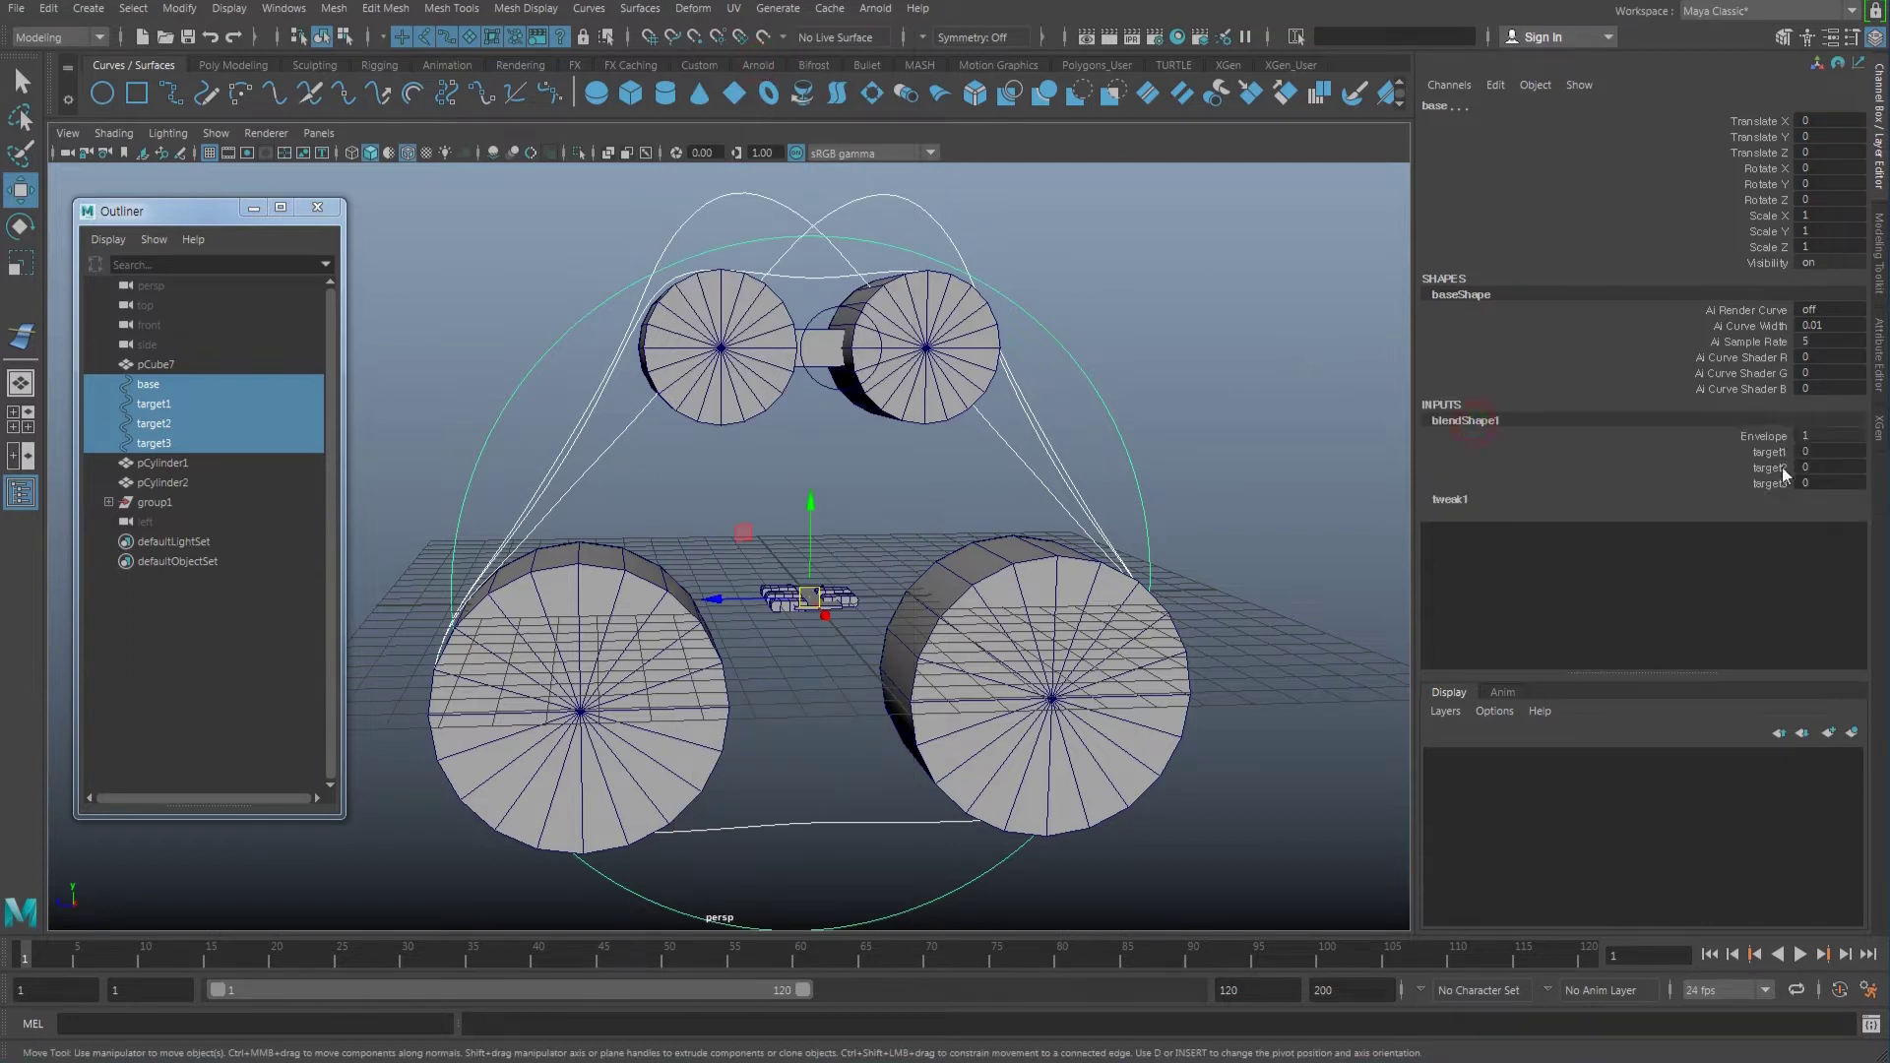
{"action": "left_click", "coordinate": [1778, 453]}
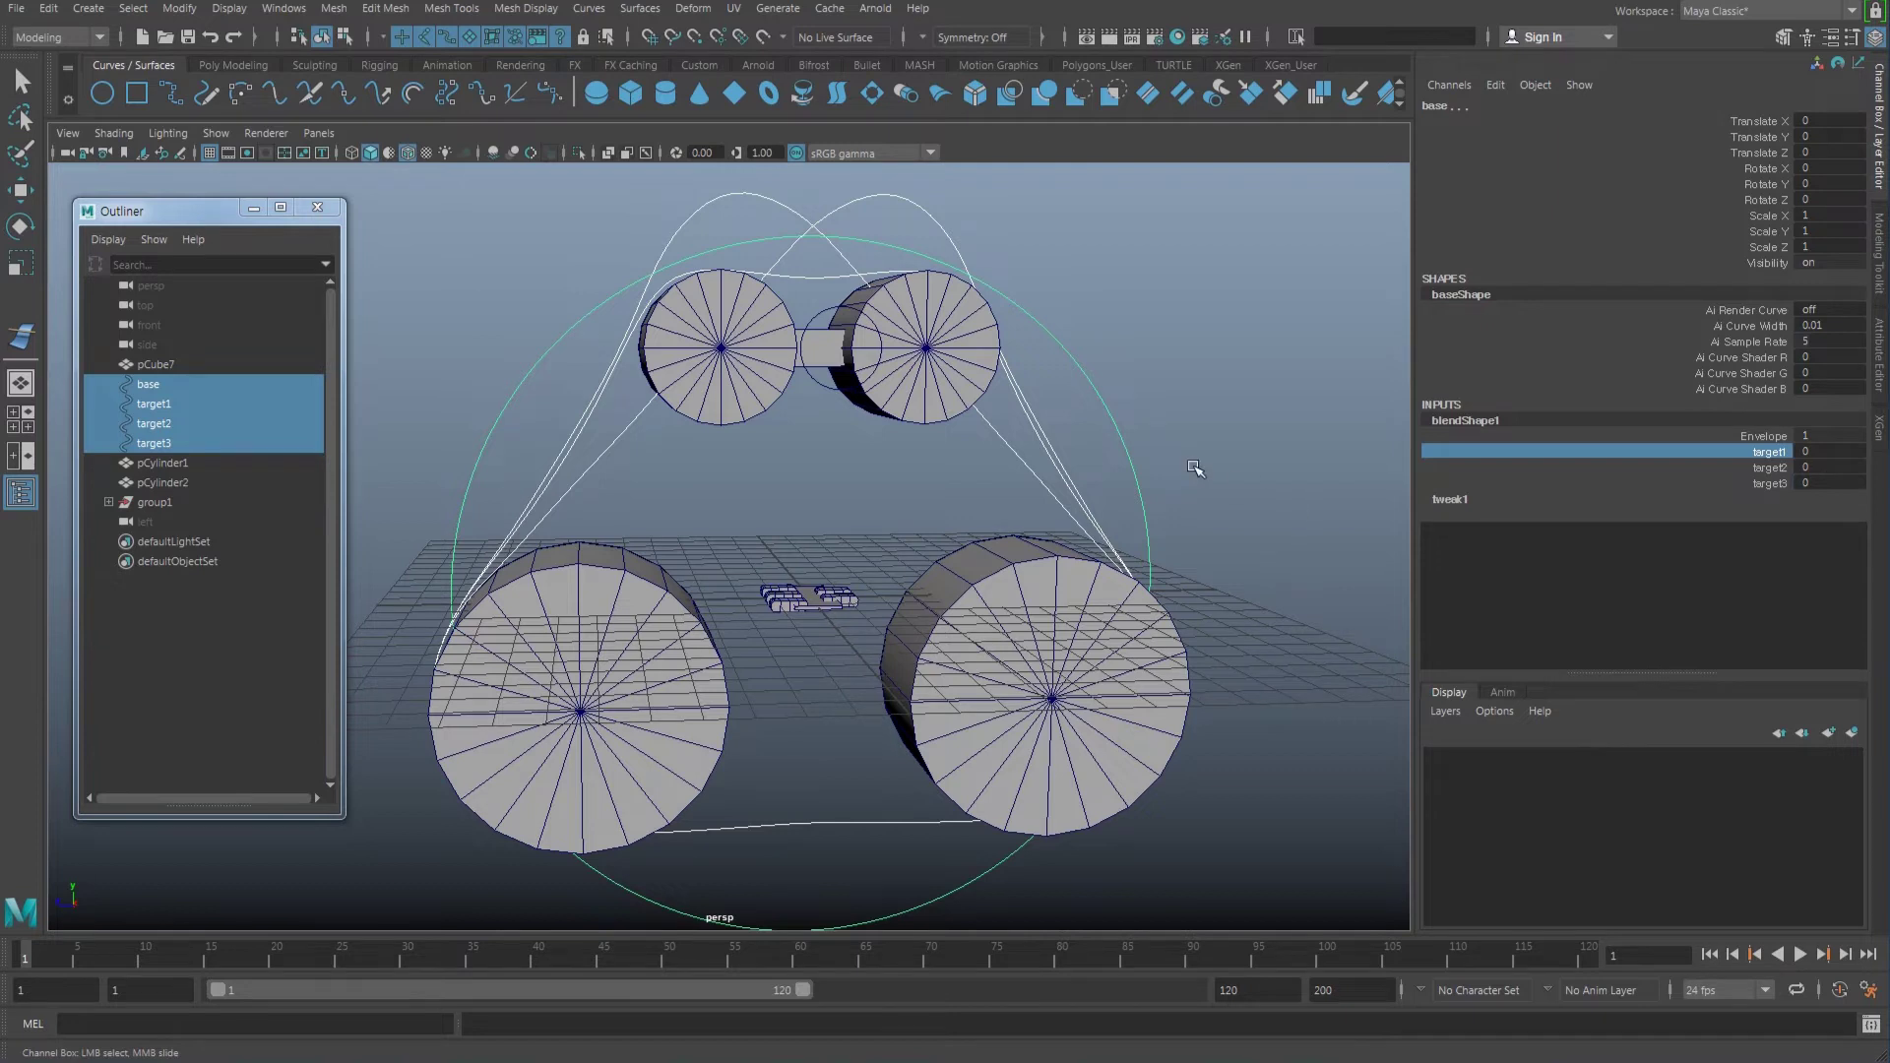
{"action": "middle_click_drag", "start_coordinate": [1197, 462], "coordinate": [1208, 462]}
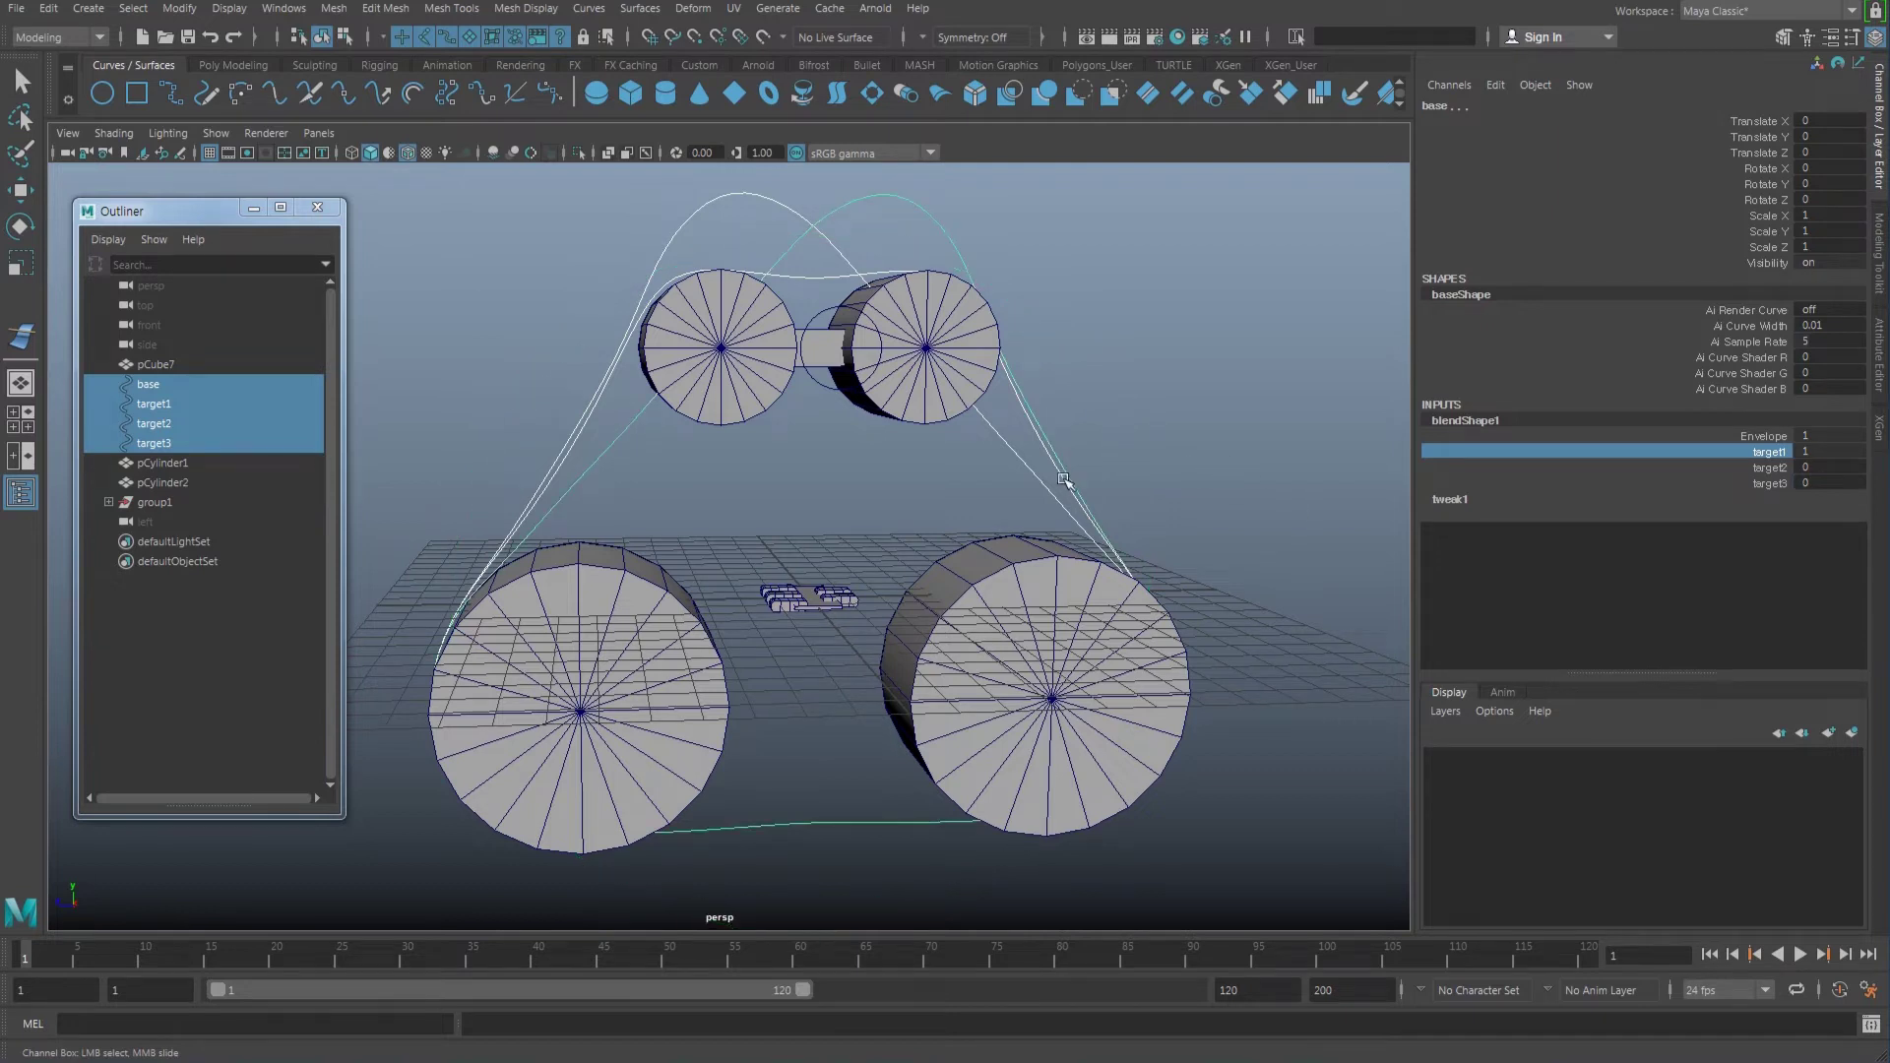
- Hide the target1, target2 and target3 curves so only the base curve stays visible
{"action": "left_click_drag", "start_coordinate": [1066, 482], "coordinate": [1184, 490], "text": "alt"}
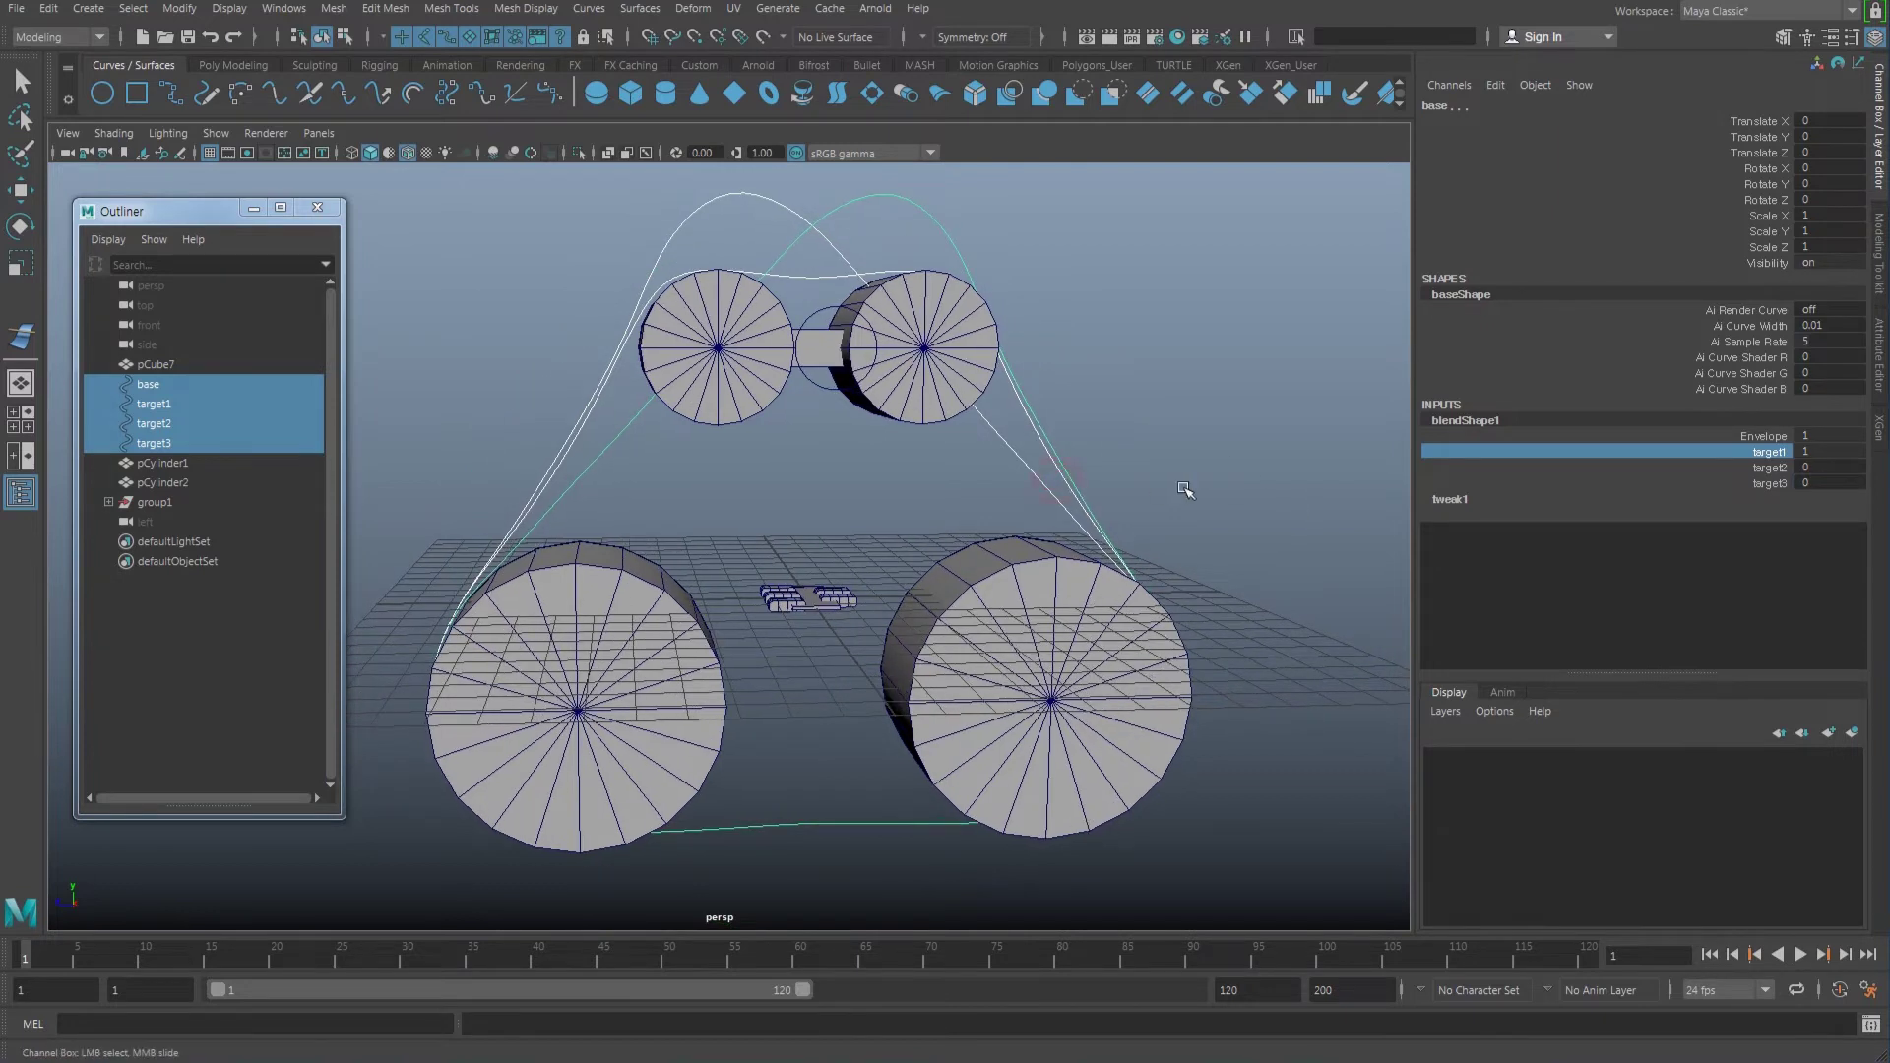
{"action": "key", "text": "w"}
{"action": "left_click", "coordinate": [196, 403]}
{"action": "left_click", "coordinate": [173, 443], "text": "shift"}
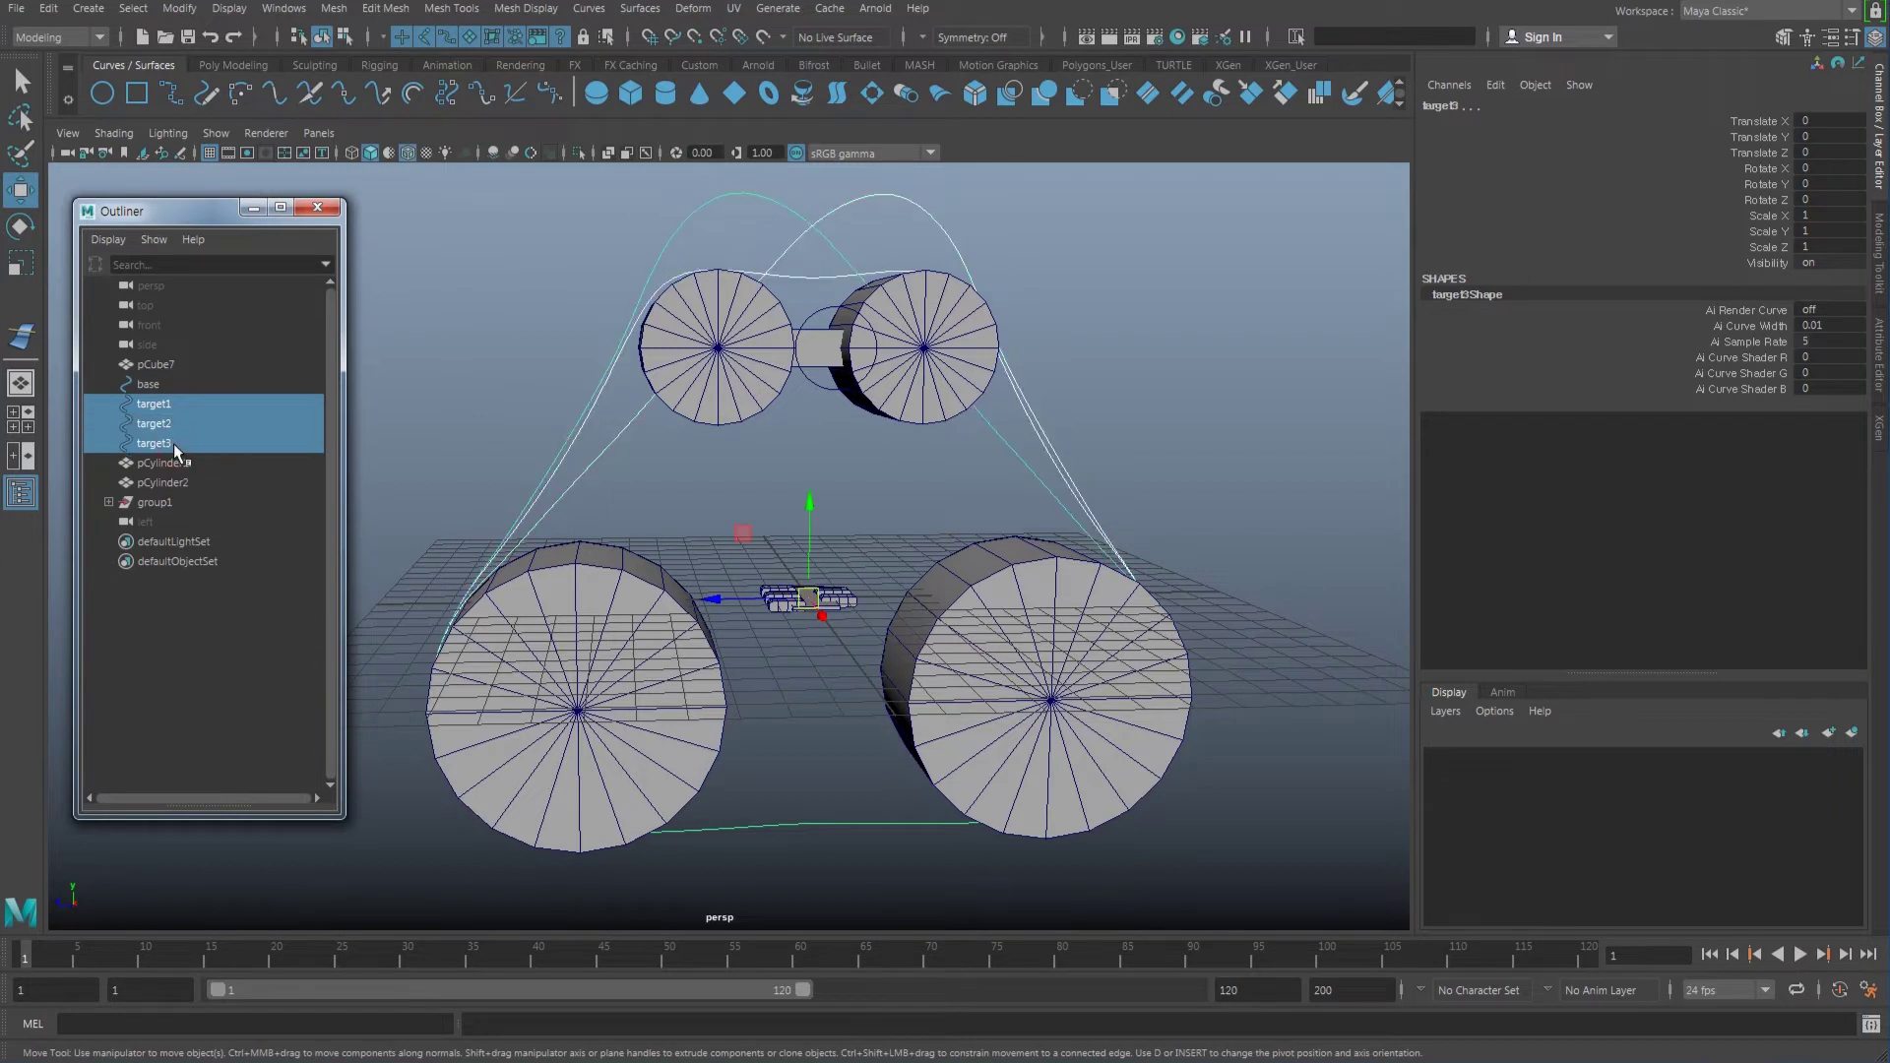
{"action": "key", "text": "ctrl+h"}
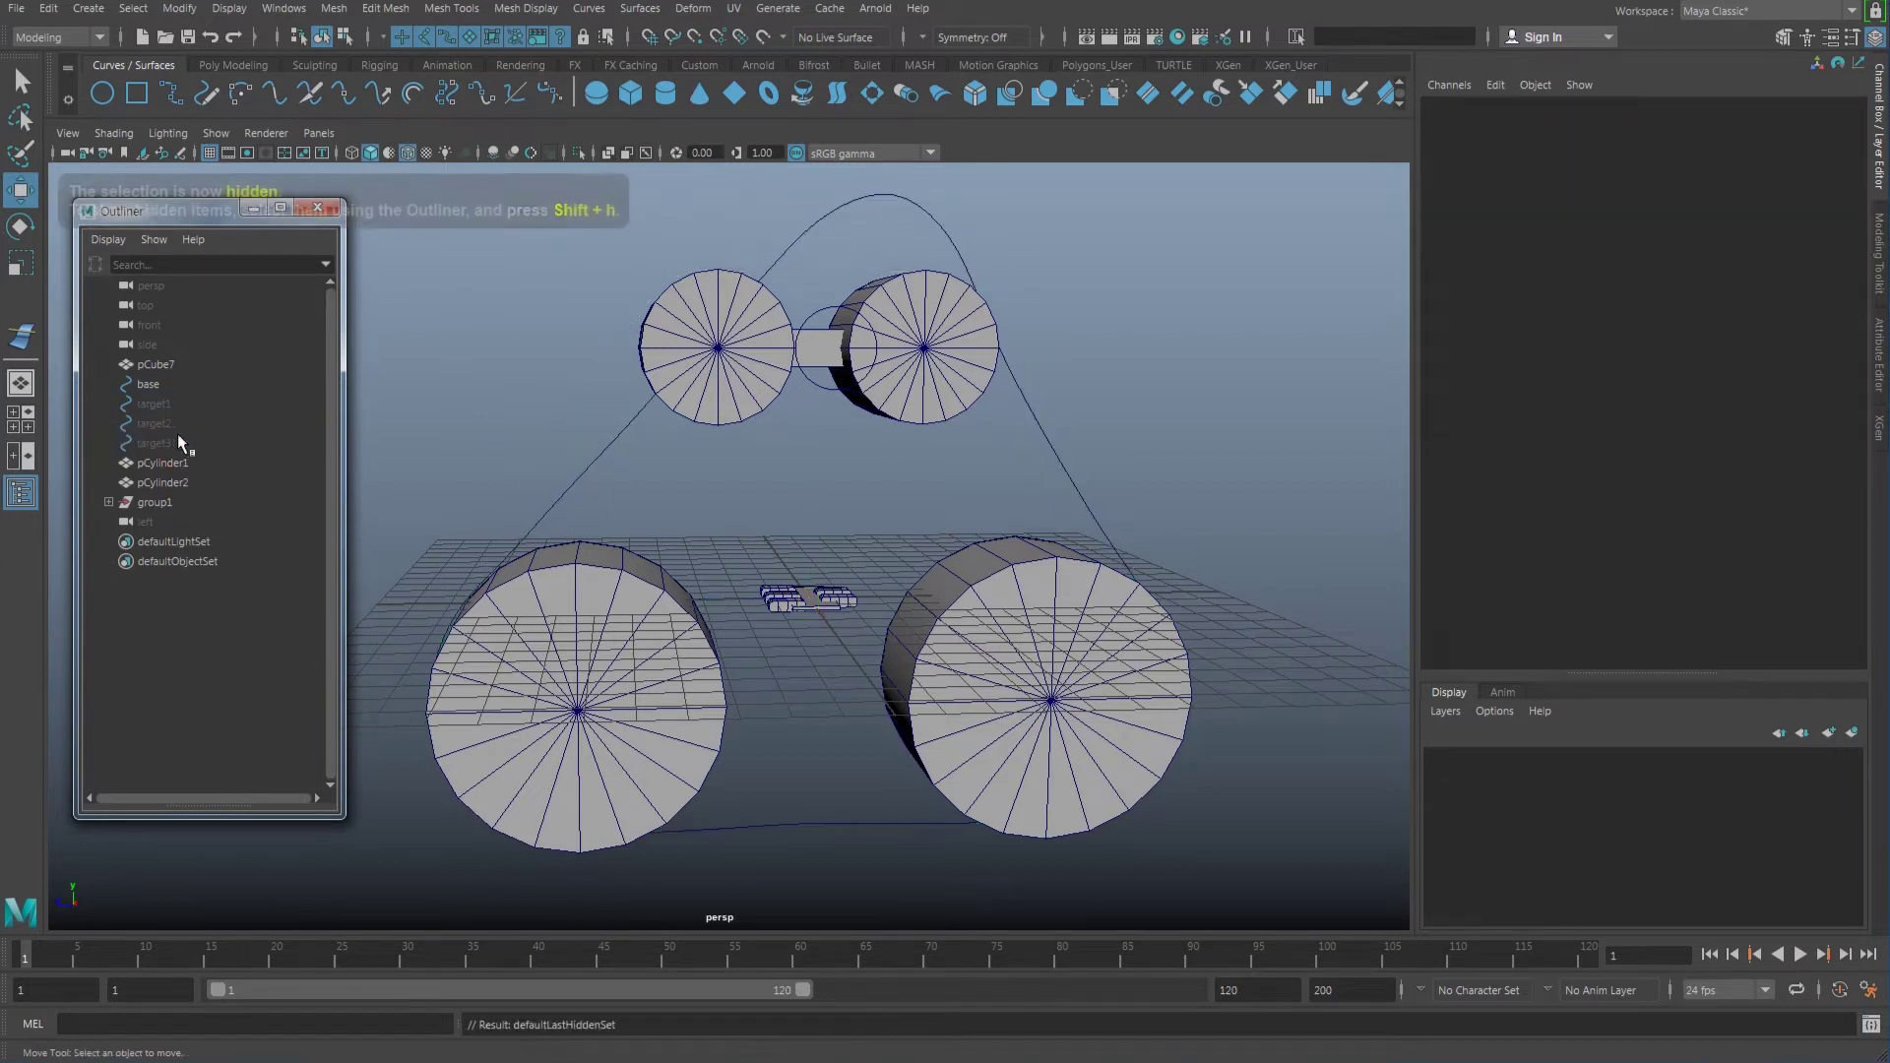
- Set the target1 weight of the base curve's blend shape to 0
{"action": "left_click_drag", "start_coordinate": [1029, 448], "coordinate": [1182, 466], "text": "alt"}
{"action": "left_click", "coordinate": [1488, 421]}
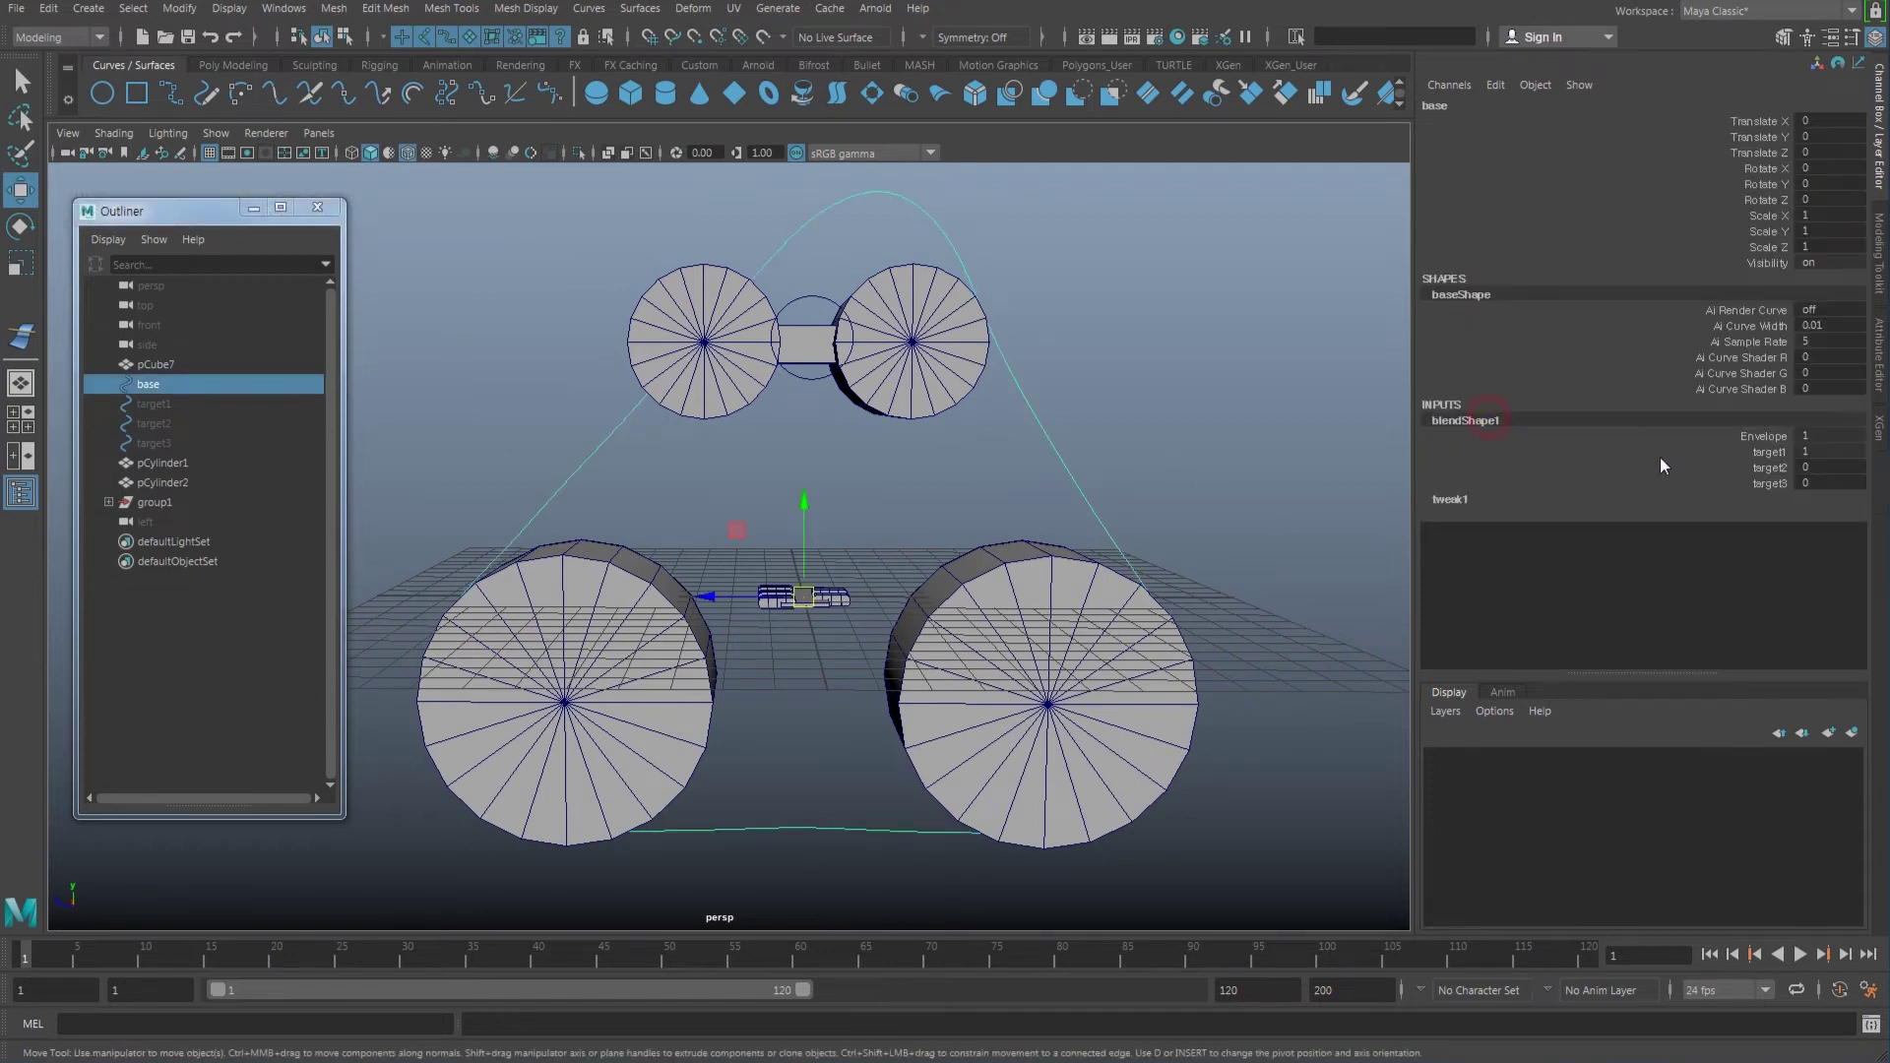
{"action": "double_click", "coordinate": [1806, 454]}
{"action": "key", "text": "Return"}
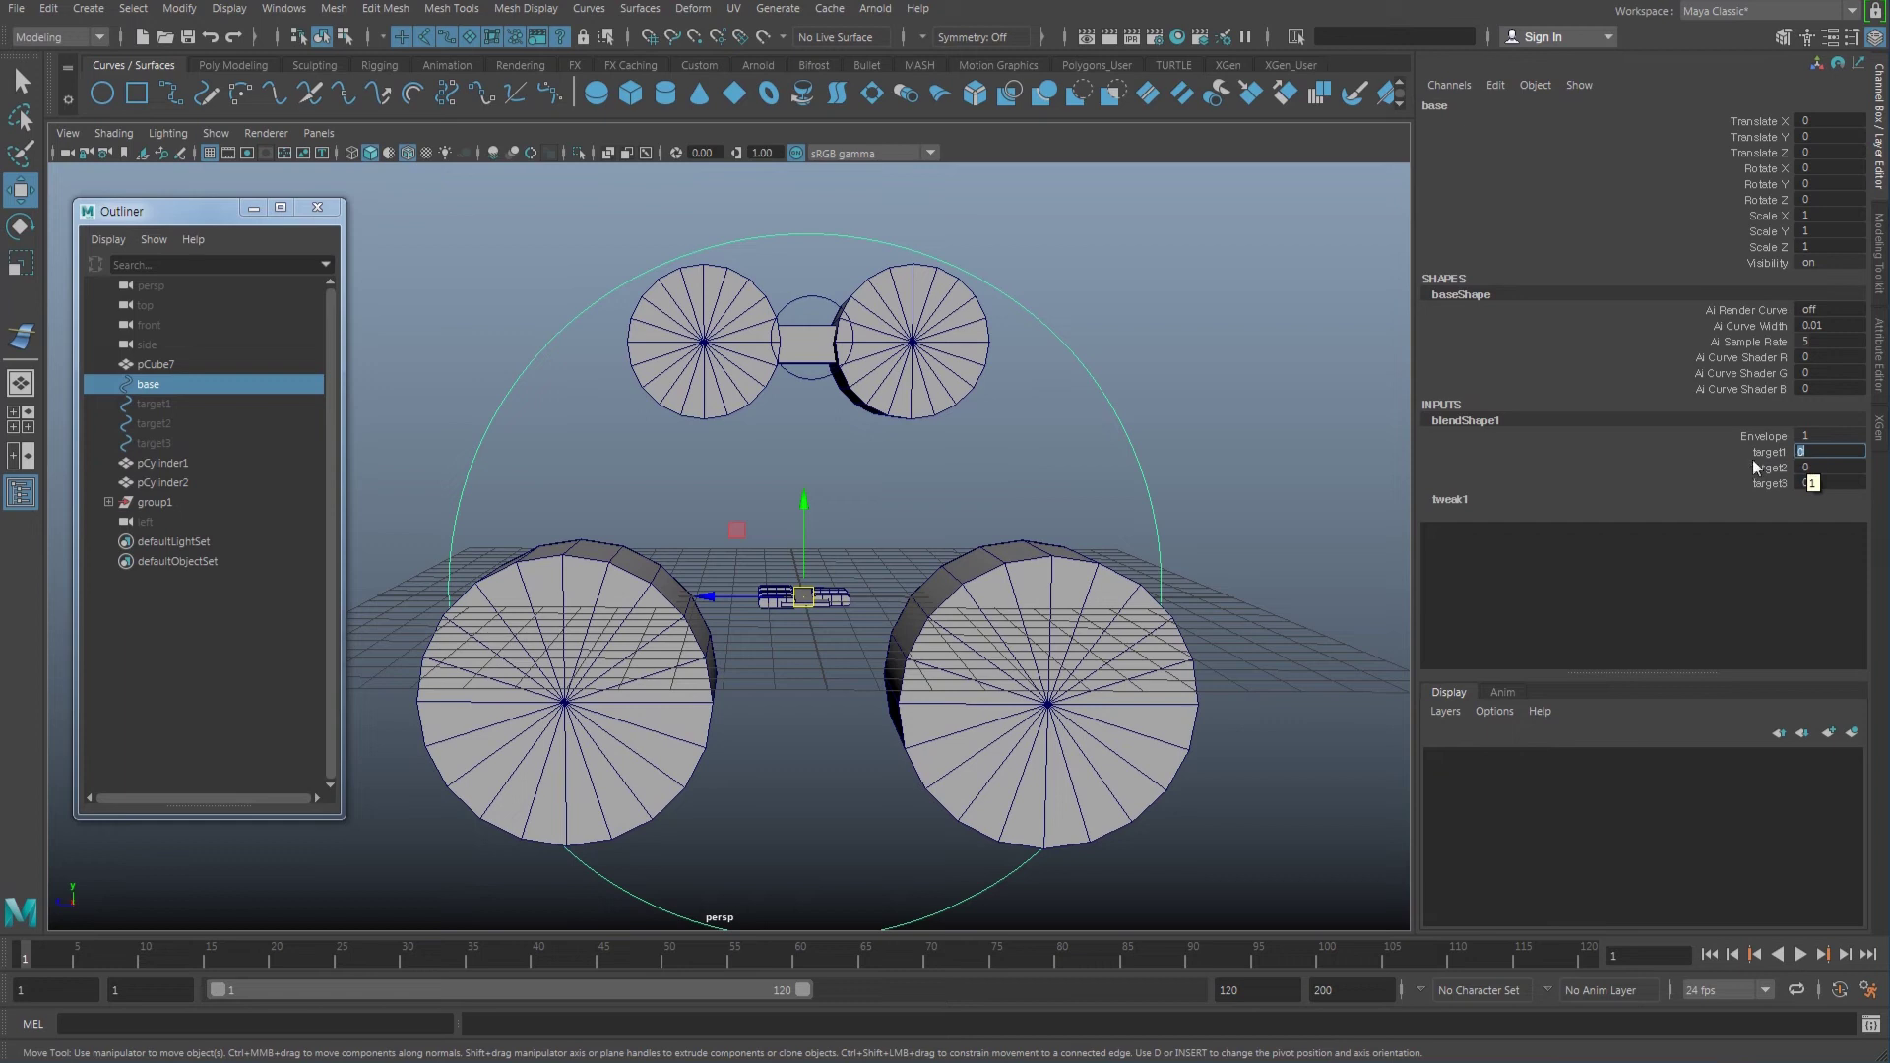
- Test the target2 weight of the base curve's blend shape at 1 and return it to 0
{"action": "left_click", "coordinate": [1759, 471]}
{"action": "middle_click_drag", "start_coordinate": [1100, 478], "coordinate": [1114, 477]}
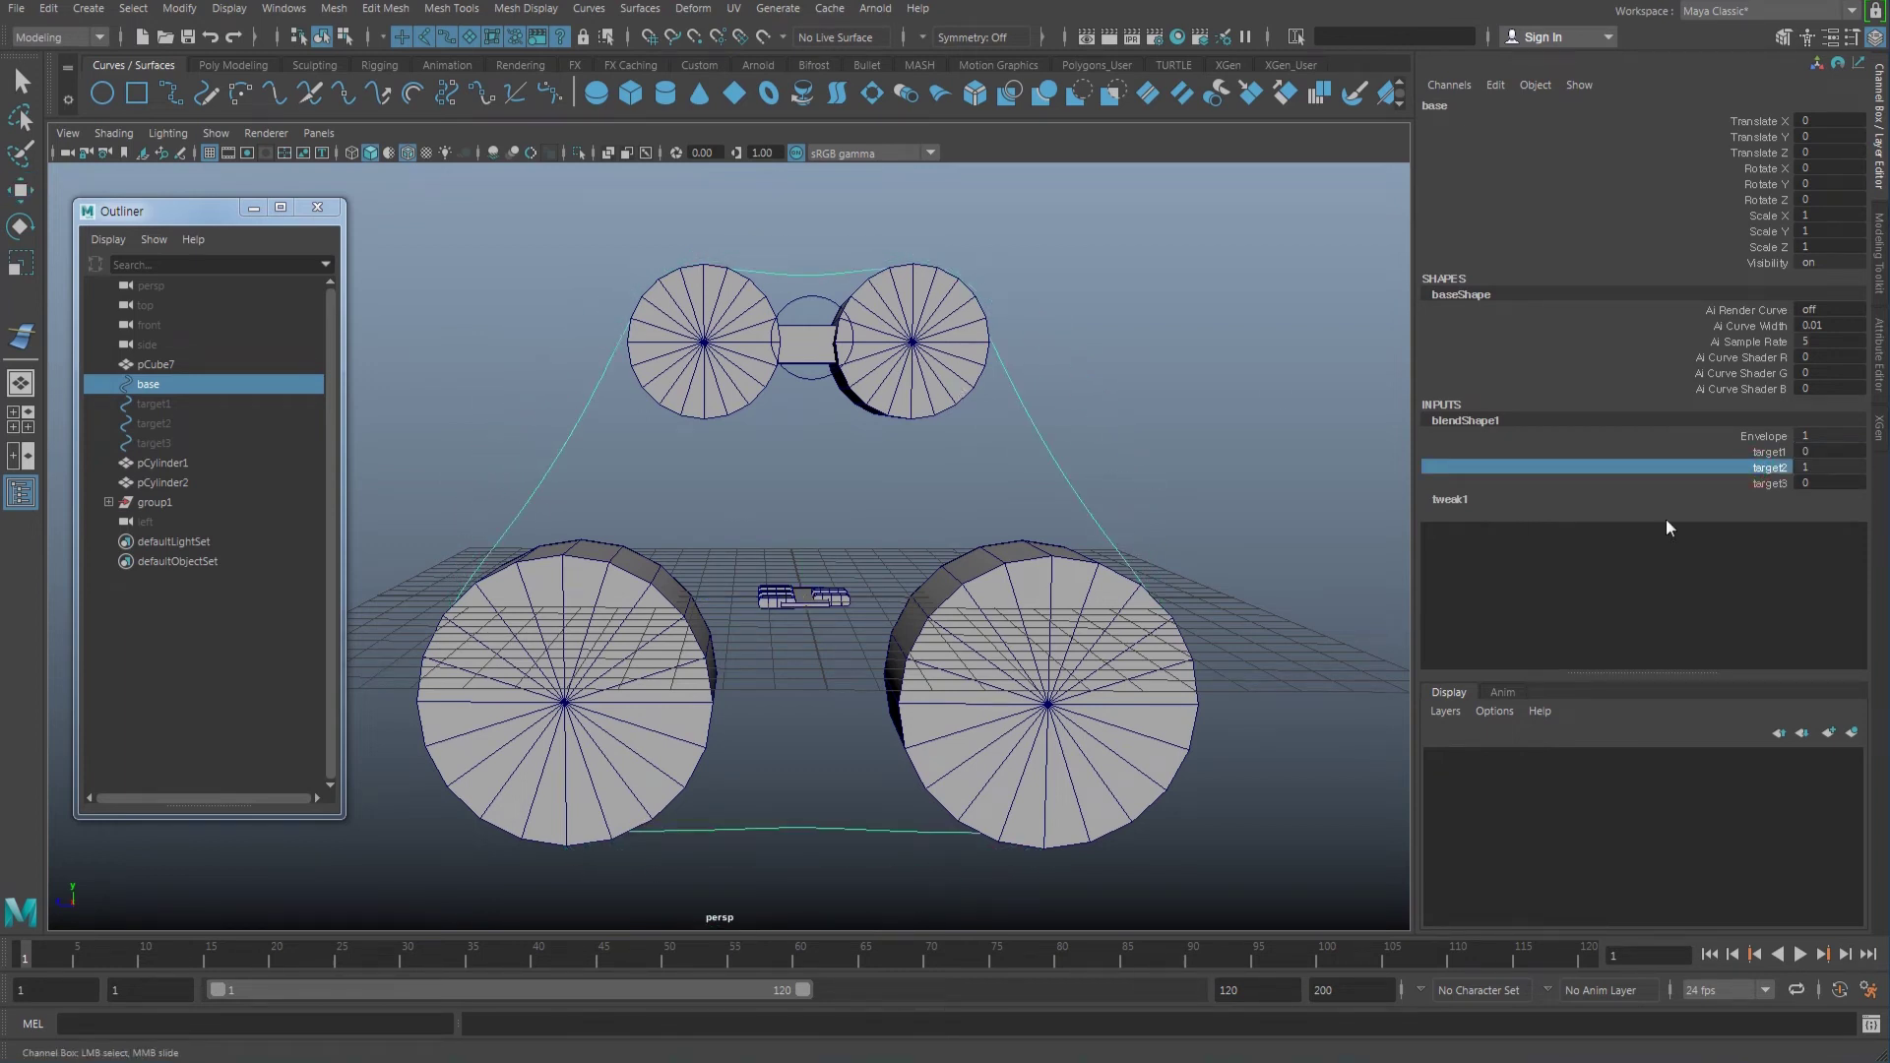
{"action": "left_click_drag", "start_coordinate": [1151, 488], "coordinate": [1169, 486], "text": "alt"}
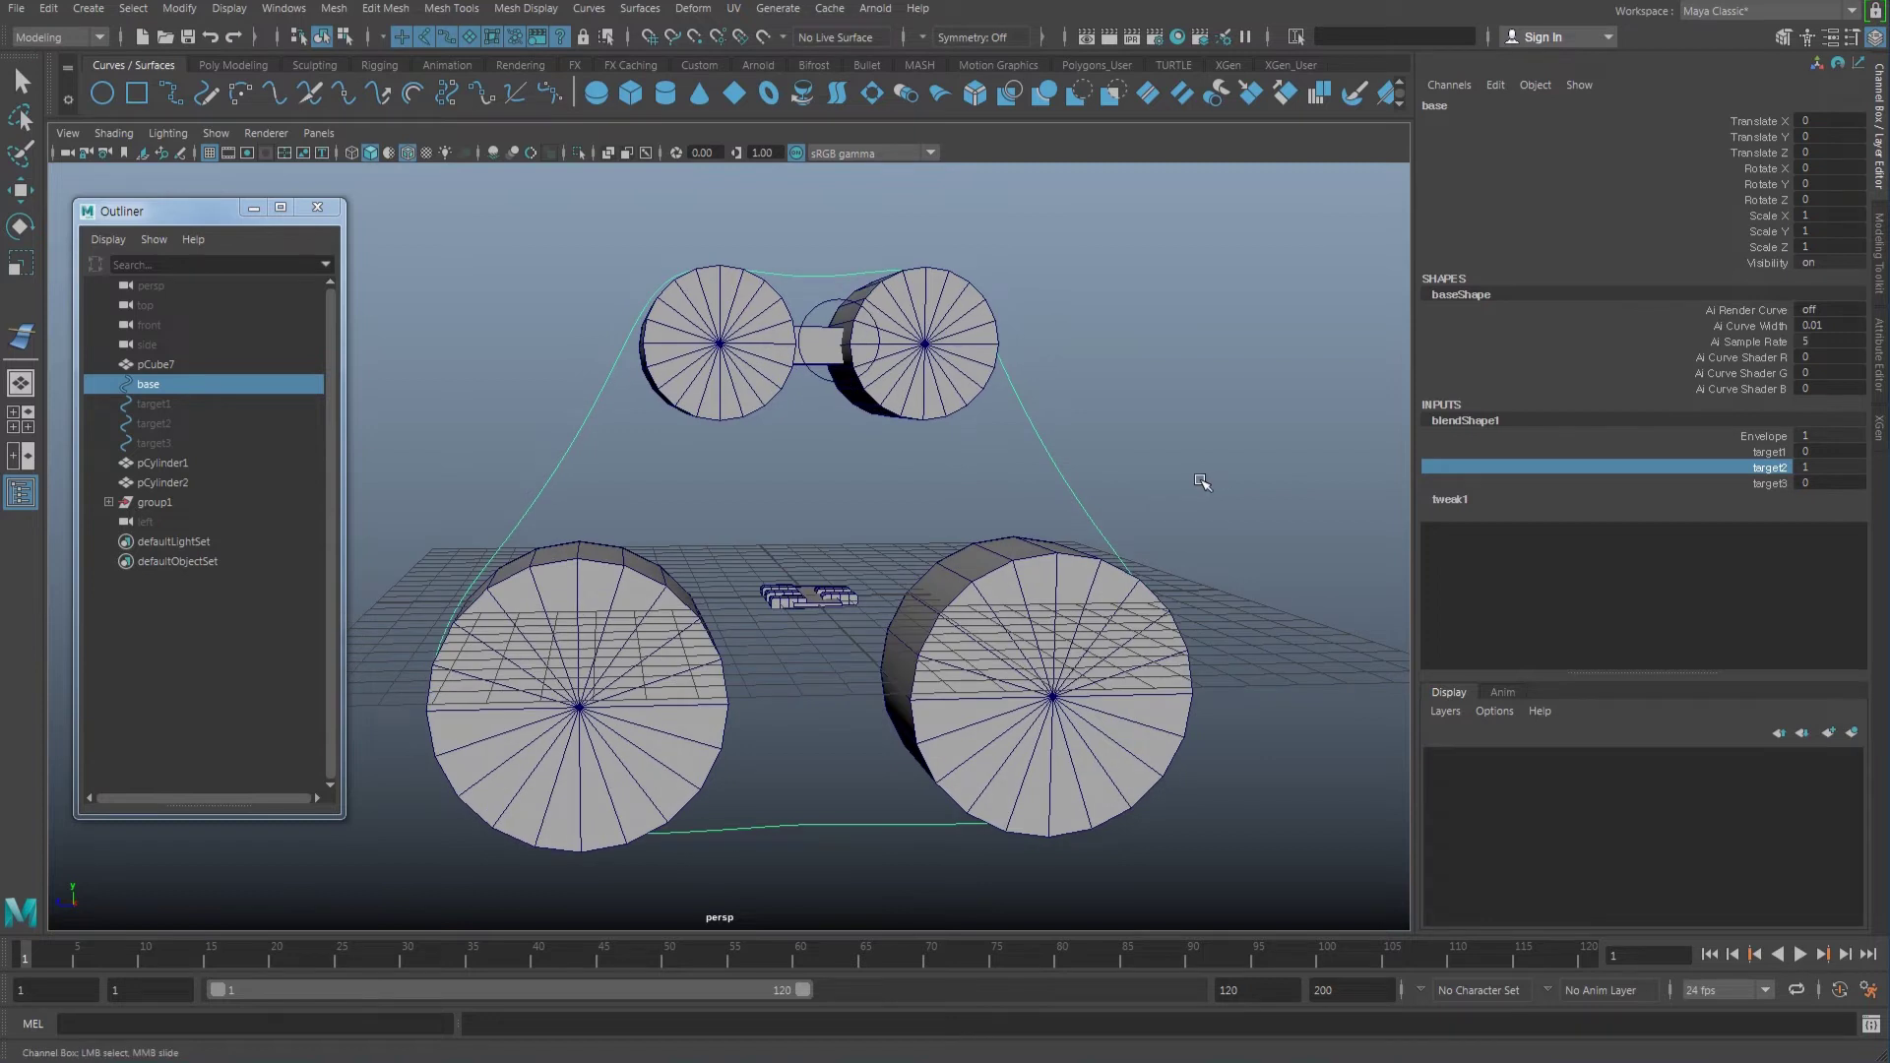
{"action": "key", "text": "w"}
{"action": "middle_click_drag", "start_coordinate": [1014, 587], "coordinate": [1017, 548], "text": "alt"}
{"action": "right_click_drag", "start_coordinate": [1017, 549], "coordinate": [873, 575], "text": "alt"}
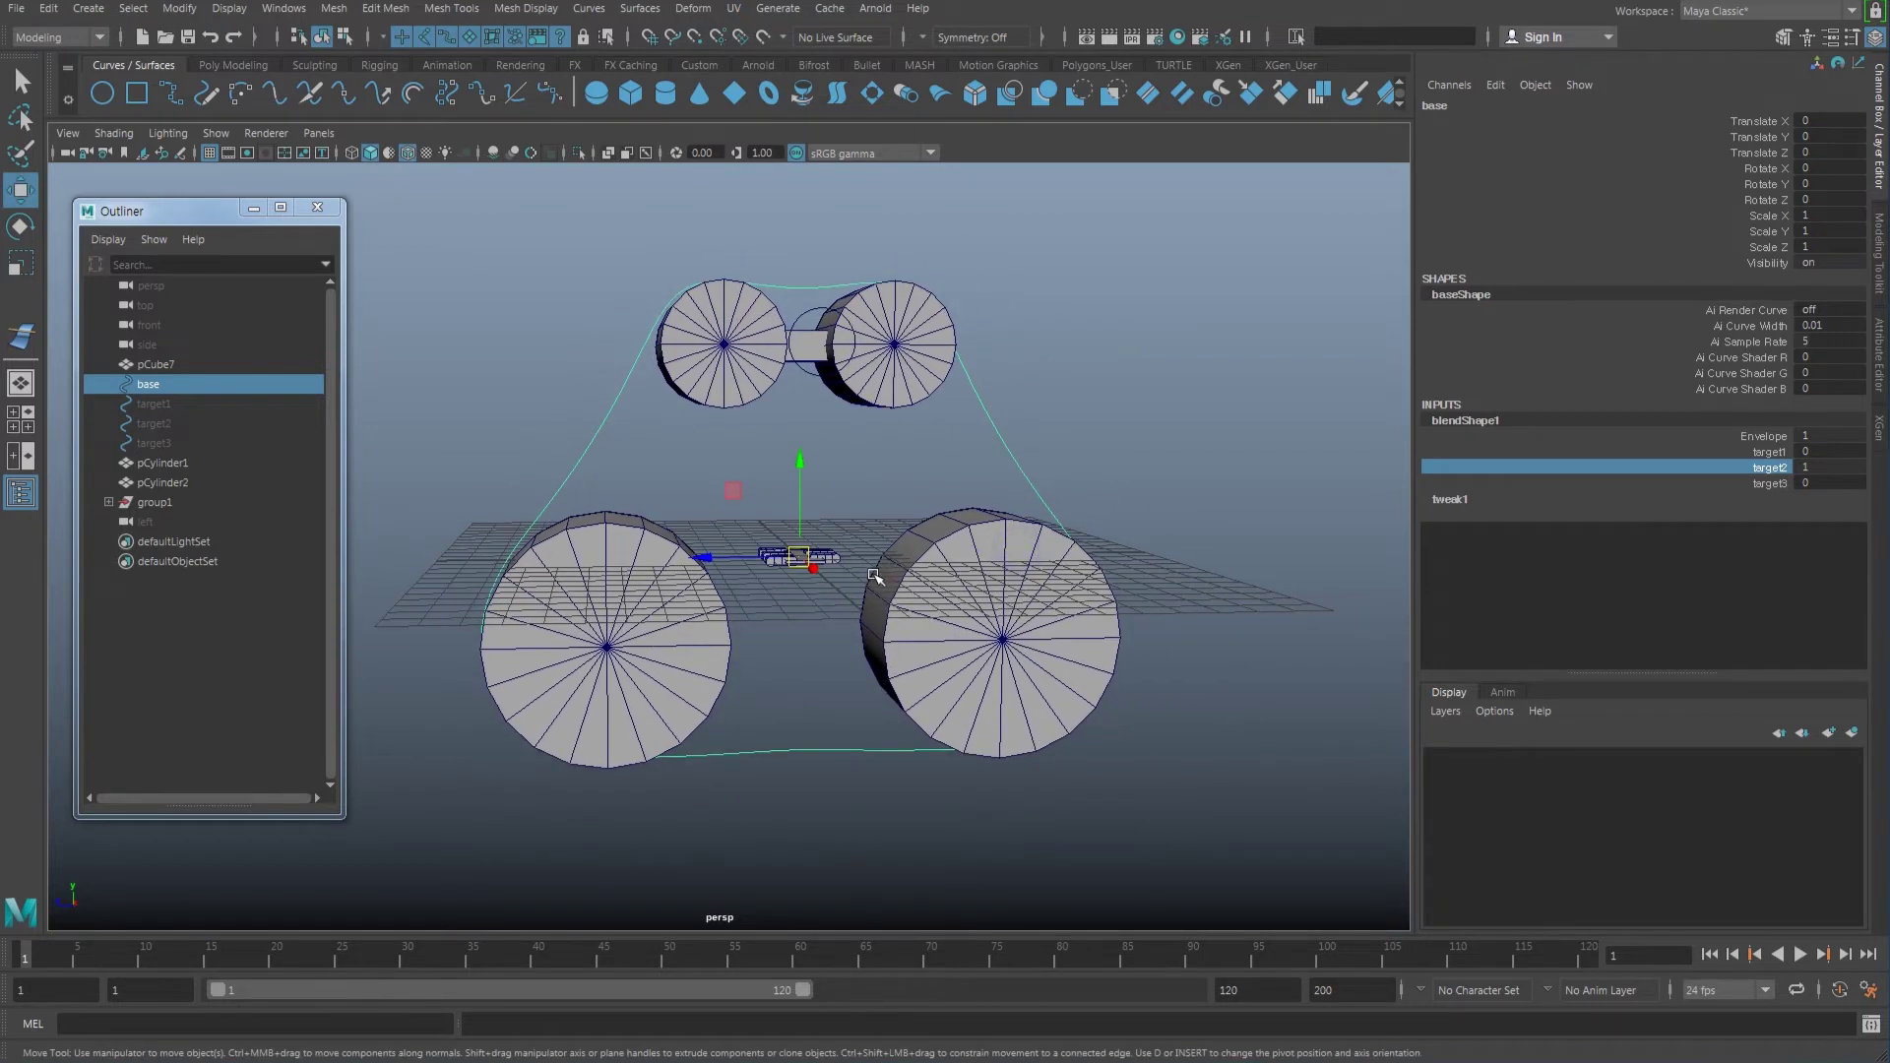
{"action": "middle_click_drag", "start_coordinate": [1223, 464], "coordinate": [1192, 462]}
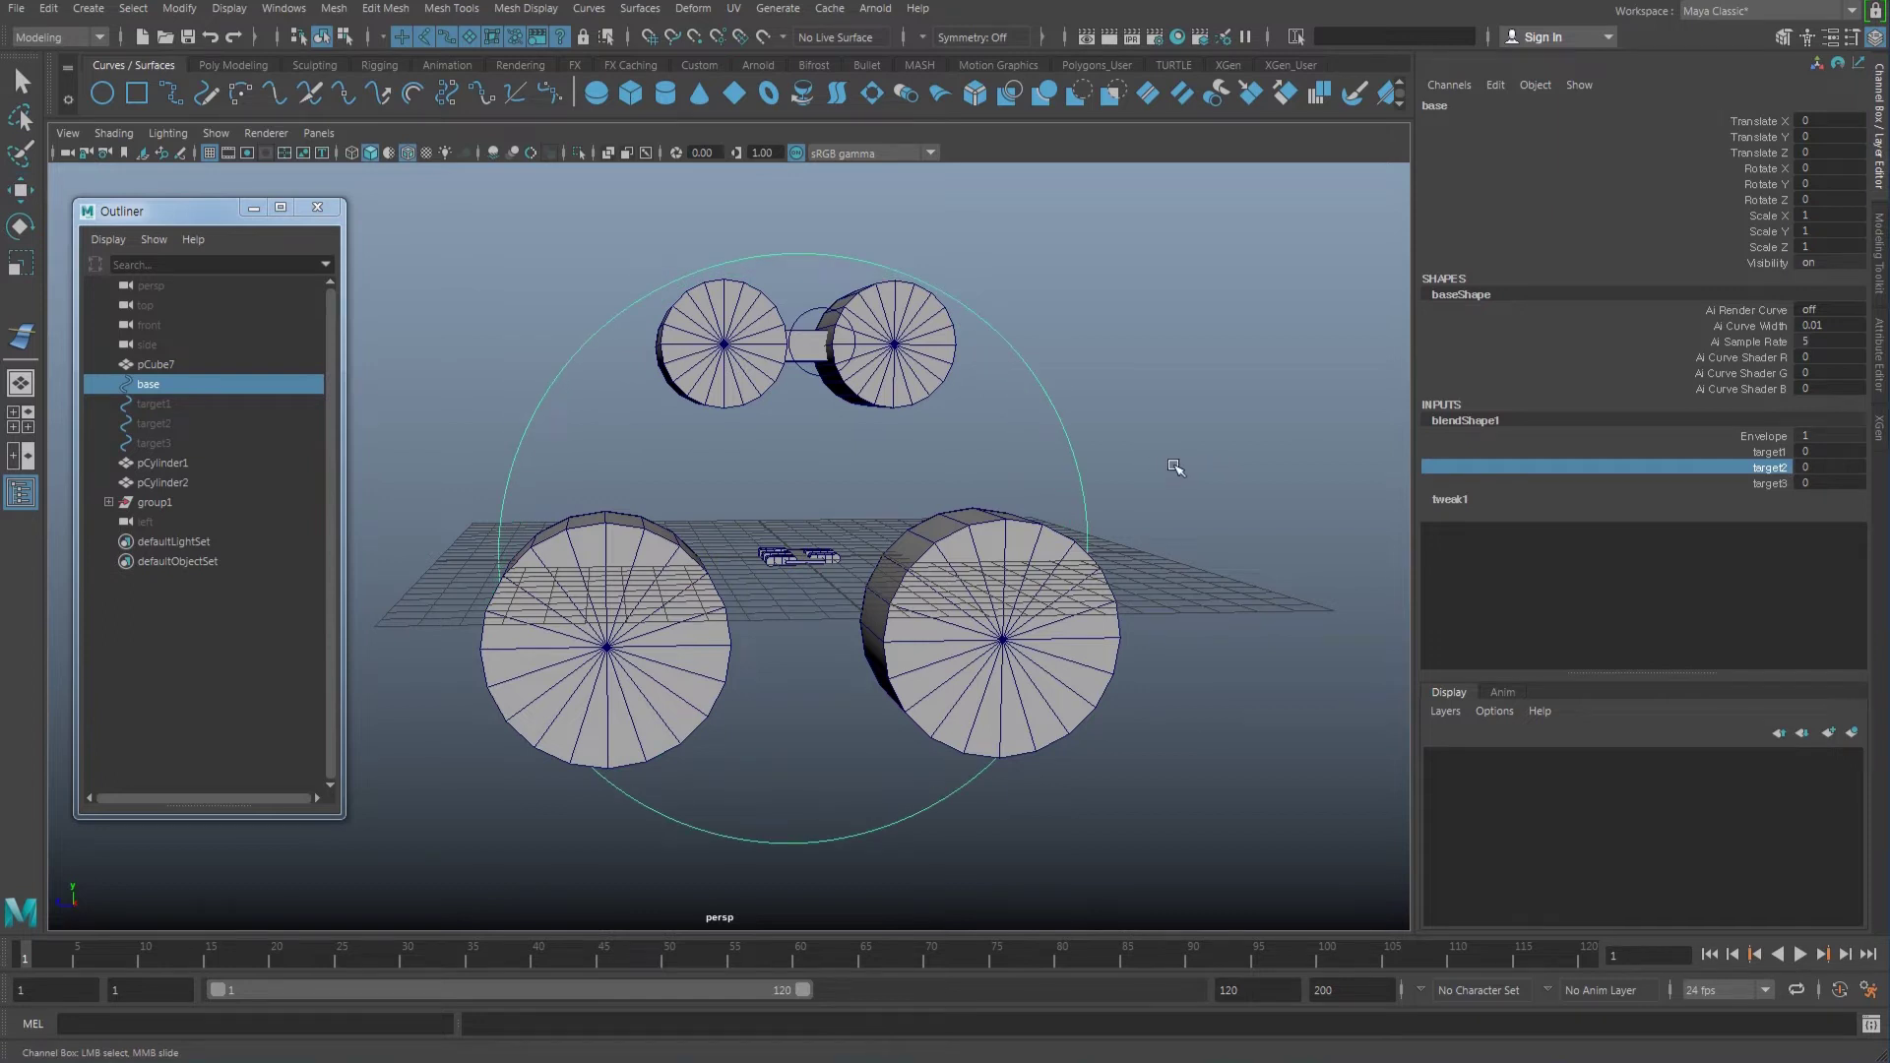
{"action": "key", "text": "w"}
{"action": "left_click_drag", "start_coordinate": [849, 488], "coordinate": [860, 499], "text": "alt"}
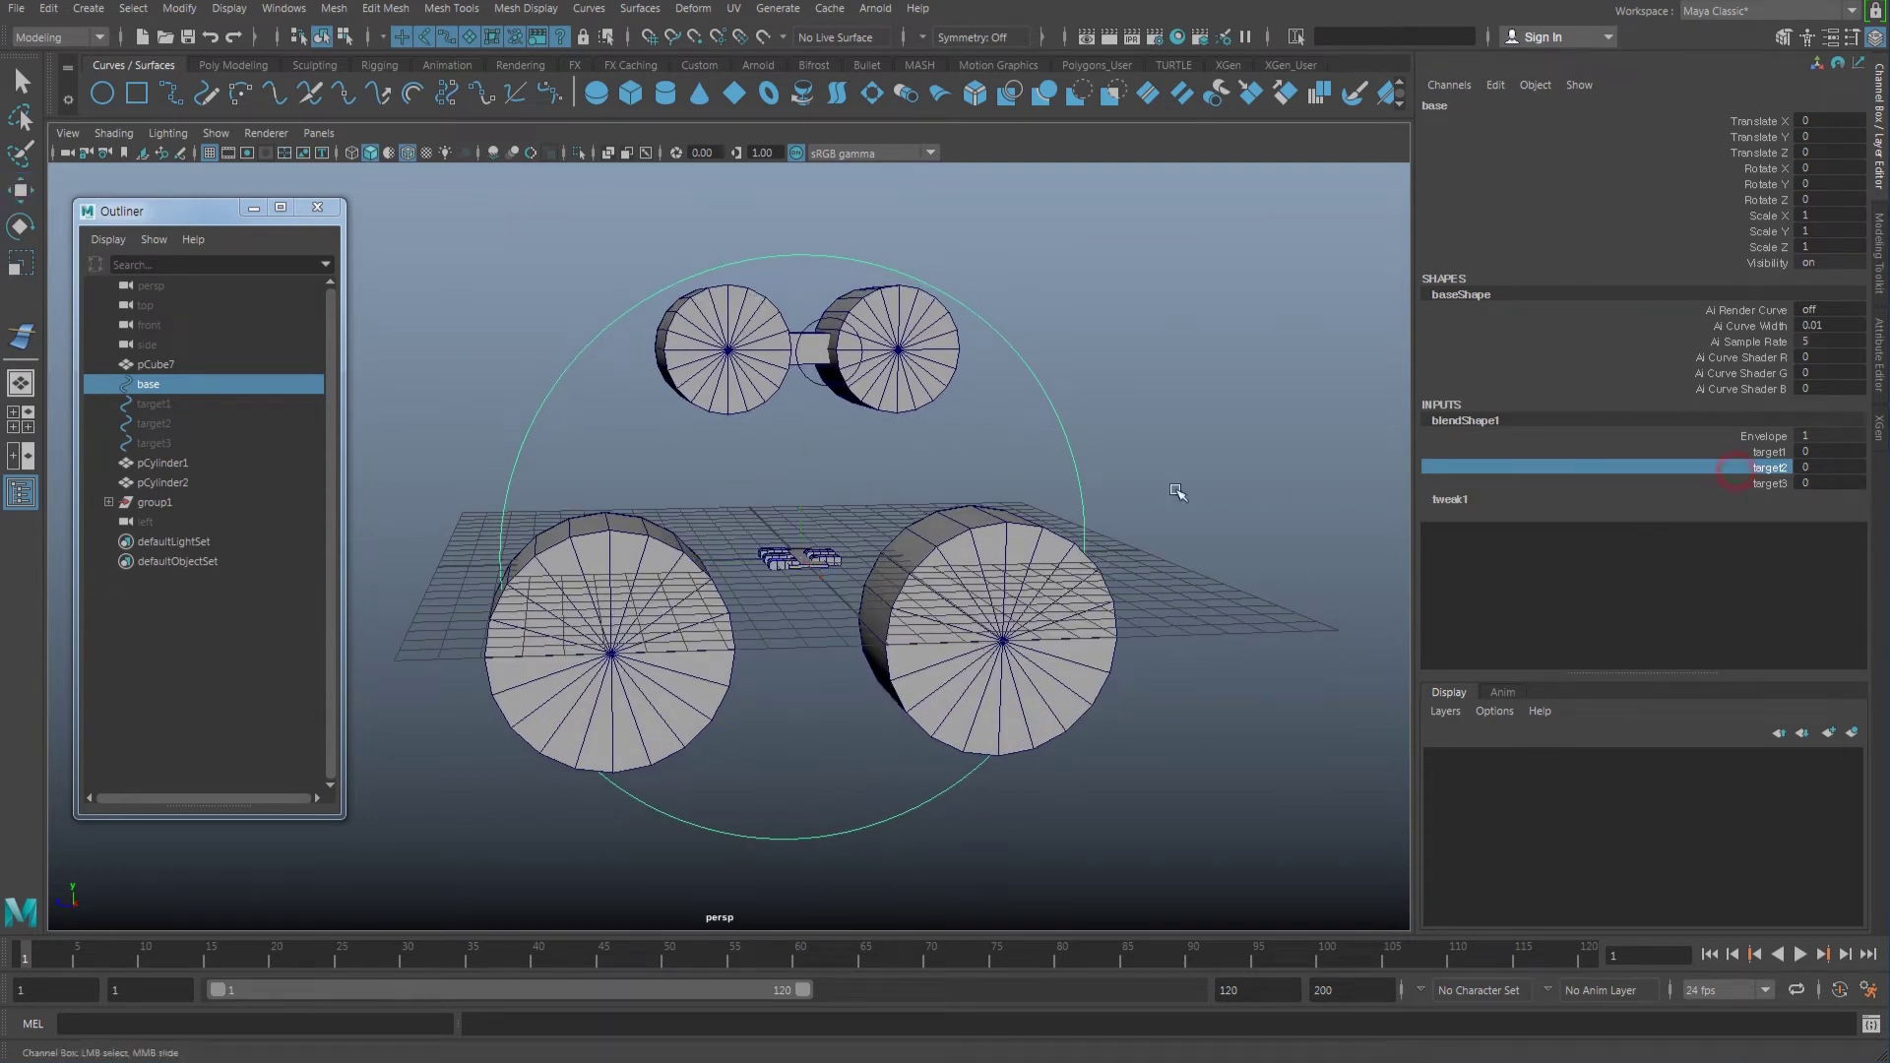
{"action": "middle_click_drag", "start_coordinate": [945, 444], "coordinate": [1025, 444]}
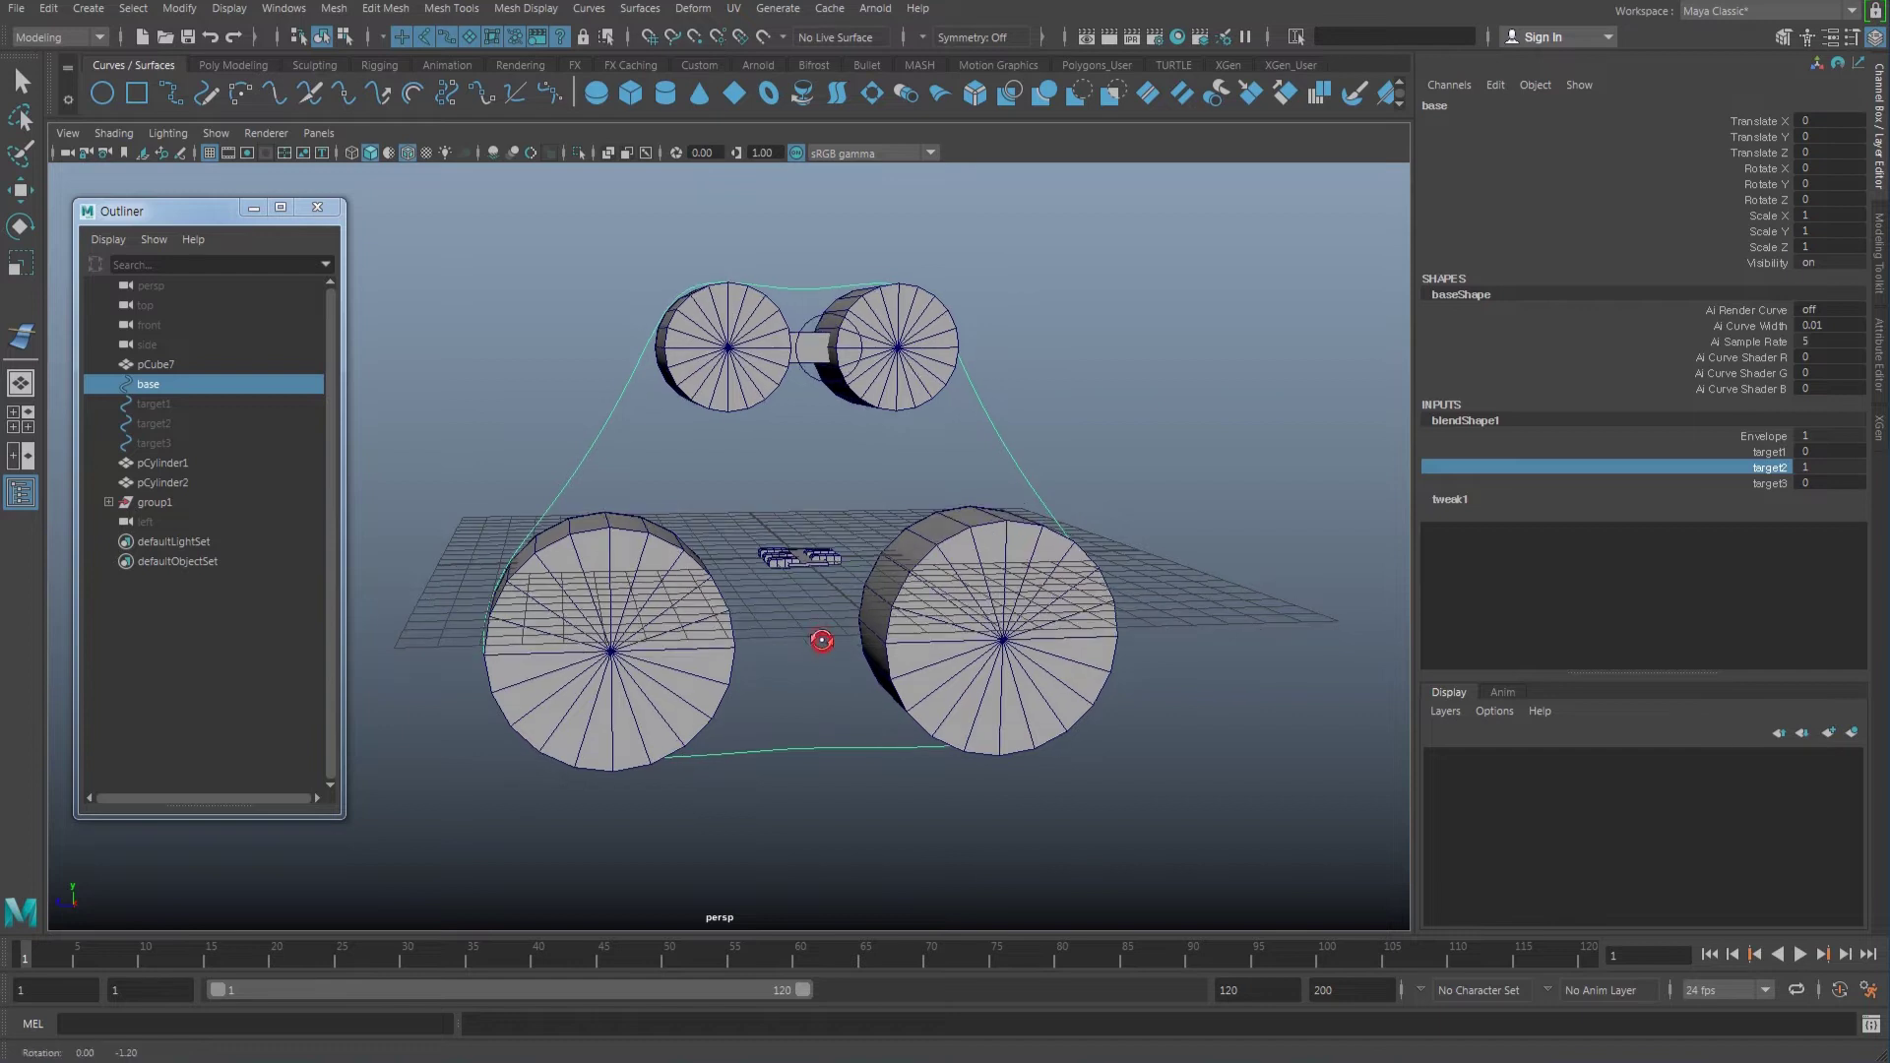
{"action": "key", "text": "ctrl+z"}
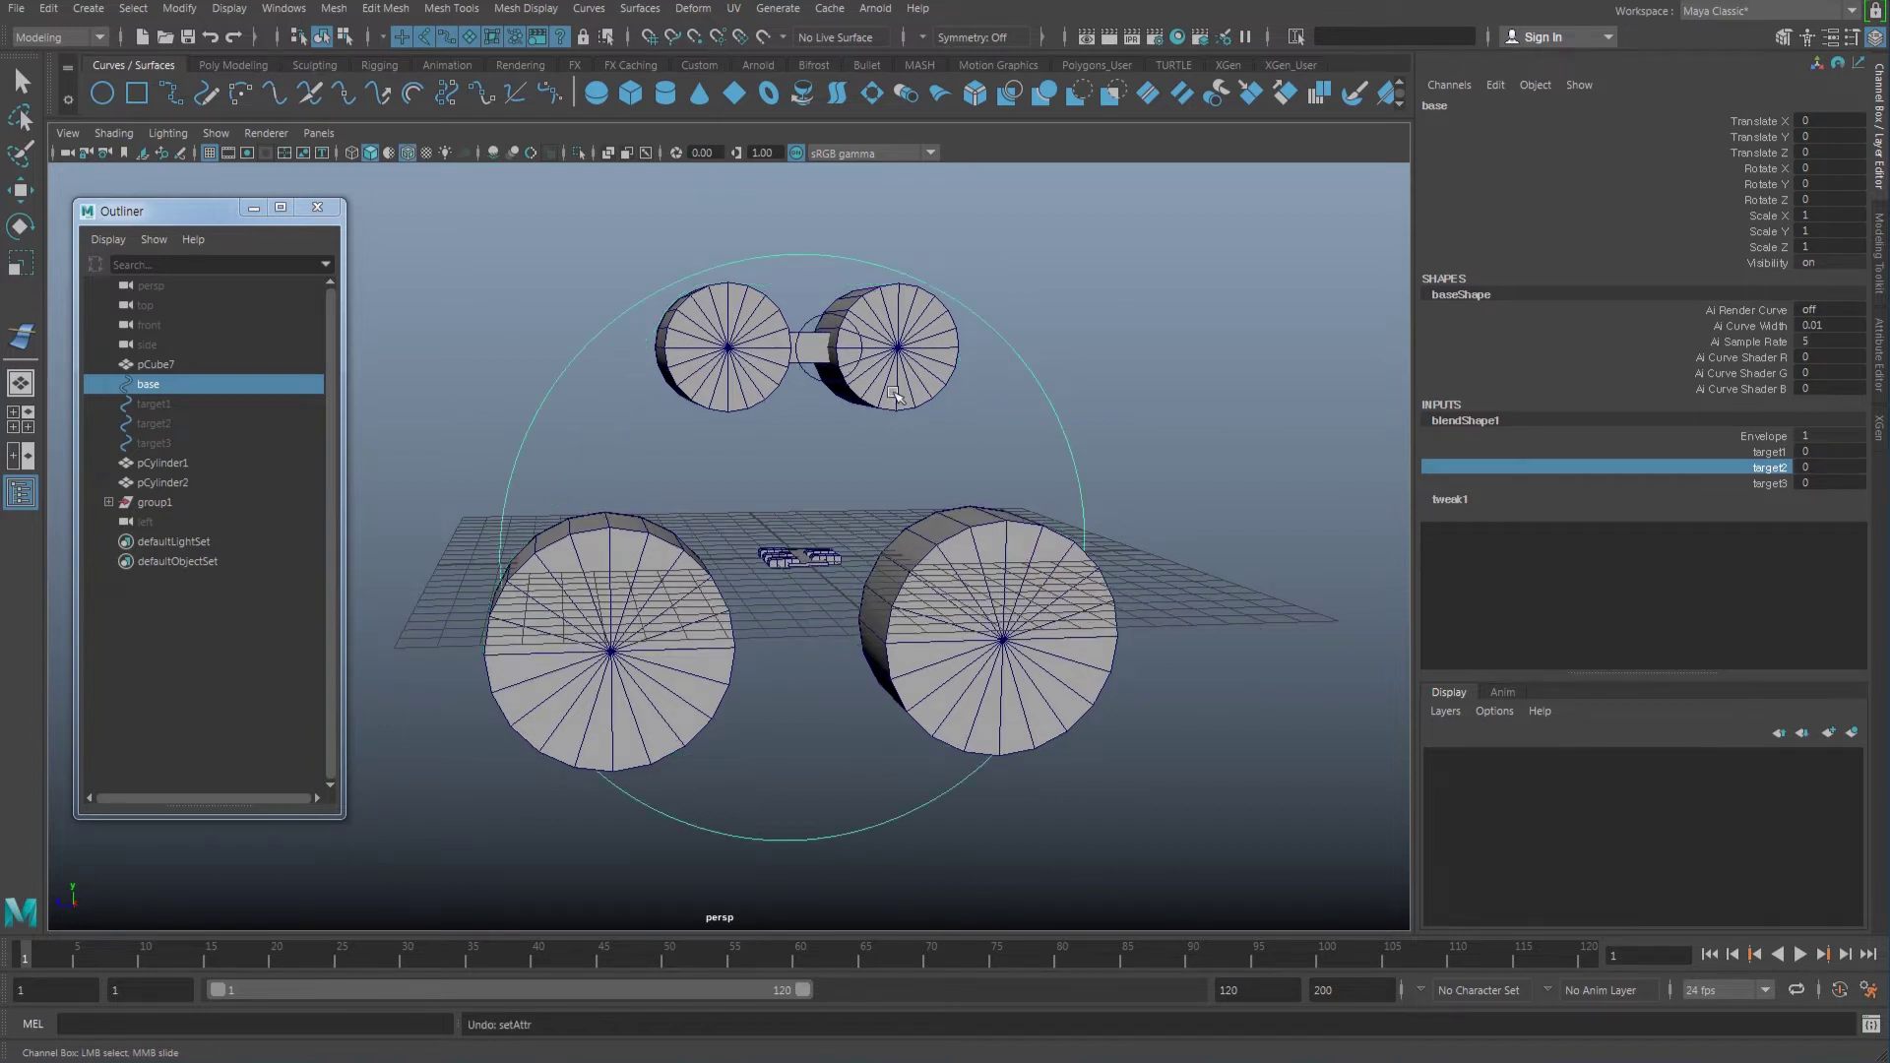
- Raise the tread link pCube7 to the top of the base curve, at a Translate Y of about 9.94
{"action": "key", "text": "w"}
{"action": "left_click", "coordinate": [833, 559]}
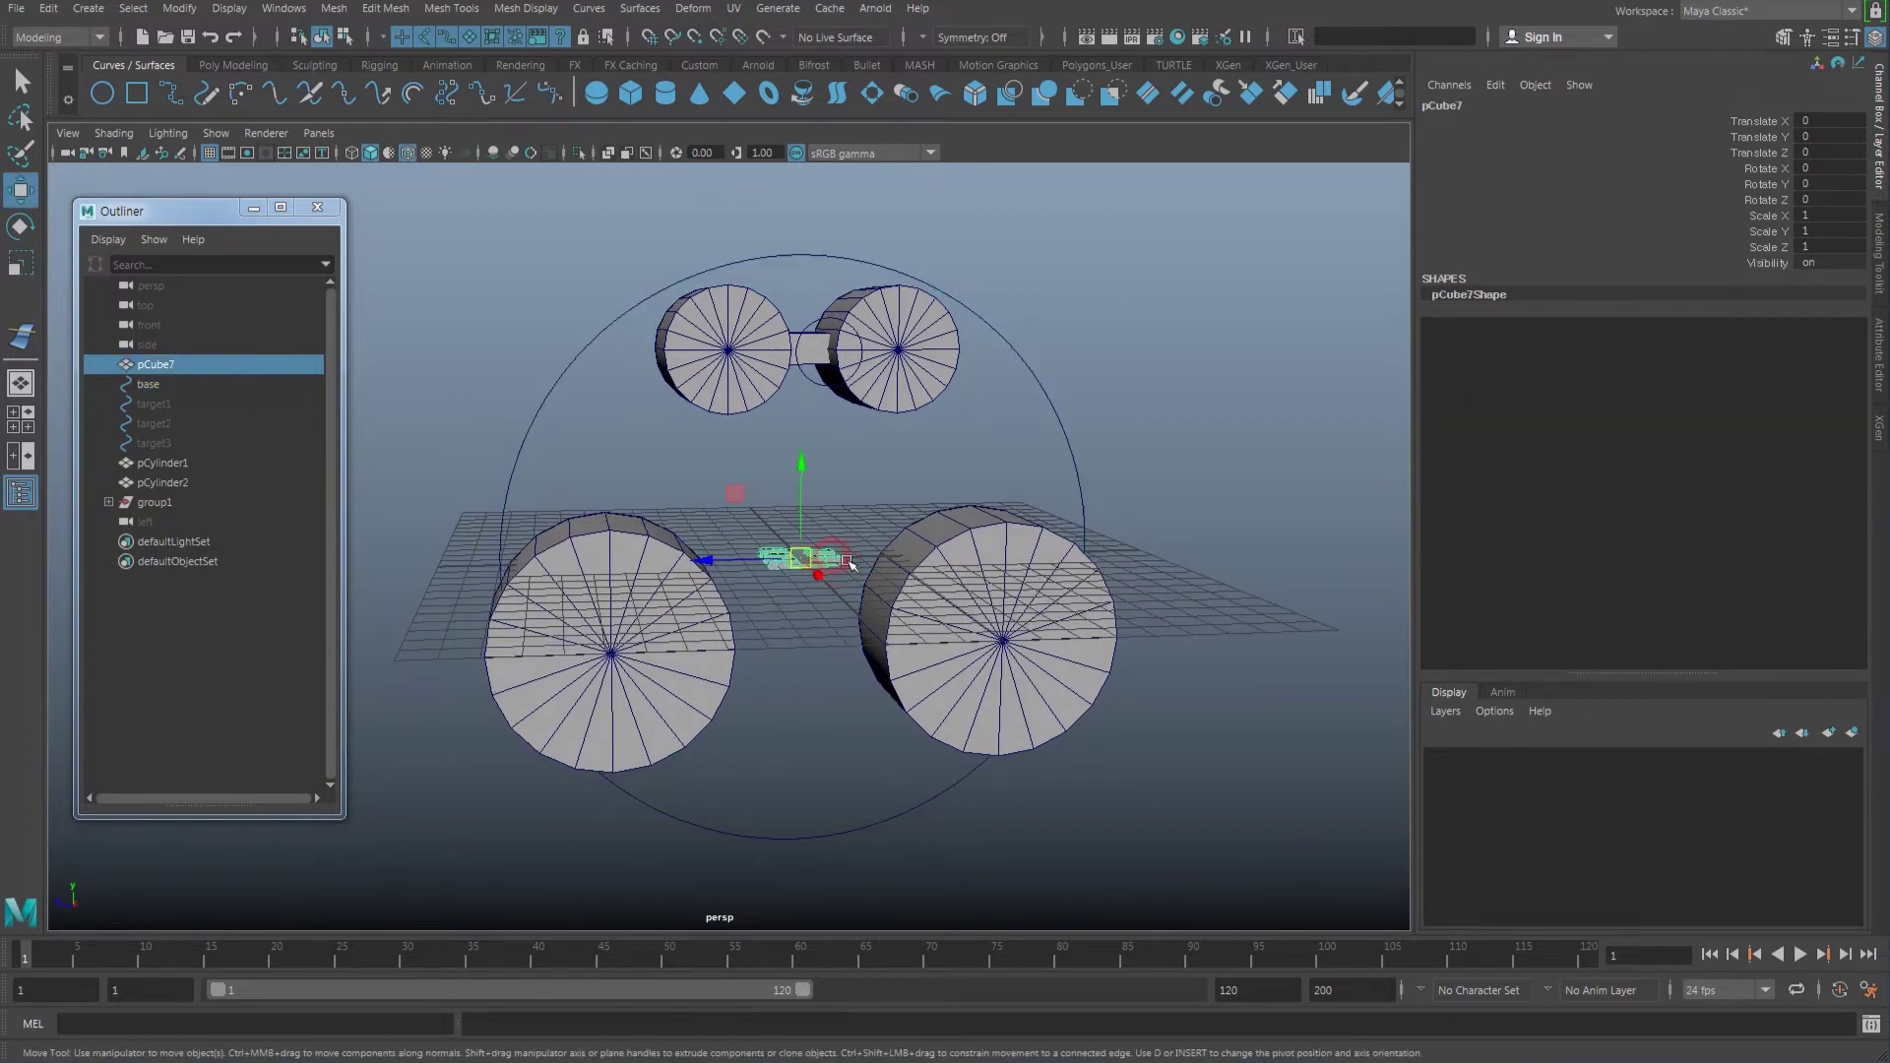
{"action": "left_click_drag", "start_coordinate": [853, 575], "coordinate": [832, 581], "text": "alt"}
{"action": "left_click_drag", "start_coordinate": [799, 465], "coordinate": [845, 155]}
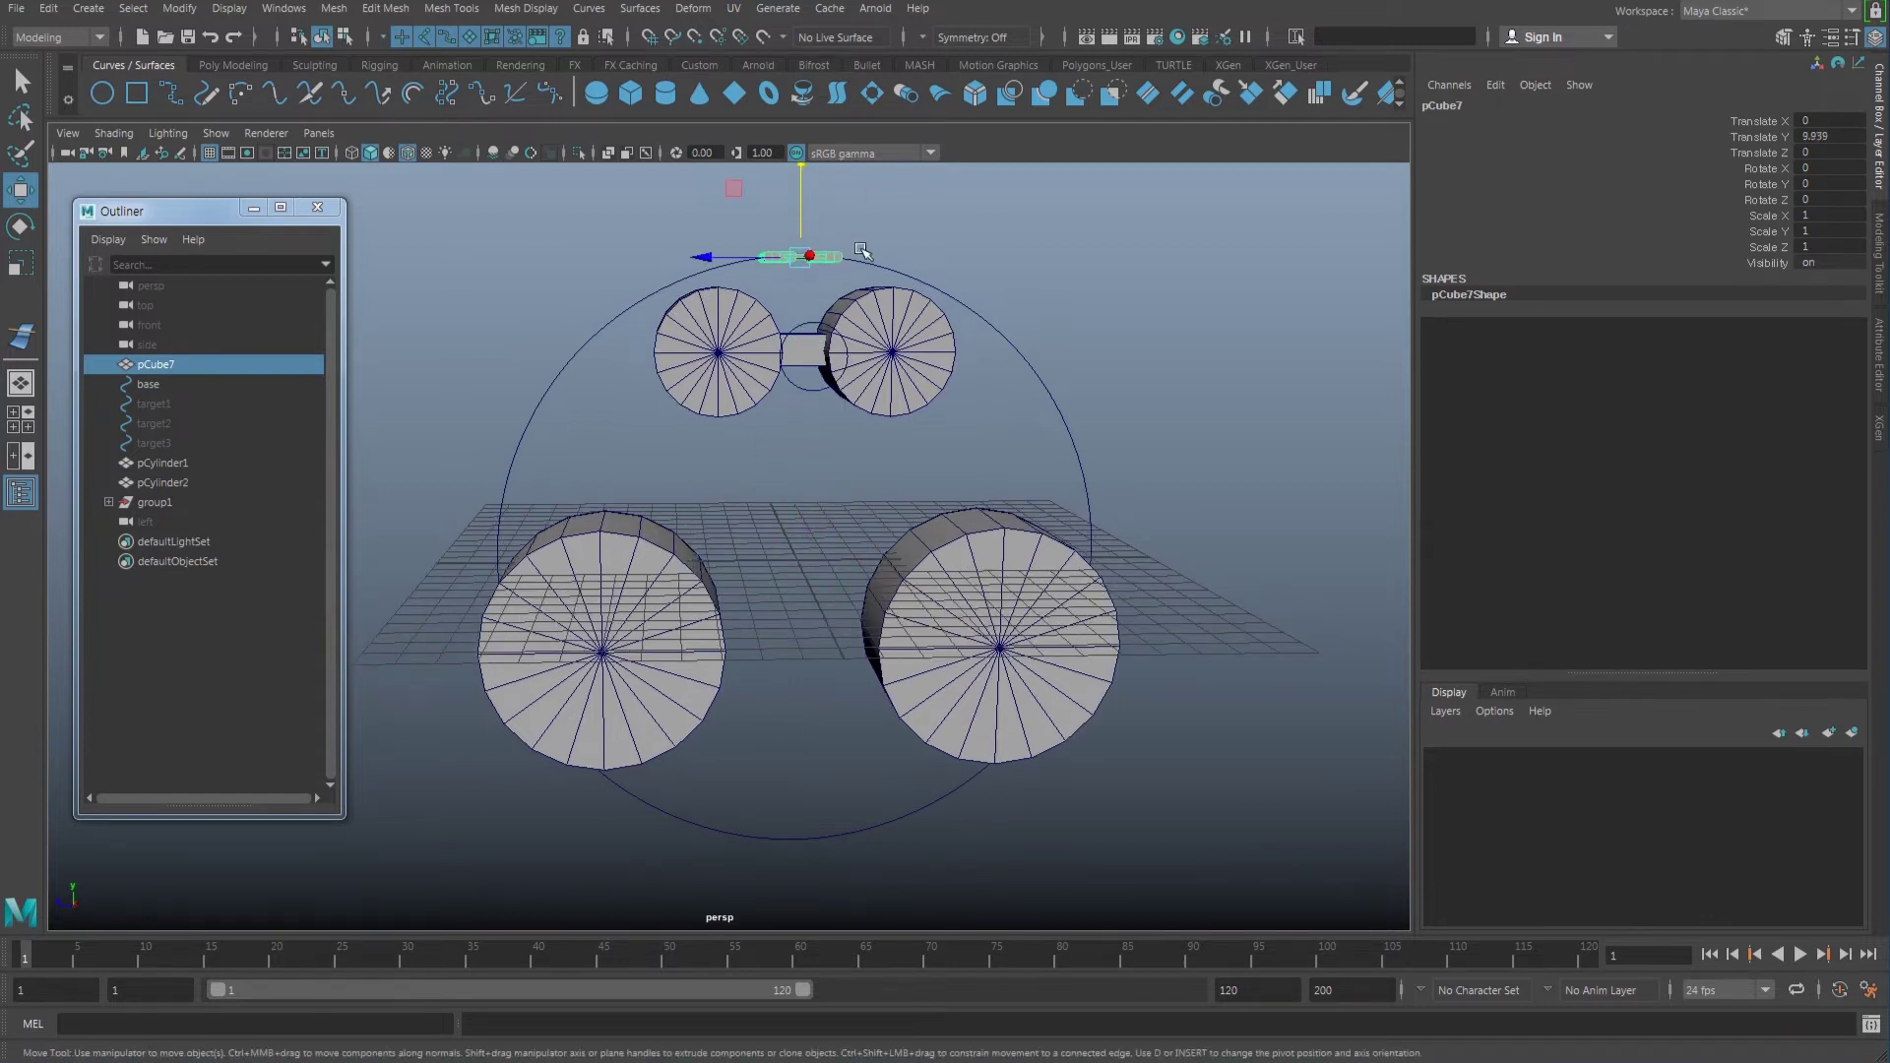
- Fine-tune the tread link's Translate Y to about 9.997 on the base curve in the left wireframe view, and return to the shaded perspective view
{"action": "key", "text": "space"}
{"action": "left_click_drag", "start_coordinate": [859, 249], "coordinate": [774, 223]}
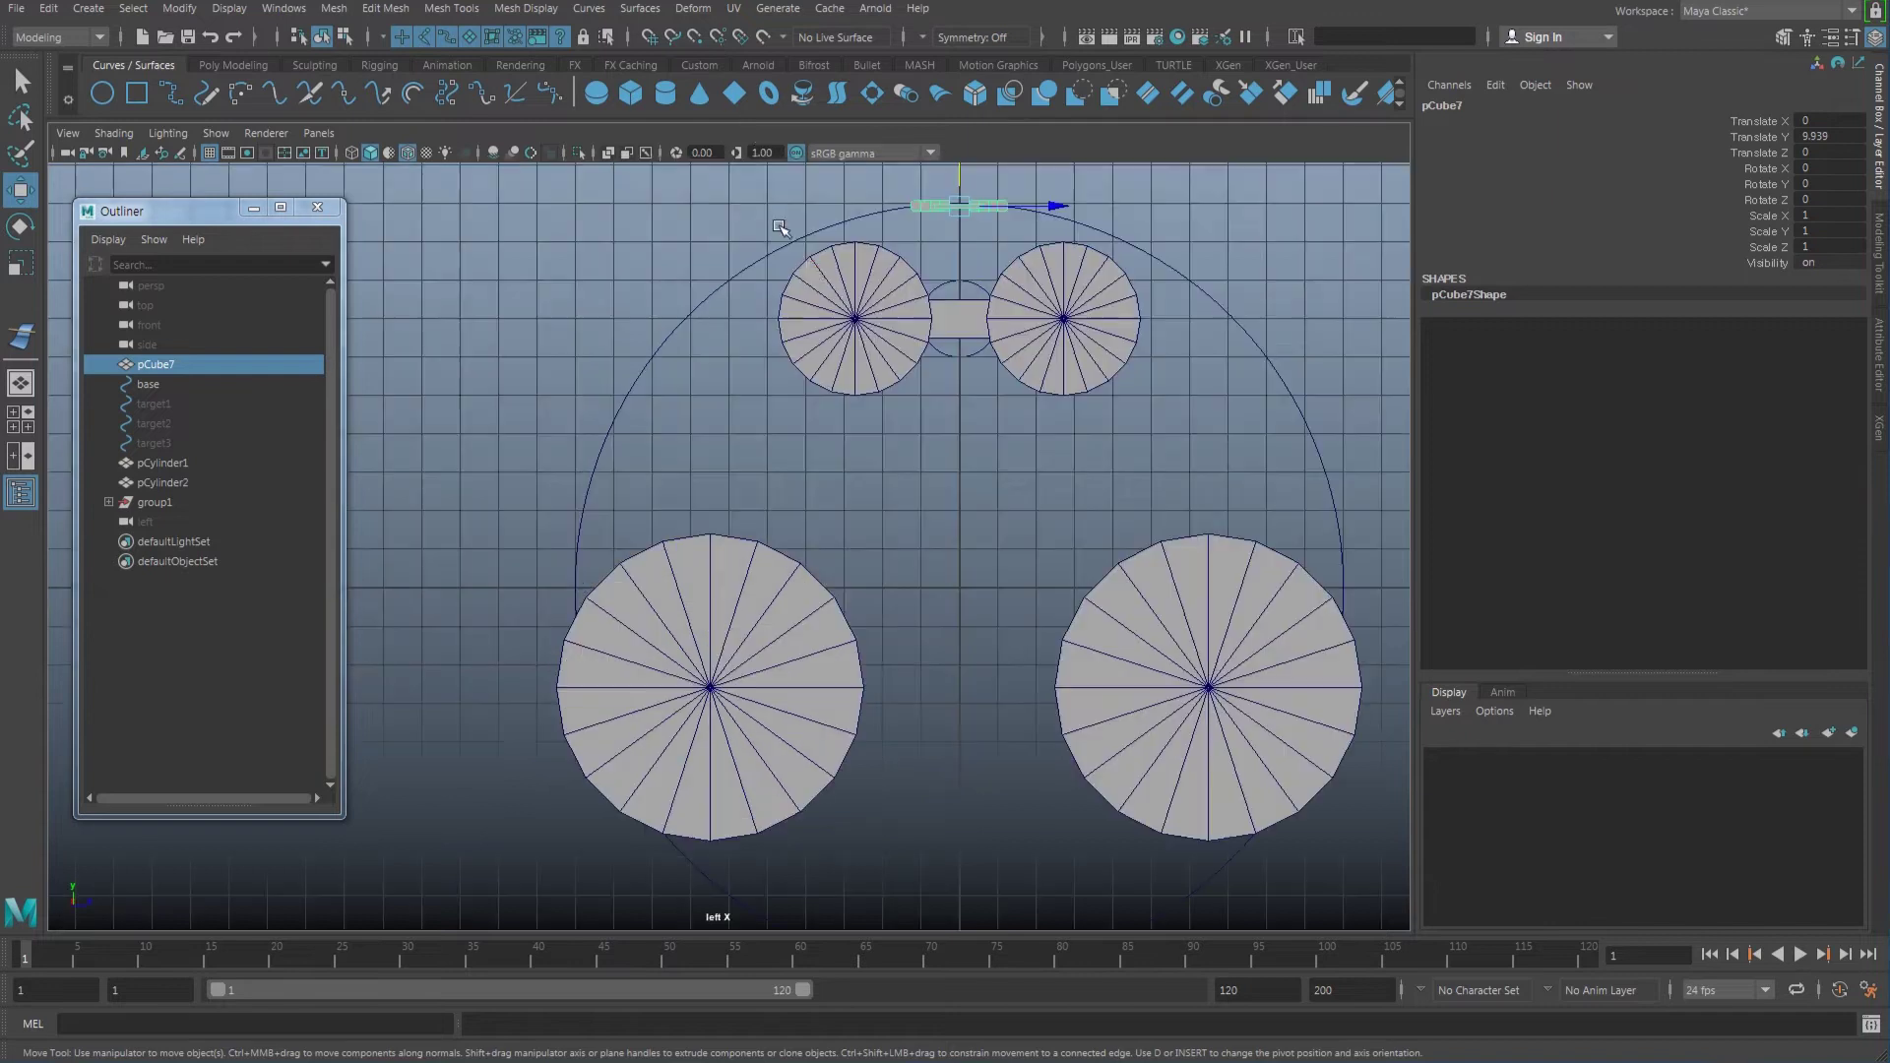
{"action": "middle_click_drag", "start_coordinate": [859, 475], "coordinate": [684, 737], "text": "alt"}
{"action": "right_click_drag", "start_coordinate": [772, 692], "coordinate": [1014, 735], "text": "alt"}
{"action": "key", "text": "4"}
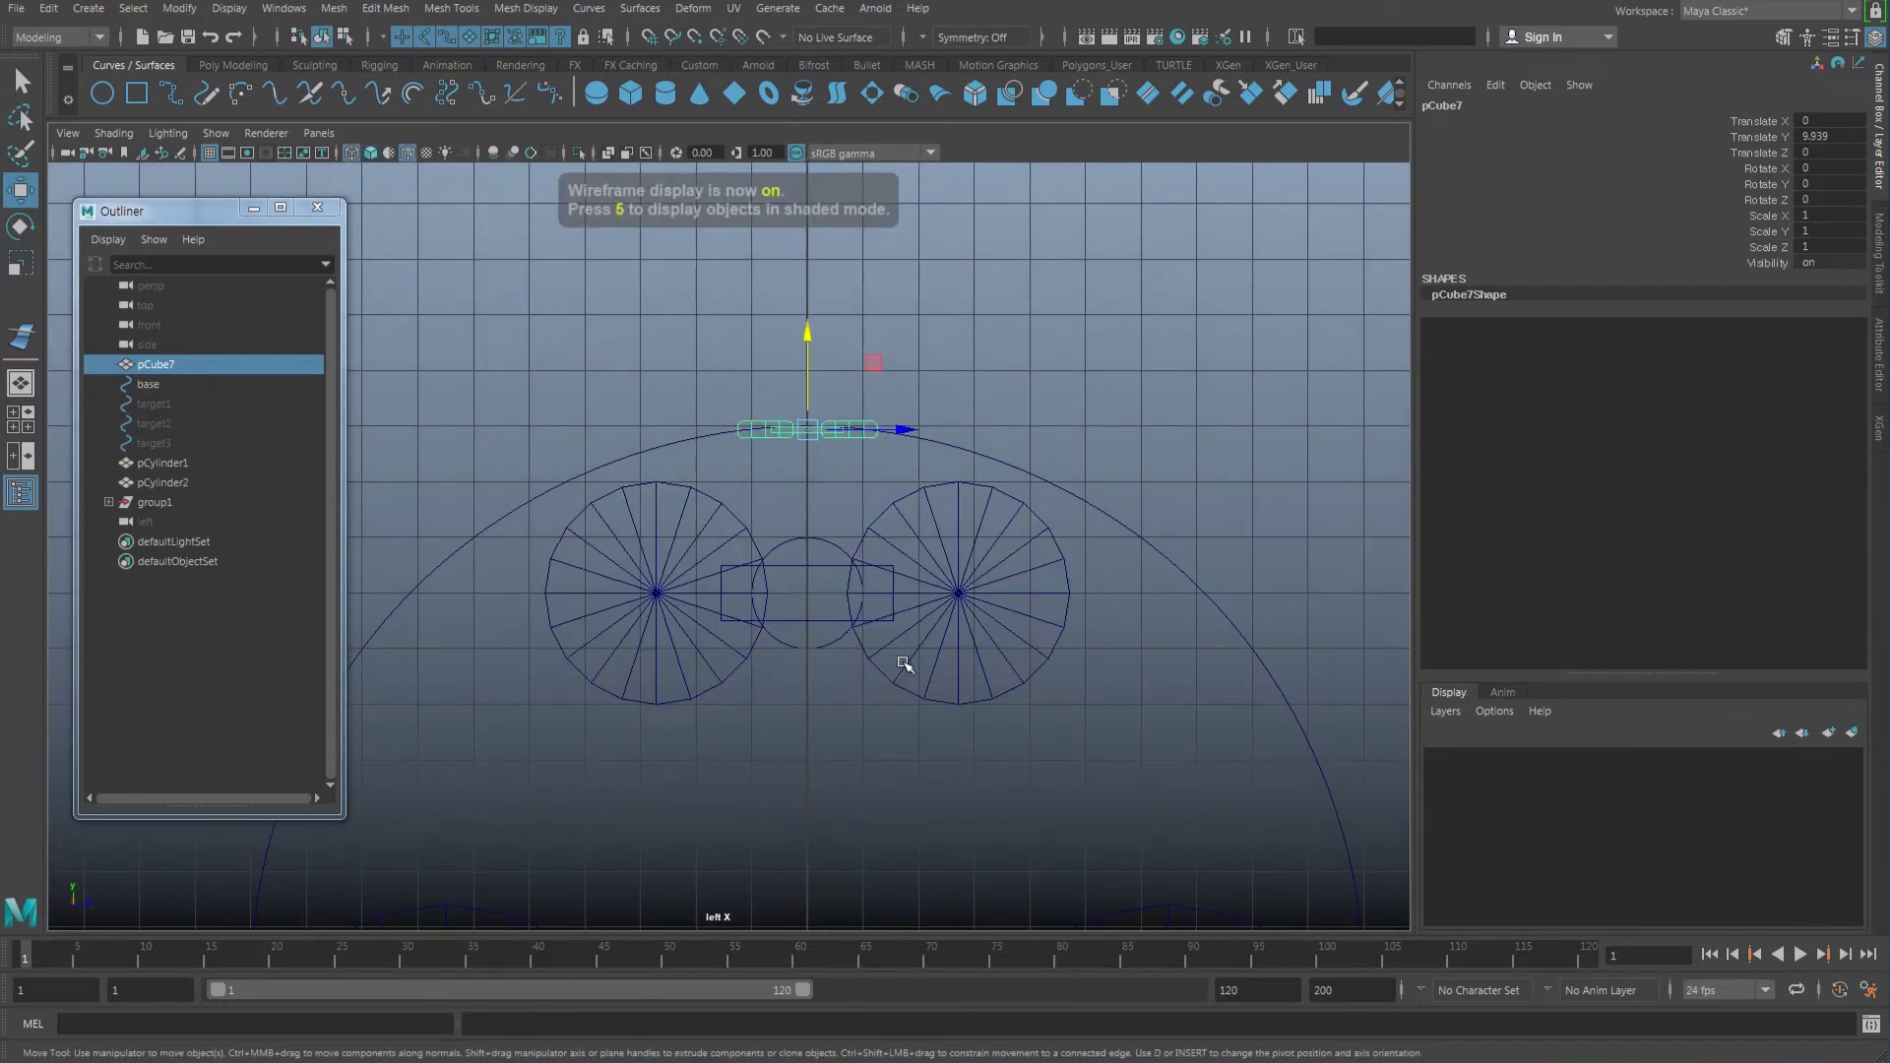
{"action": "scroll", "coordinate": [1295, 747], "scroll_direction": "up", "scroll_amount": 4}
{"action": "middle_click_drag", "start_coordinate": [1025, 515], "coordinate": [1025, 633], "text": "alt"}
{"action": "left_click_drag", "start_coordinate": [901, 312], "coordinate": [886, 304]}
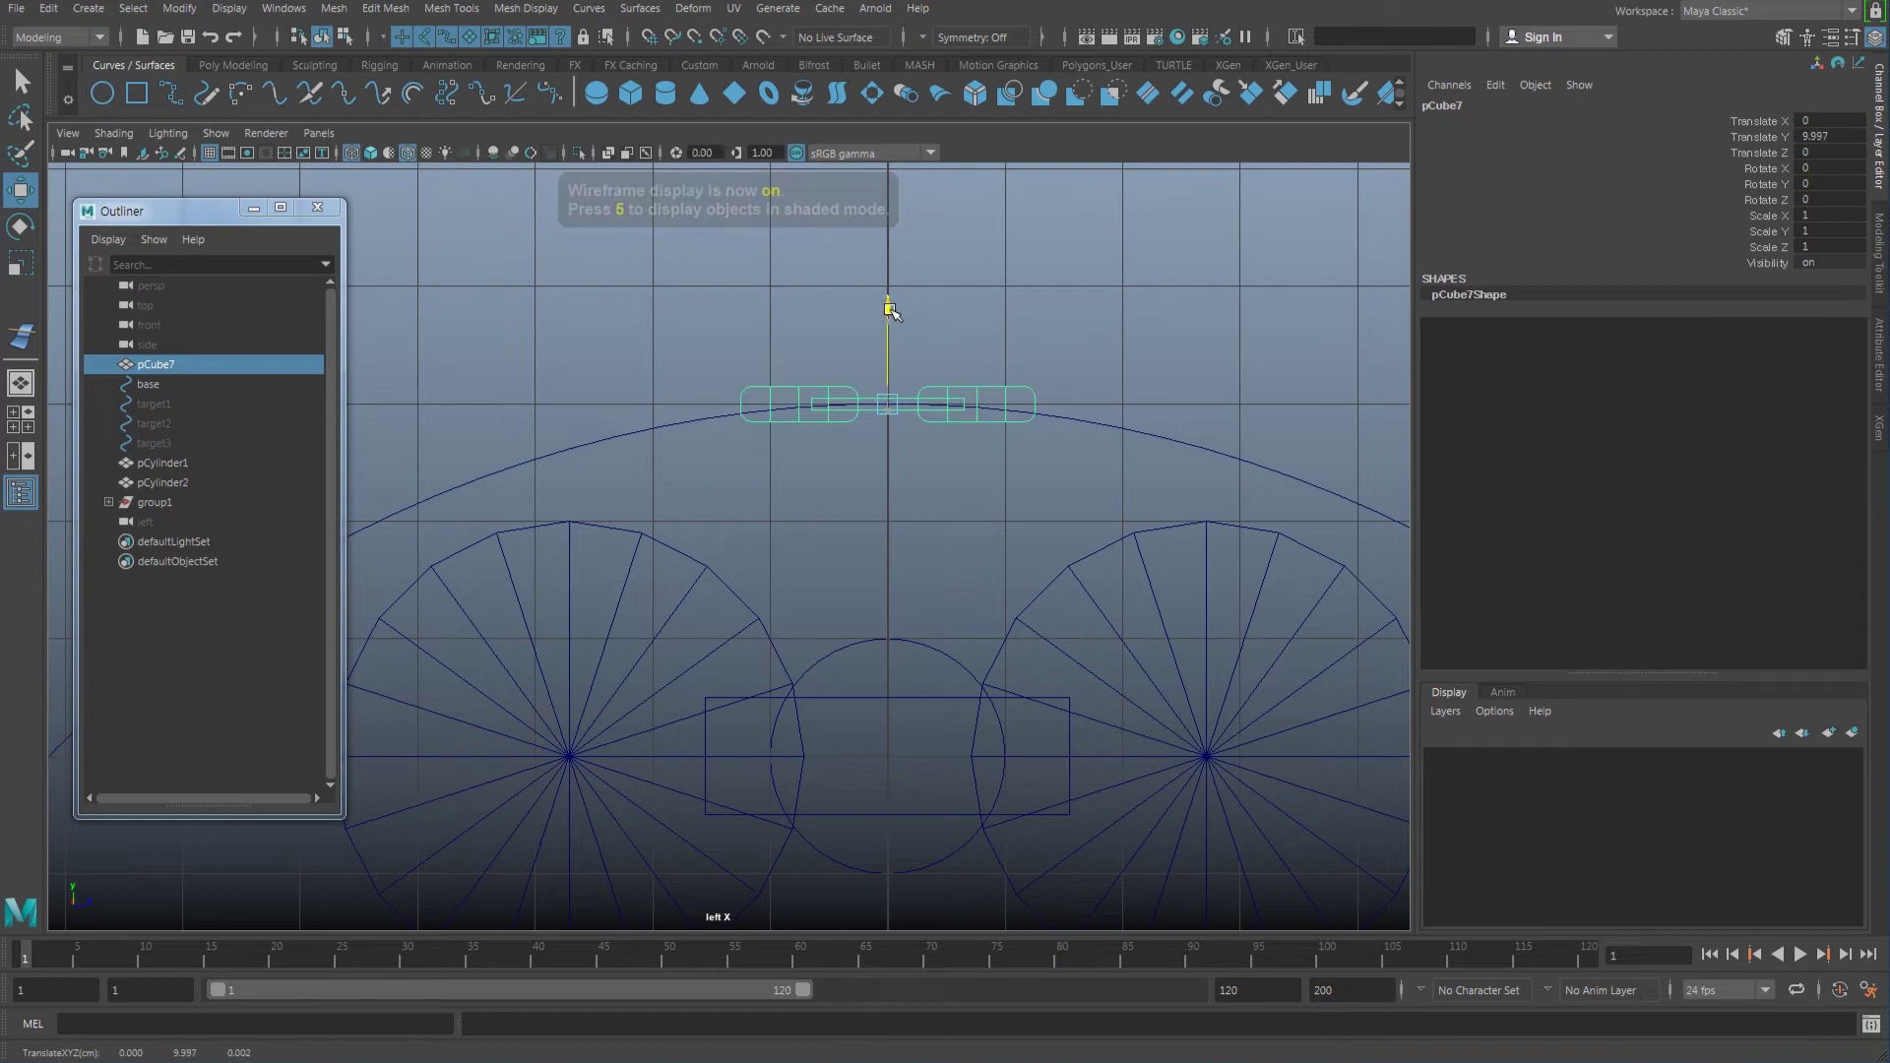
{"action": "key", "text": "space"}
{"action": "left_click", "coordinate": [934, 377]}
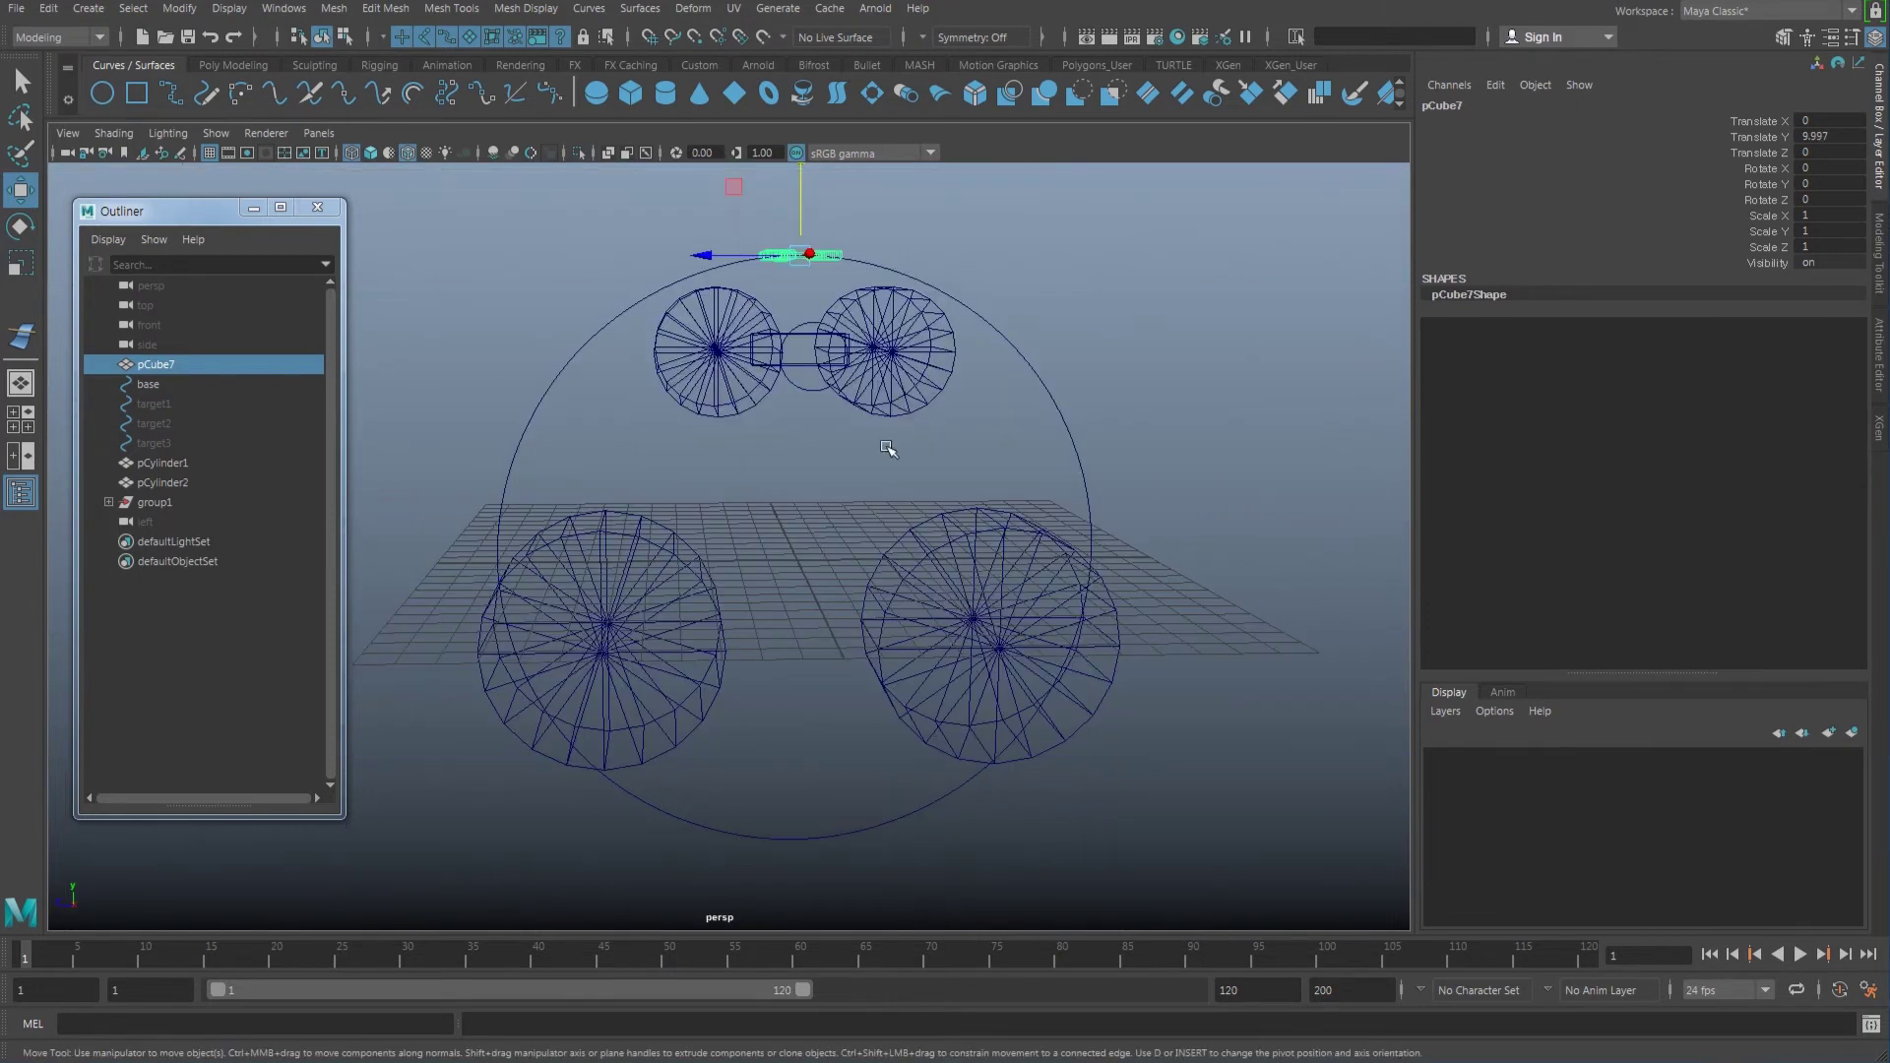
{"action": "mouse_move", "coordinate": [886, 448]}
{"action": "left_mouse_down", "text": "alt"}
{"action": "mouse_move", "coordinate": [871, 525]}
{"action": "mouse_move", "coordinate": [839, 500]}
{"action": "left_mouse_up", "text": "alt"}
{"action": "key", "text": "5"}
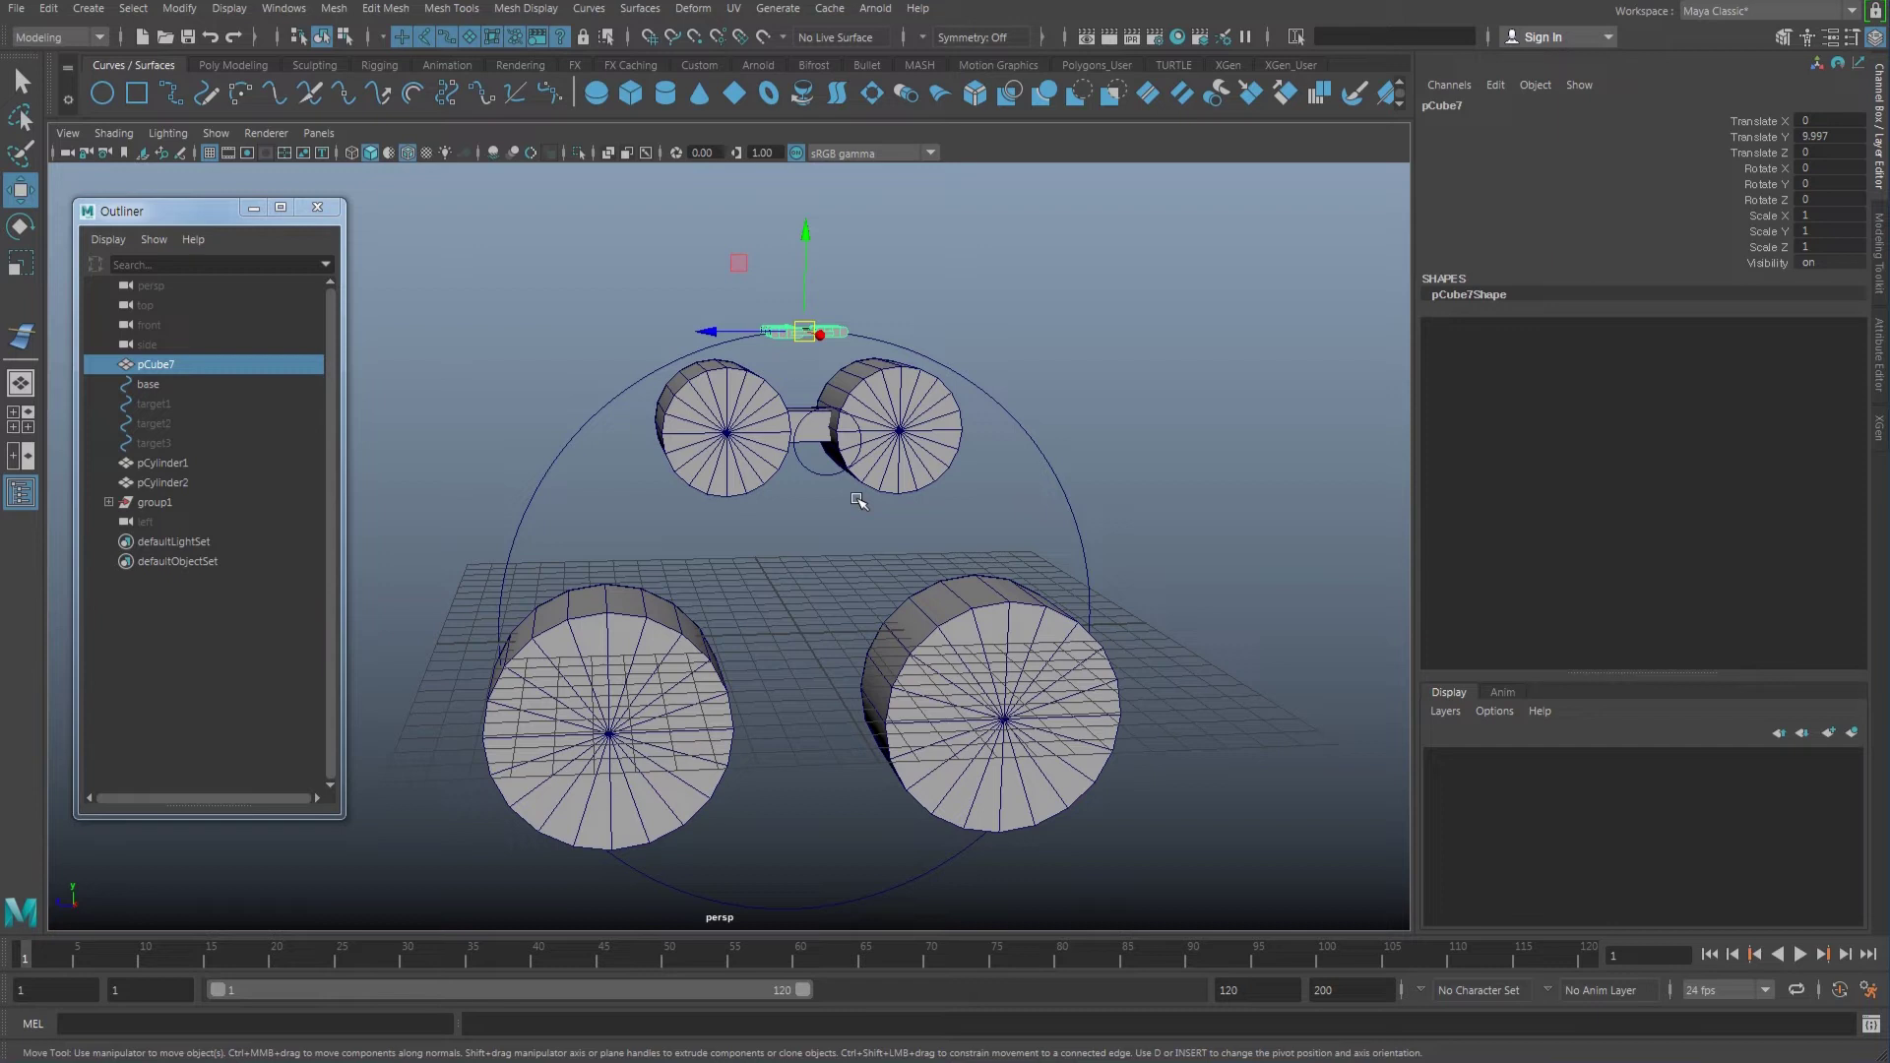
- Move the tread link's pivot to the grid origin using grid snapping
{"action": "key", "text": "d"}
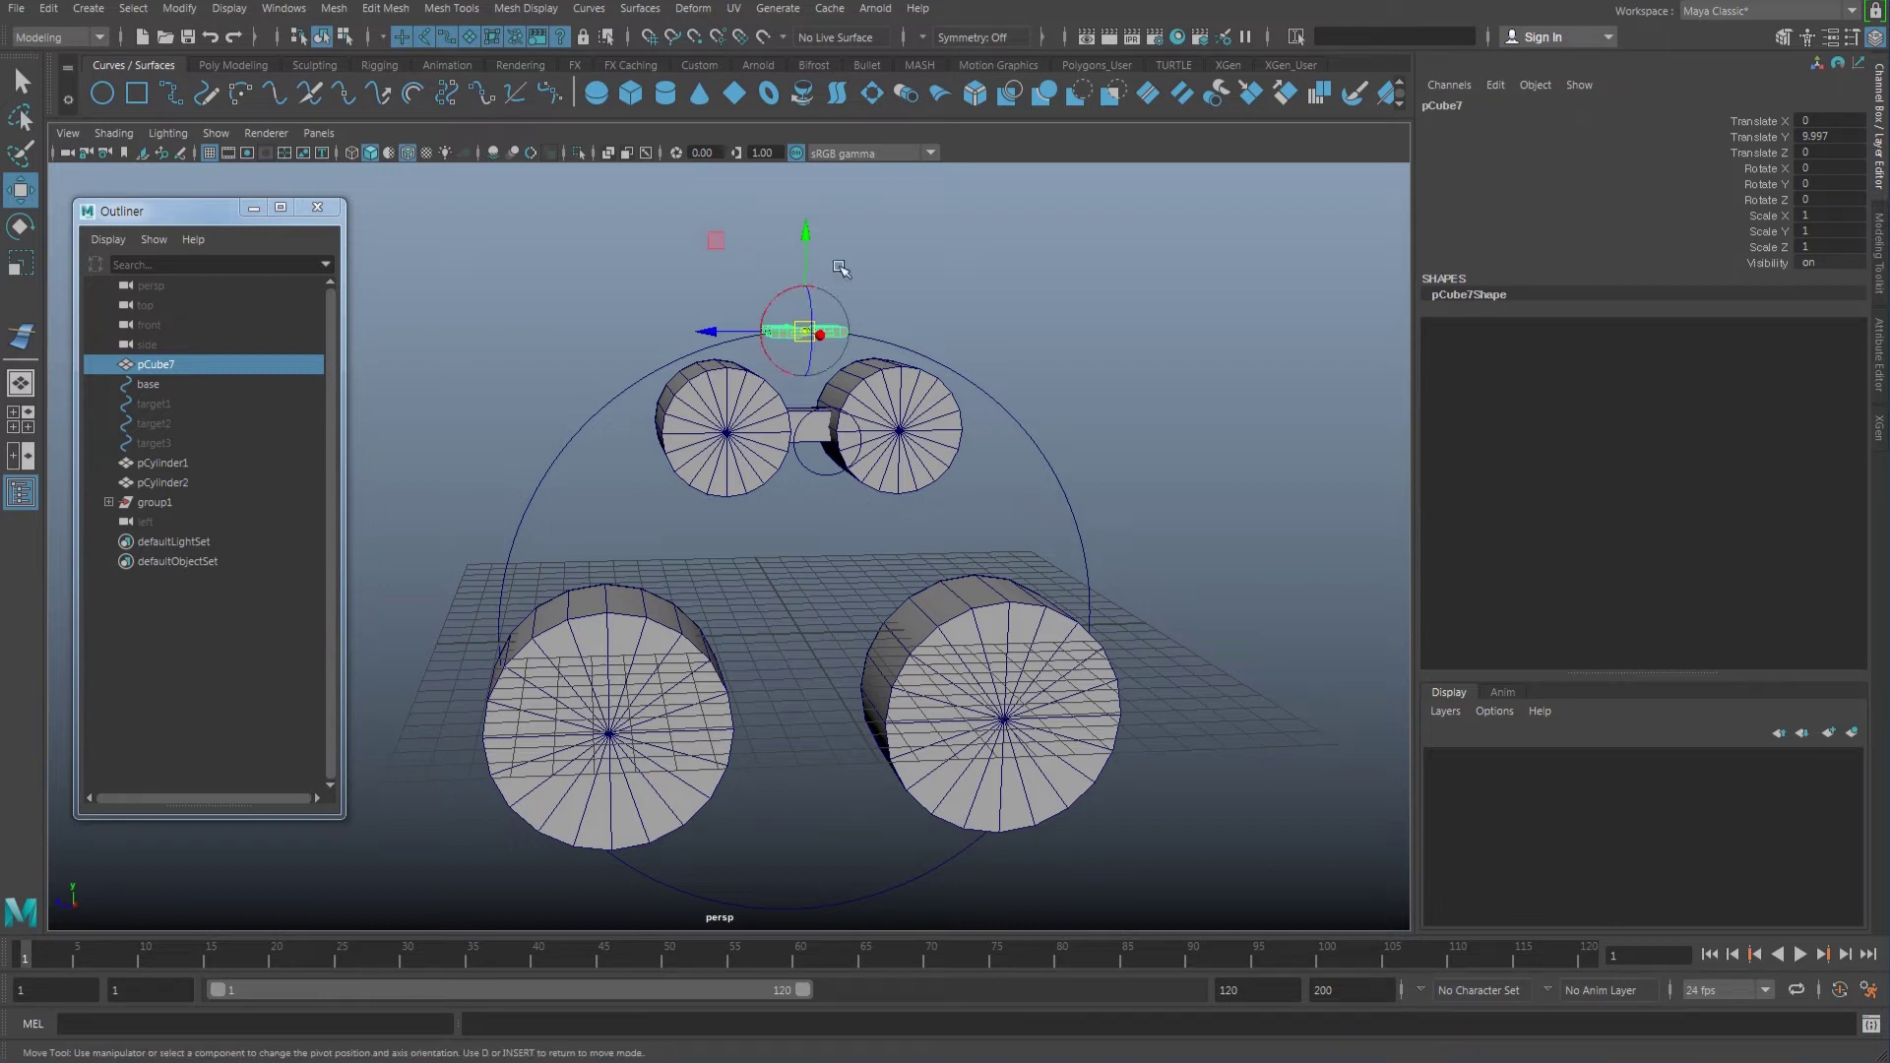
{"action": "left_click_drag", "start_coordinate": [823, 498], "coordinate": [821, 502], "text": "alt"}
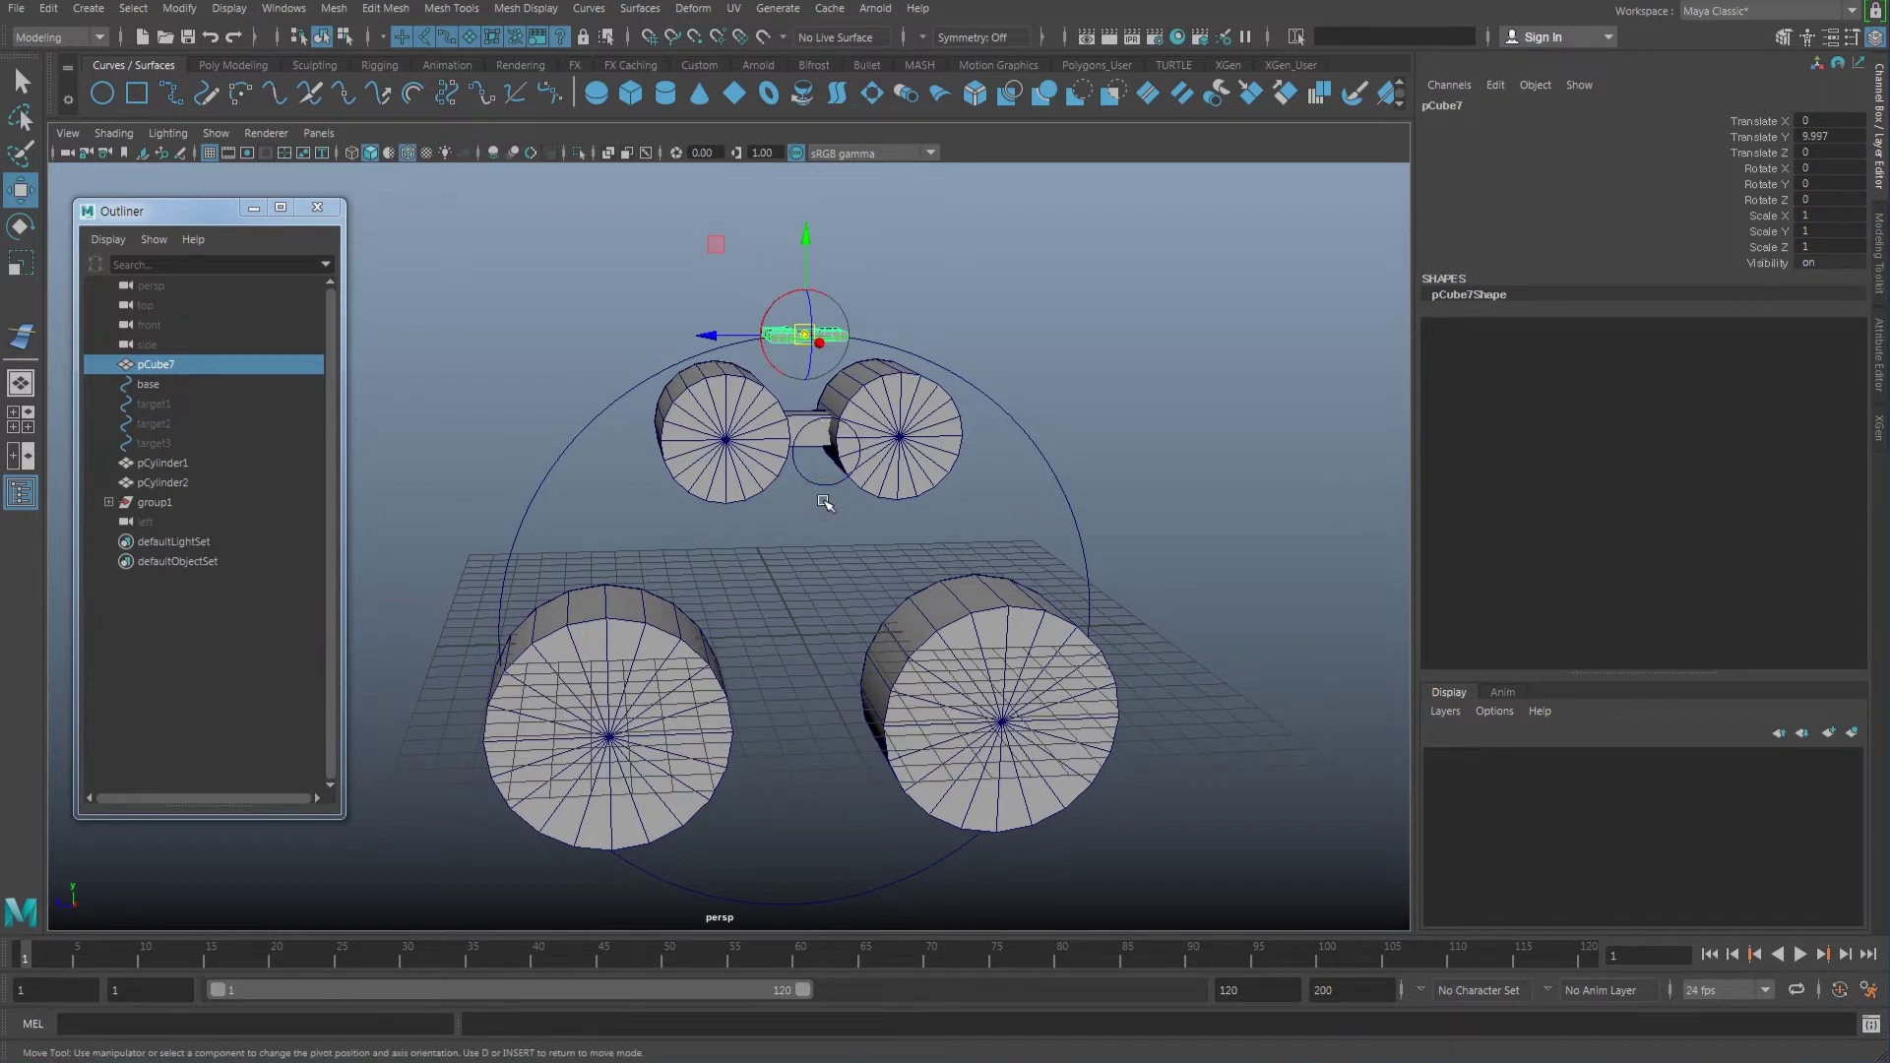
{"action": "key", "text": "x"}
{"action": "middle_click", "coordinate": [803, 633]}
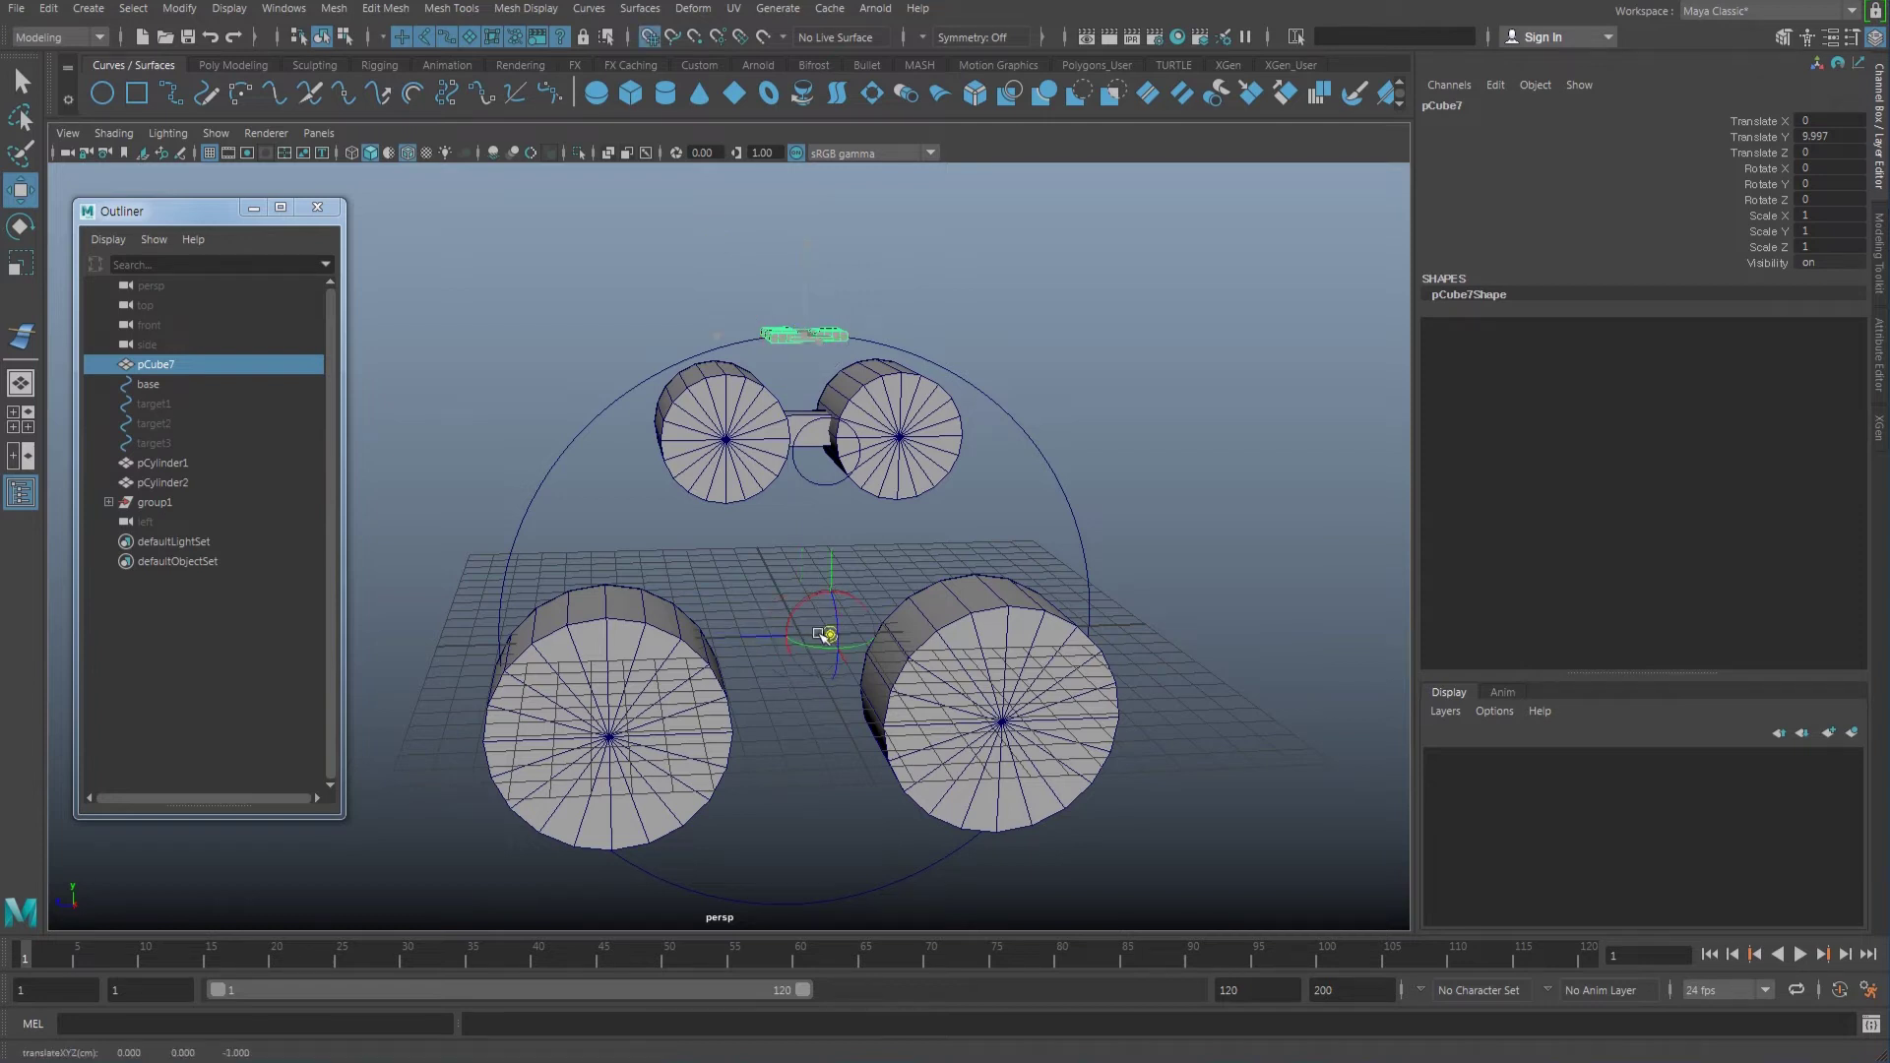
{"action": "left_click_drag", "start_coordinate": [805, 635], "coordinate": [843, 599], "text": "alt"}
- Duplicate the tread link and rotate the copy about 11.9 degrees in X so it interlocks with the original
{"action": "key", "text": "e"}
{"action": "key", "text": "w"}
{"action": "key", "text": "e"}
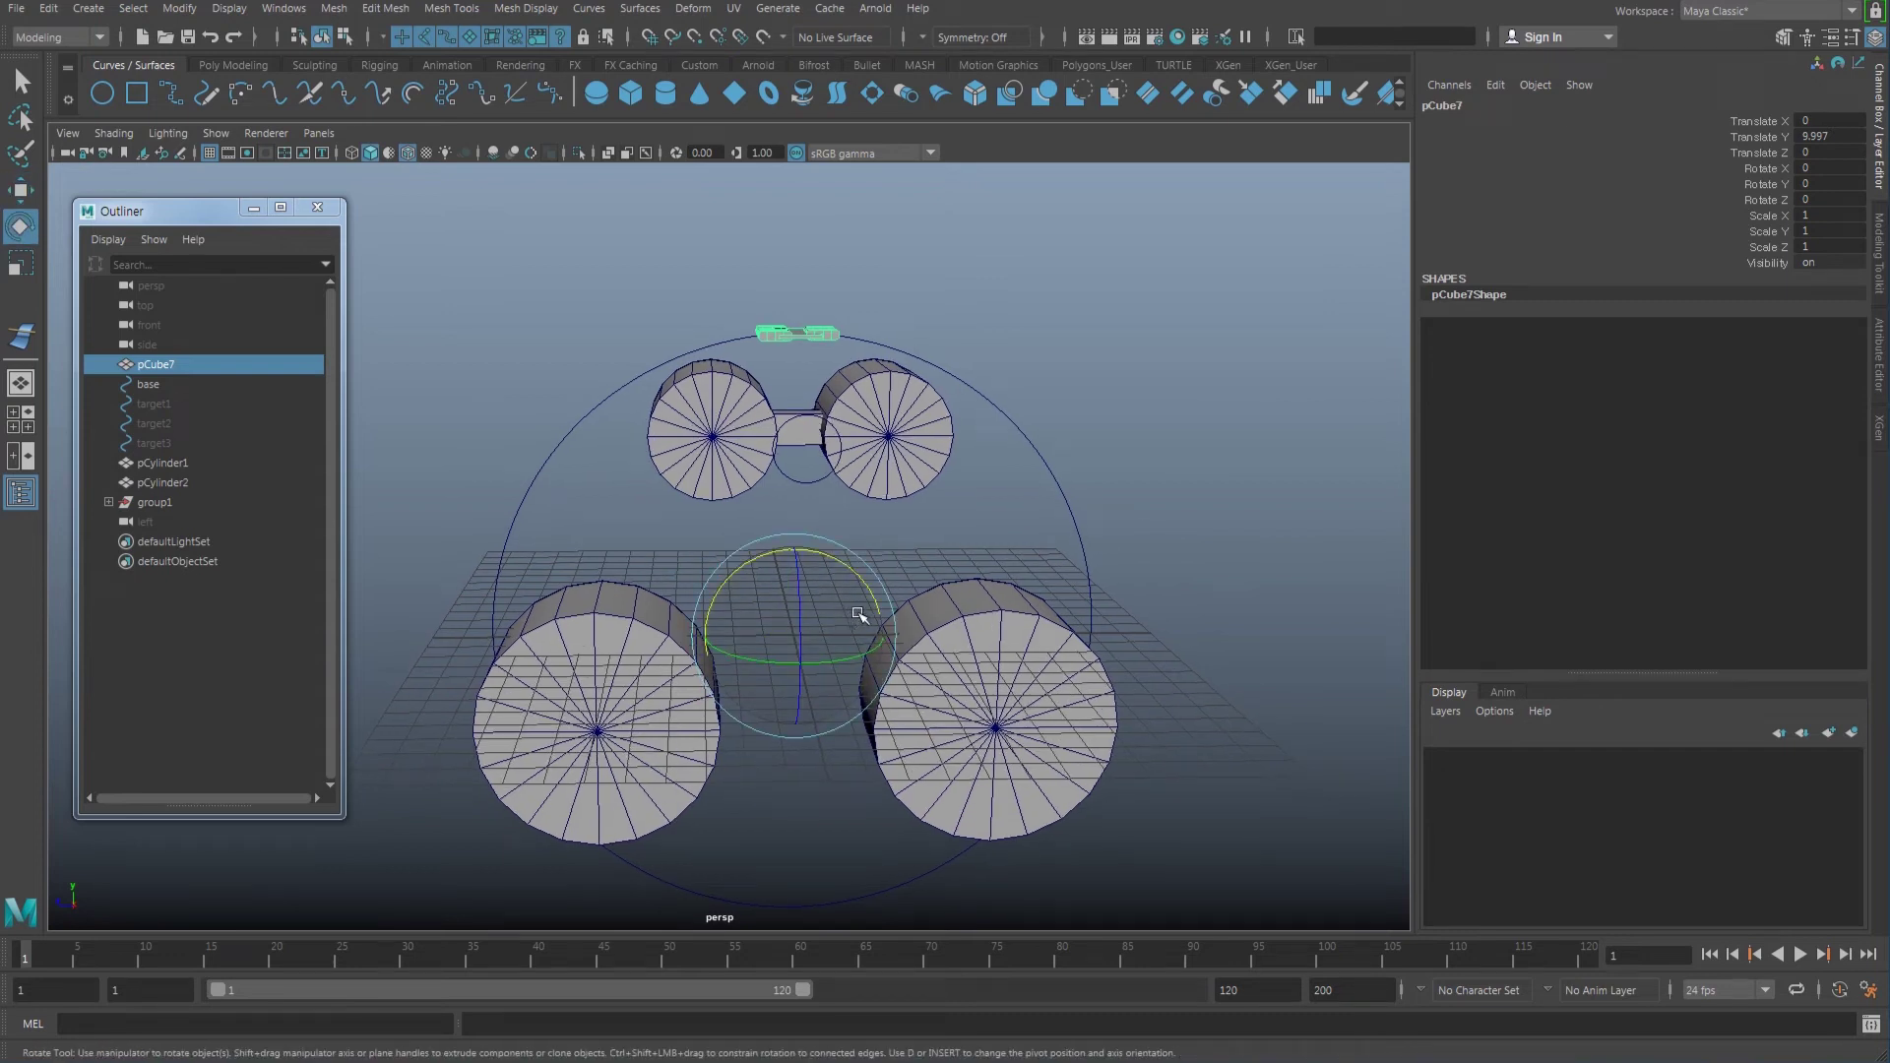
{"action": "key", "text": "ctrl+d"}
{"action": "mouse_move", "coordinate": [800, 566]}
{"action": "left_mouse_down"}
{"action": "mouse_move", "coordinate": [757, 560]}
{"action": "mouse_move", "coordinate": [797, 546]}
{"action": "left_mouse_up"}
{"action": "scroll", "coordinate": [797, 492], "scroll_direction": "up", "scroll_amount": 4}
{"action": "middle_click_drag", "start_coordinate": [796, 449], "coordinate": [802, 550], "text": "alt"}
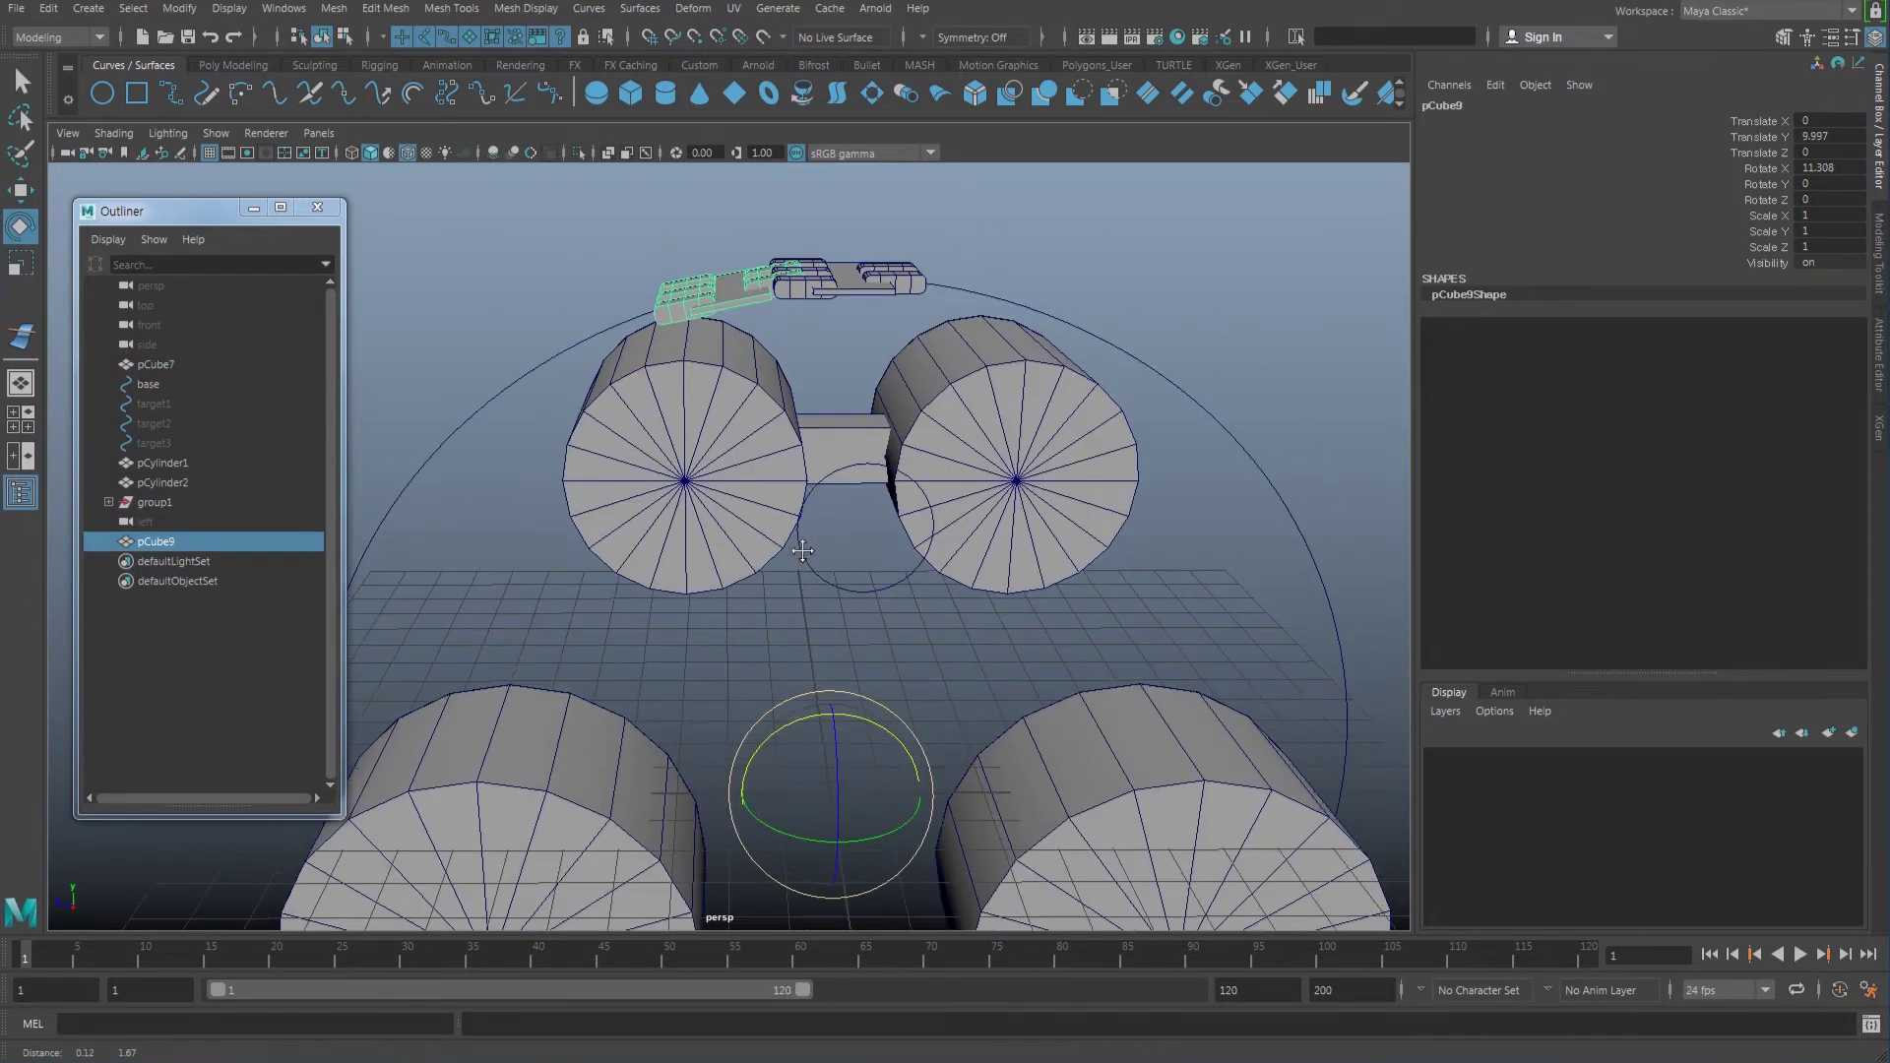
{"action": "left_click_drag", "start_coordinate": [802, 552], "coordinate": [818, 623], "text": "alt"}
{"action": "left_click_drag", "start_coordinate": [802, 742], "coordinate": [801, 737]}
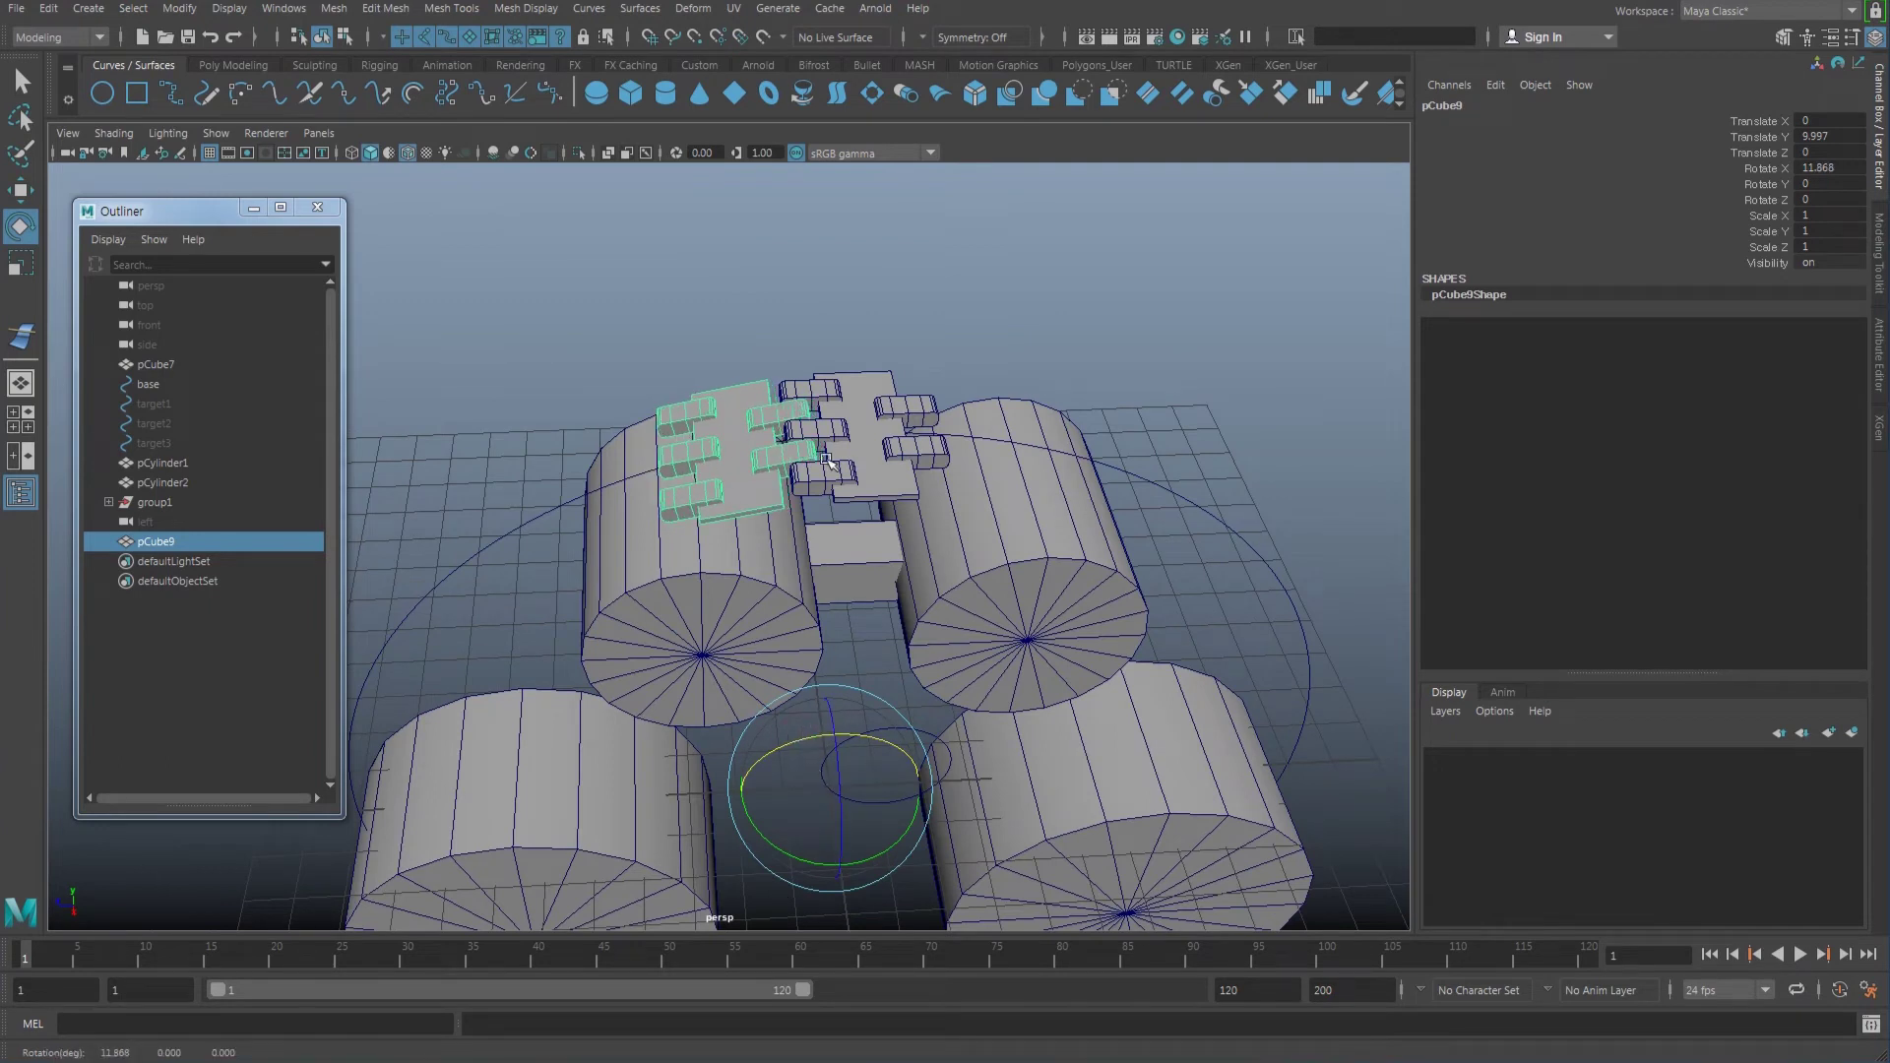
- Set the duplicated tread link's Rotate X to 12
{"action": "left_click_drag", "start_coordinate": [818, 468], "coordinate": [945, 455], "text": "alt"}
{"action": "double_click", "coordinate": [1847, 173]}
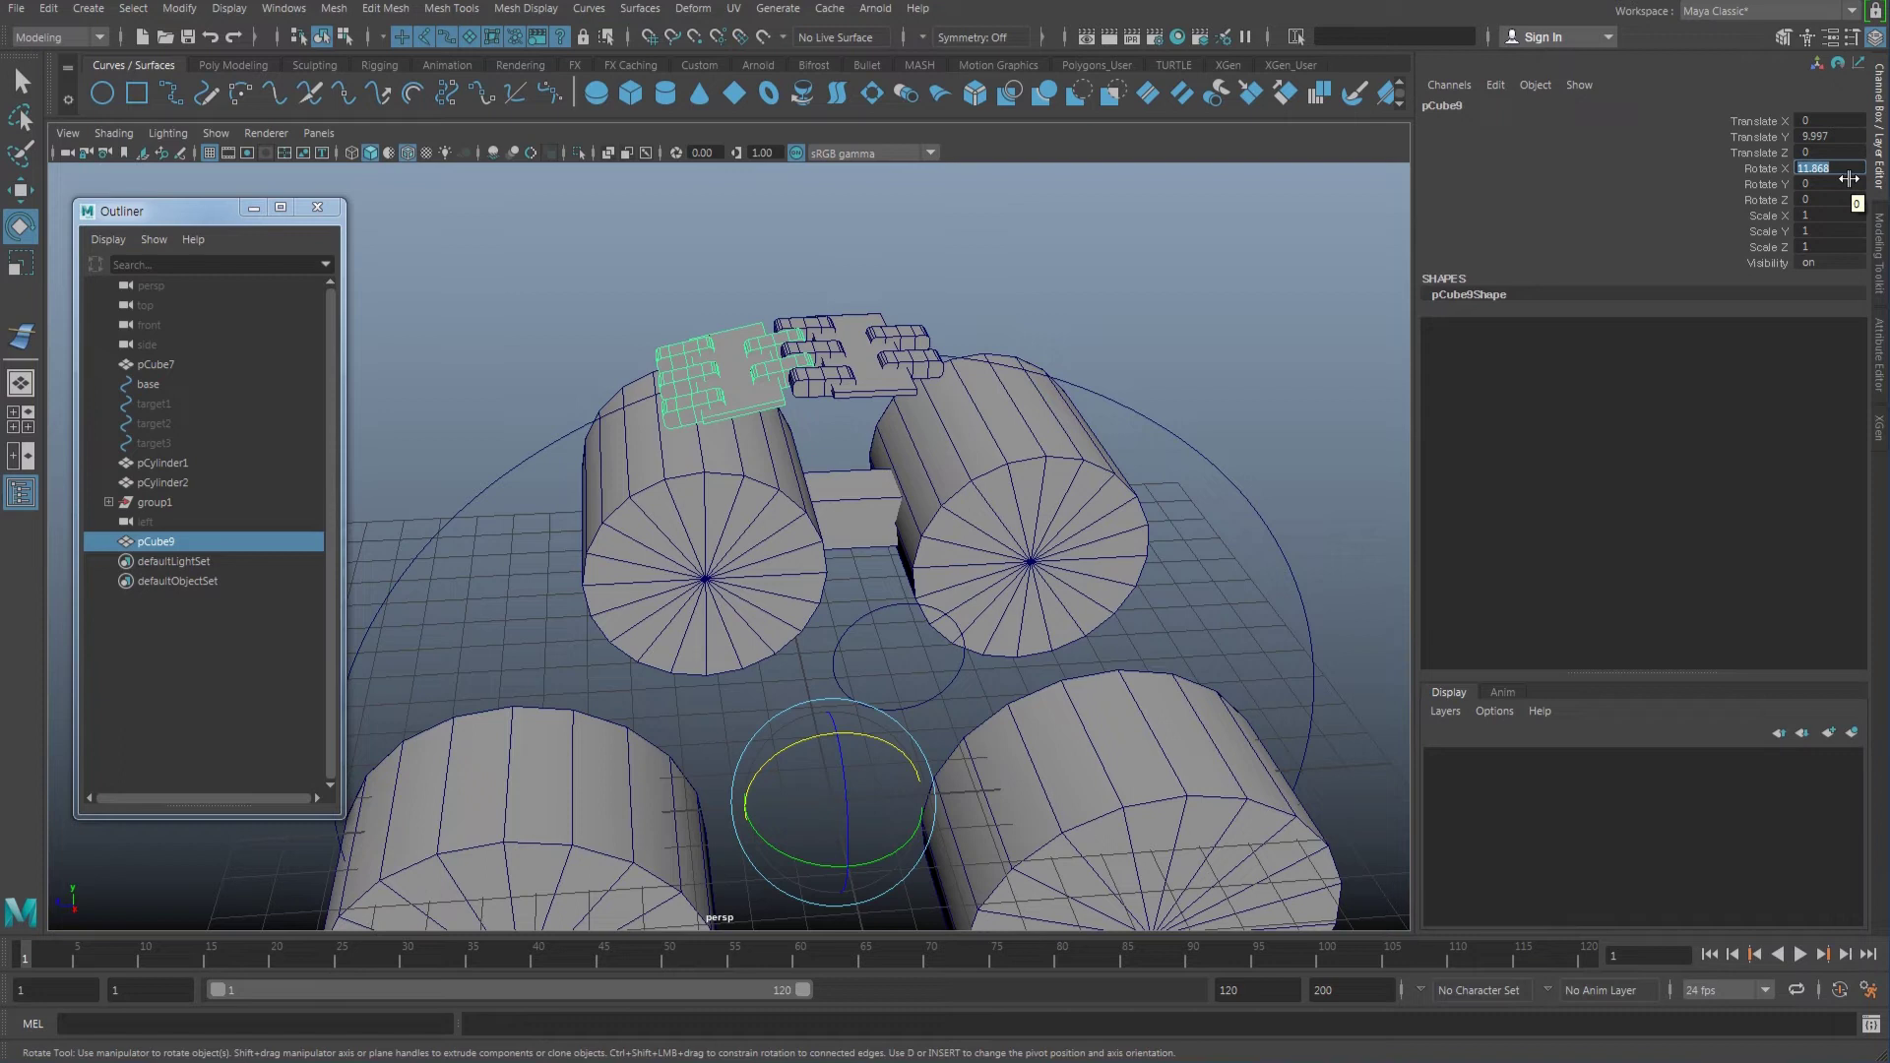
{"action": "type", "text": "12"}
{"action": "left_click", "coordinate": [1760, 169]}
- Duplicate the rotated tread link with its transform 28 times, at 12-degree increments, to close the ring of links around the base curve
{"action": "right_click_drag", "start_coordinate": [1210, 531], "coordinate": [1081, 576], "text": "alt"}
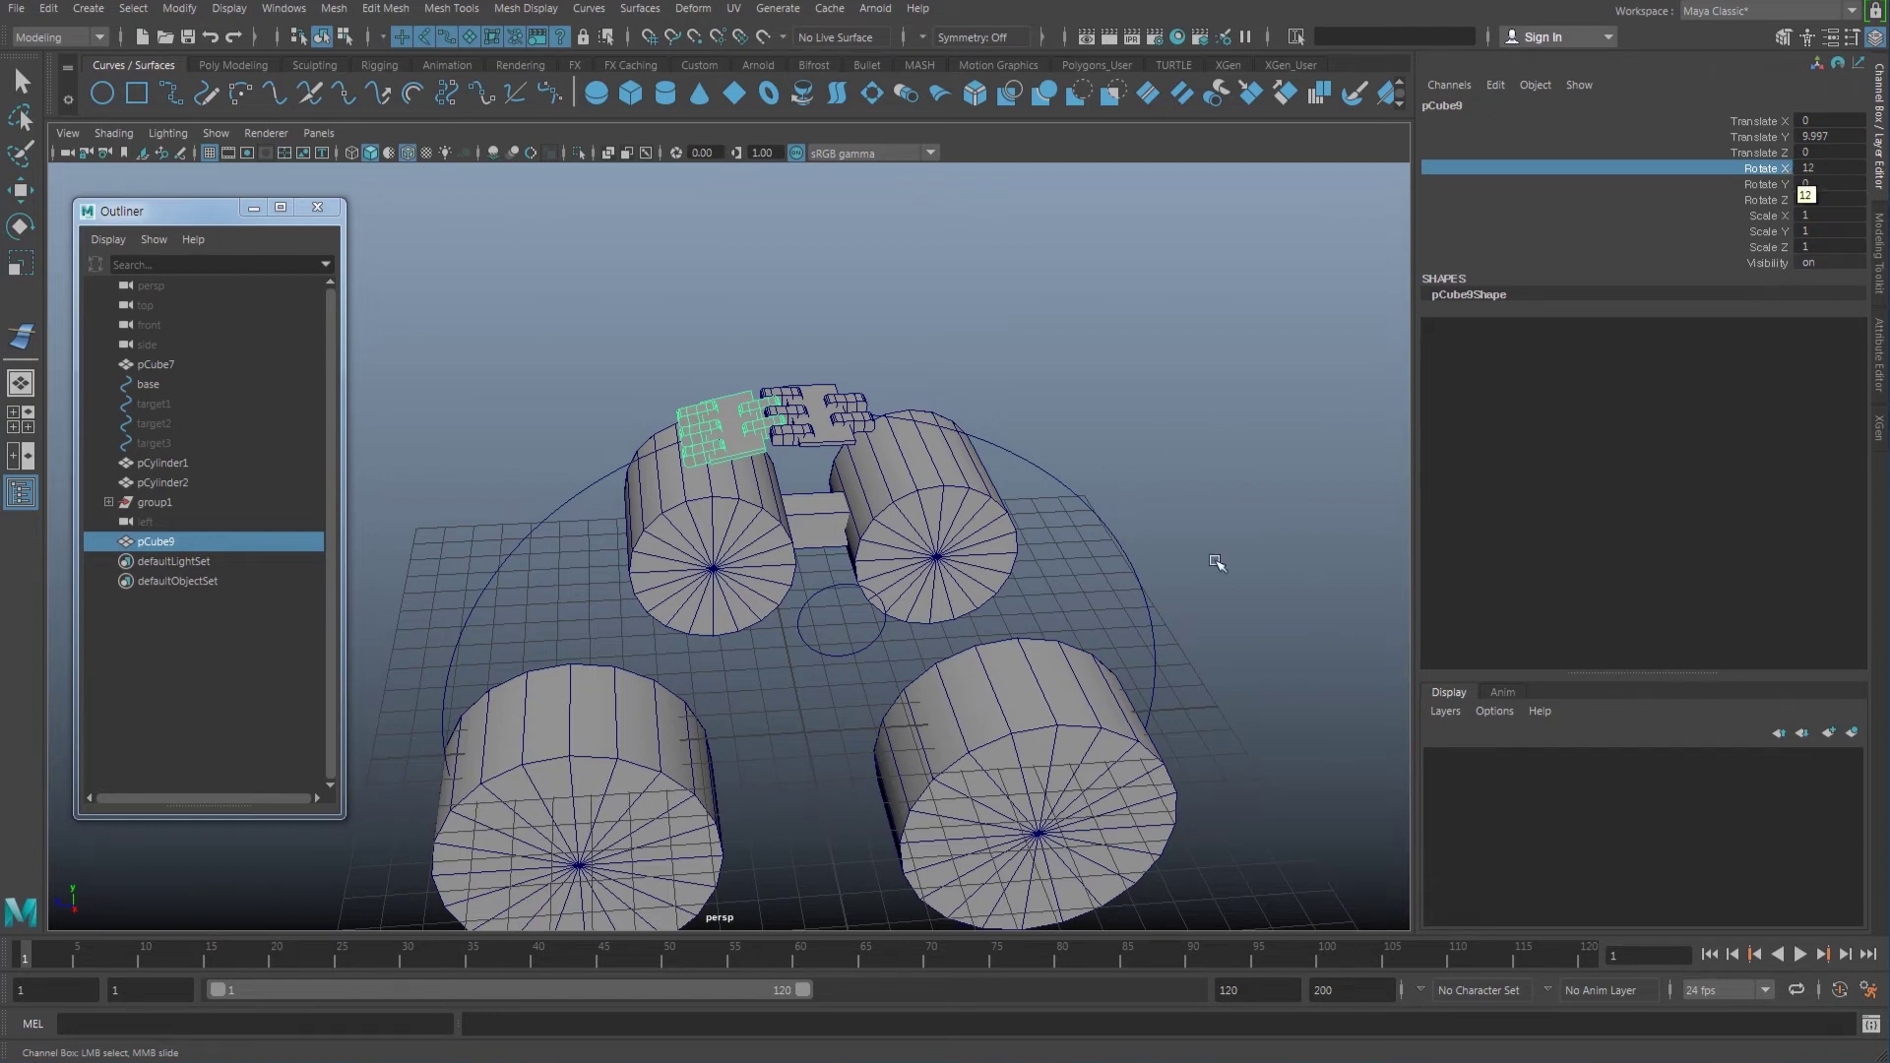
{"action": "left_click_drag", "start_coordinate": [1217, 562], "coordinate": [852, 449], "text": "alt"}
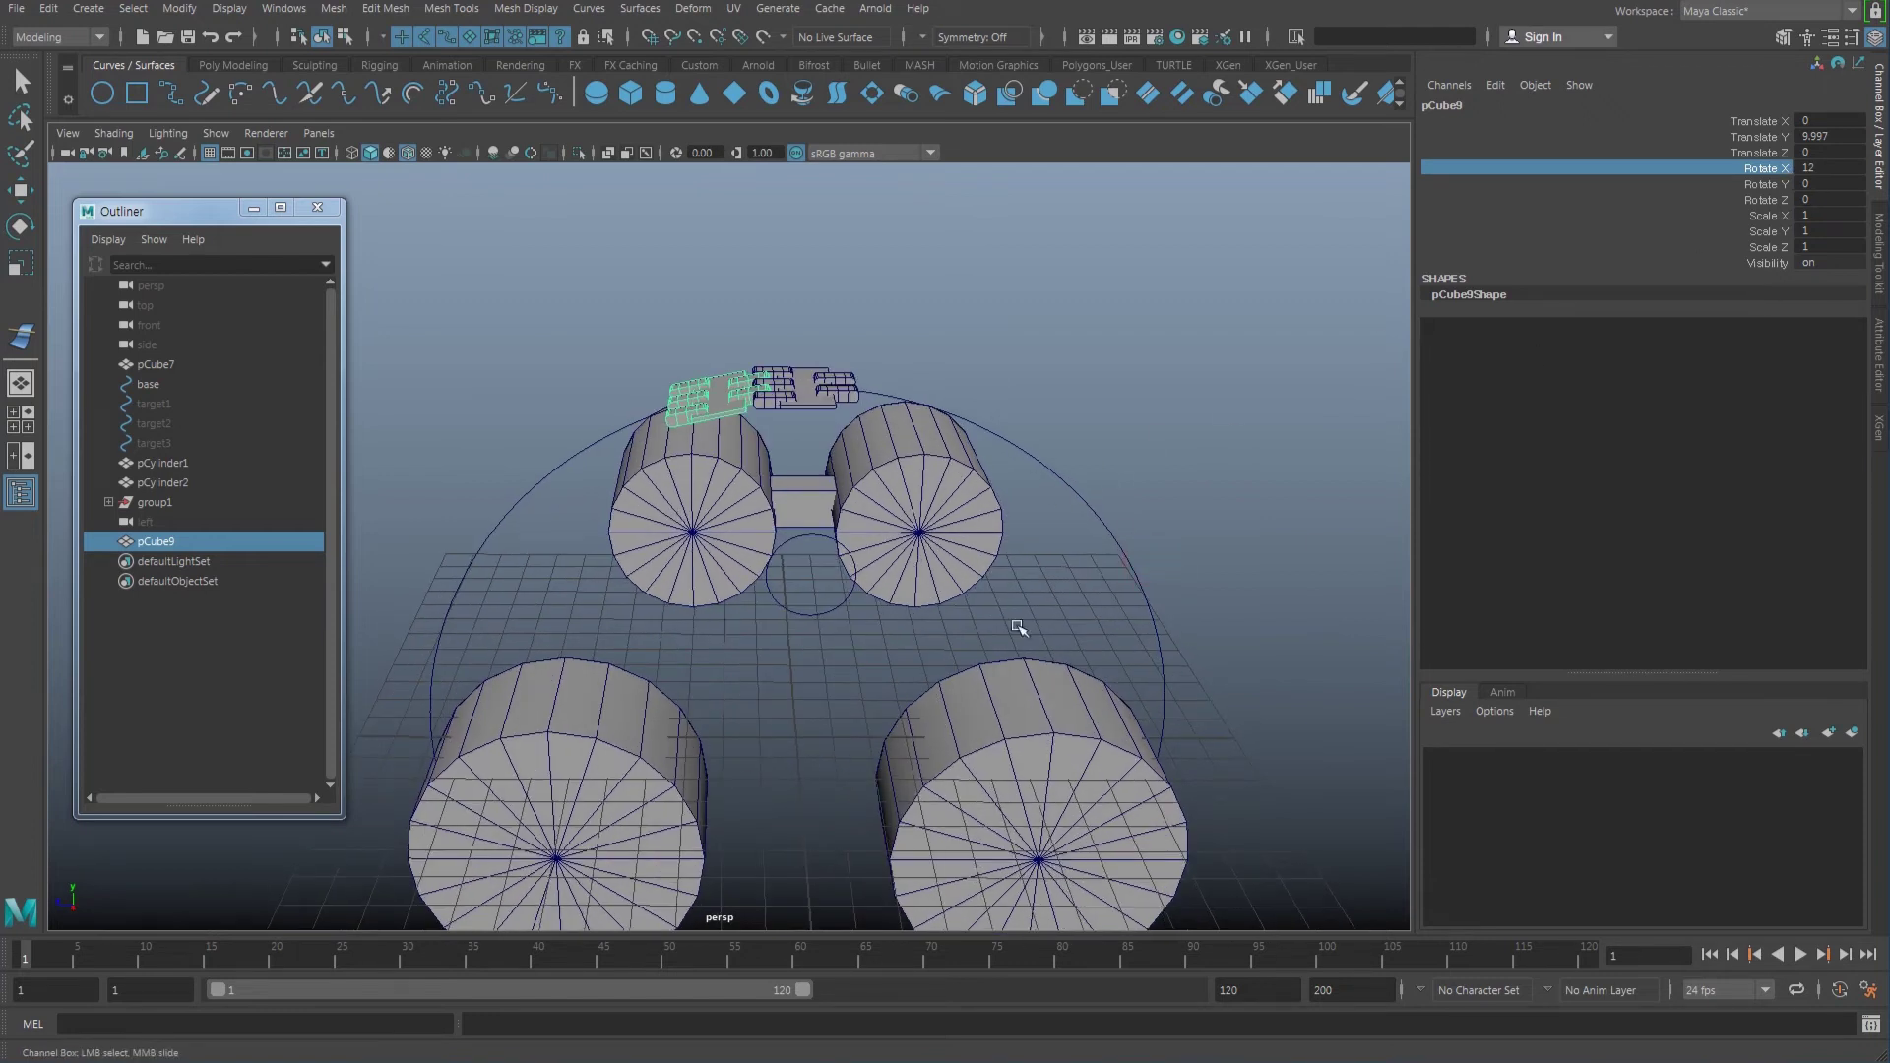
{"action": "middle_click_drag", "start_coordinate": [1088, 642], "coordinate": [1089, 607], "text": "alt"}
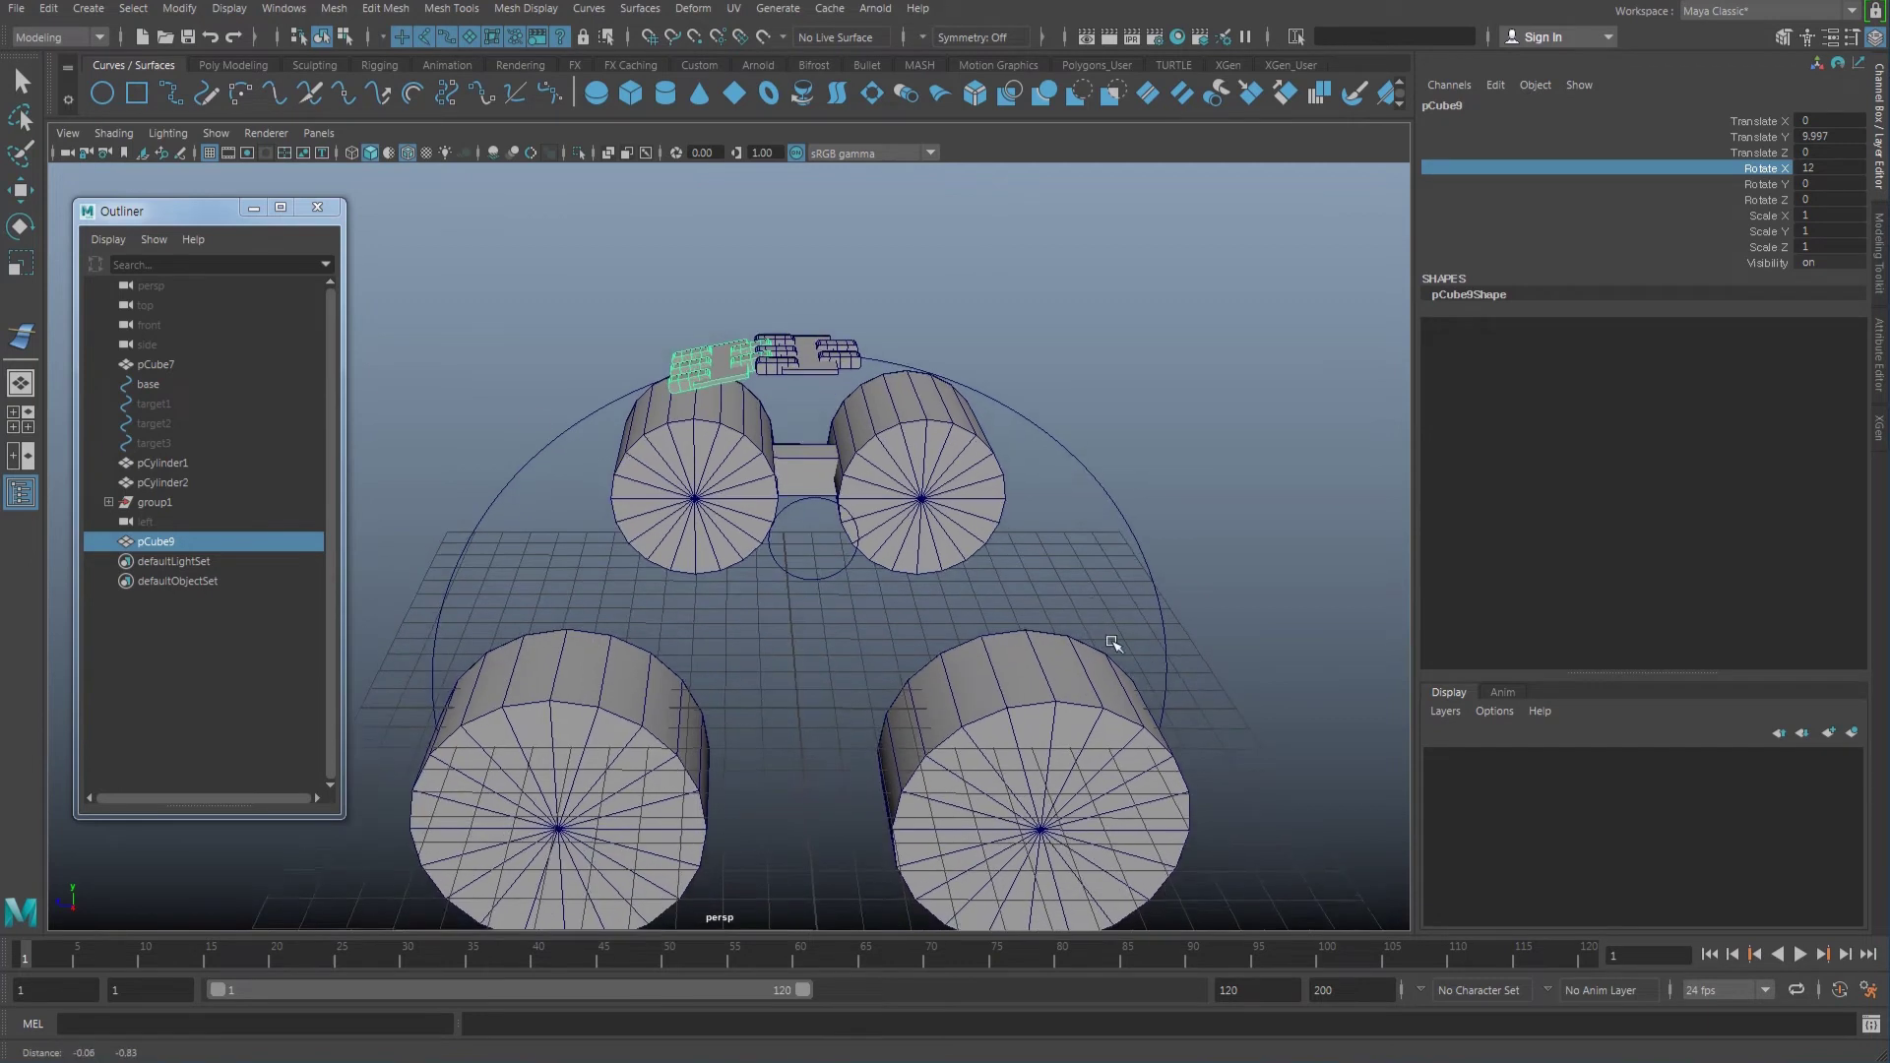
{"action": "right_click_drag", "start_coordinate": [1114, 657], "coordinate": [962, 683], "text": "alt"}
{"action": "key", "text": "w"}
{"action": "left_click_drag", "start_coordinate": [900, 687], "coordinate": [875, 642], "text": "alt"}
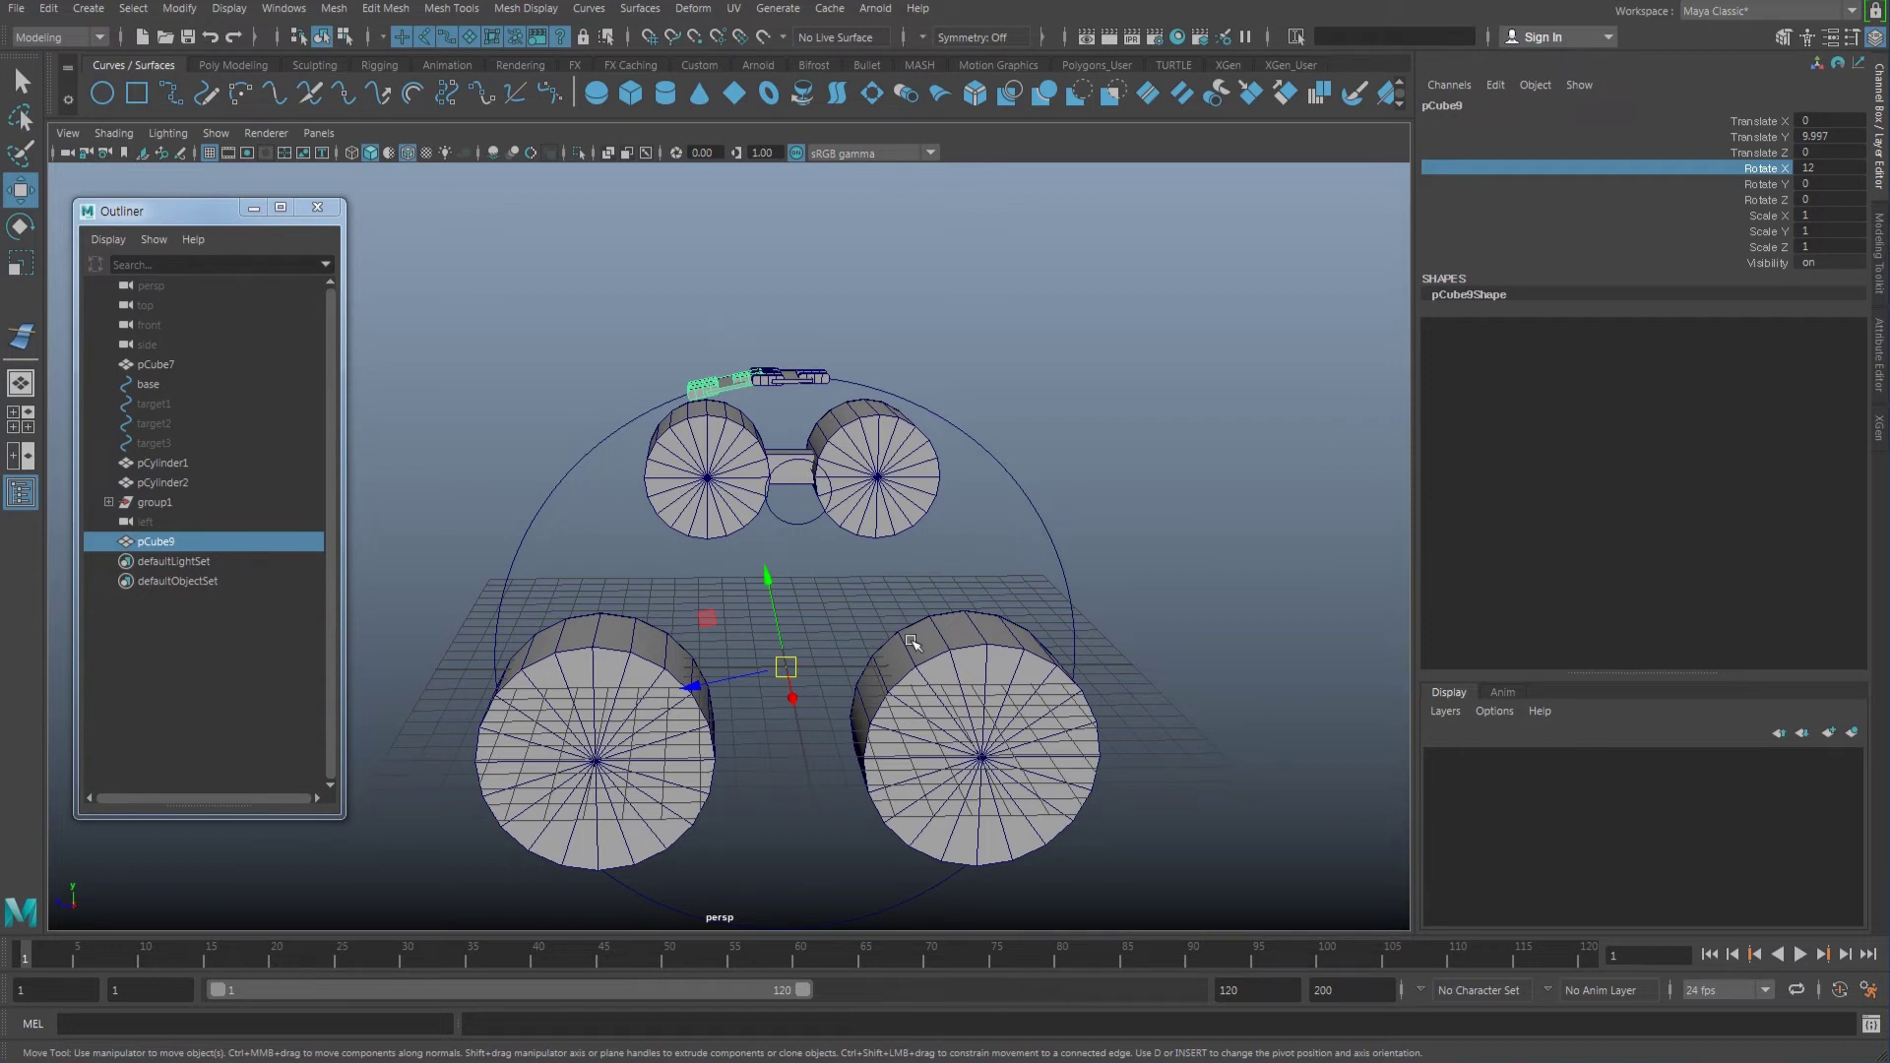
{"action": "key", "text": "shift+d"}
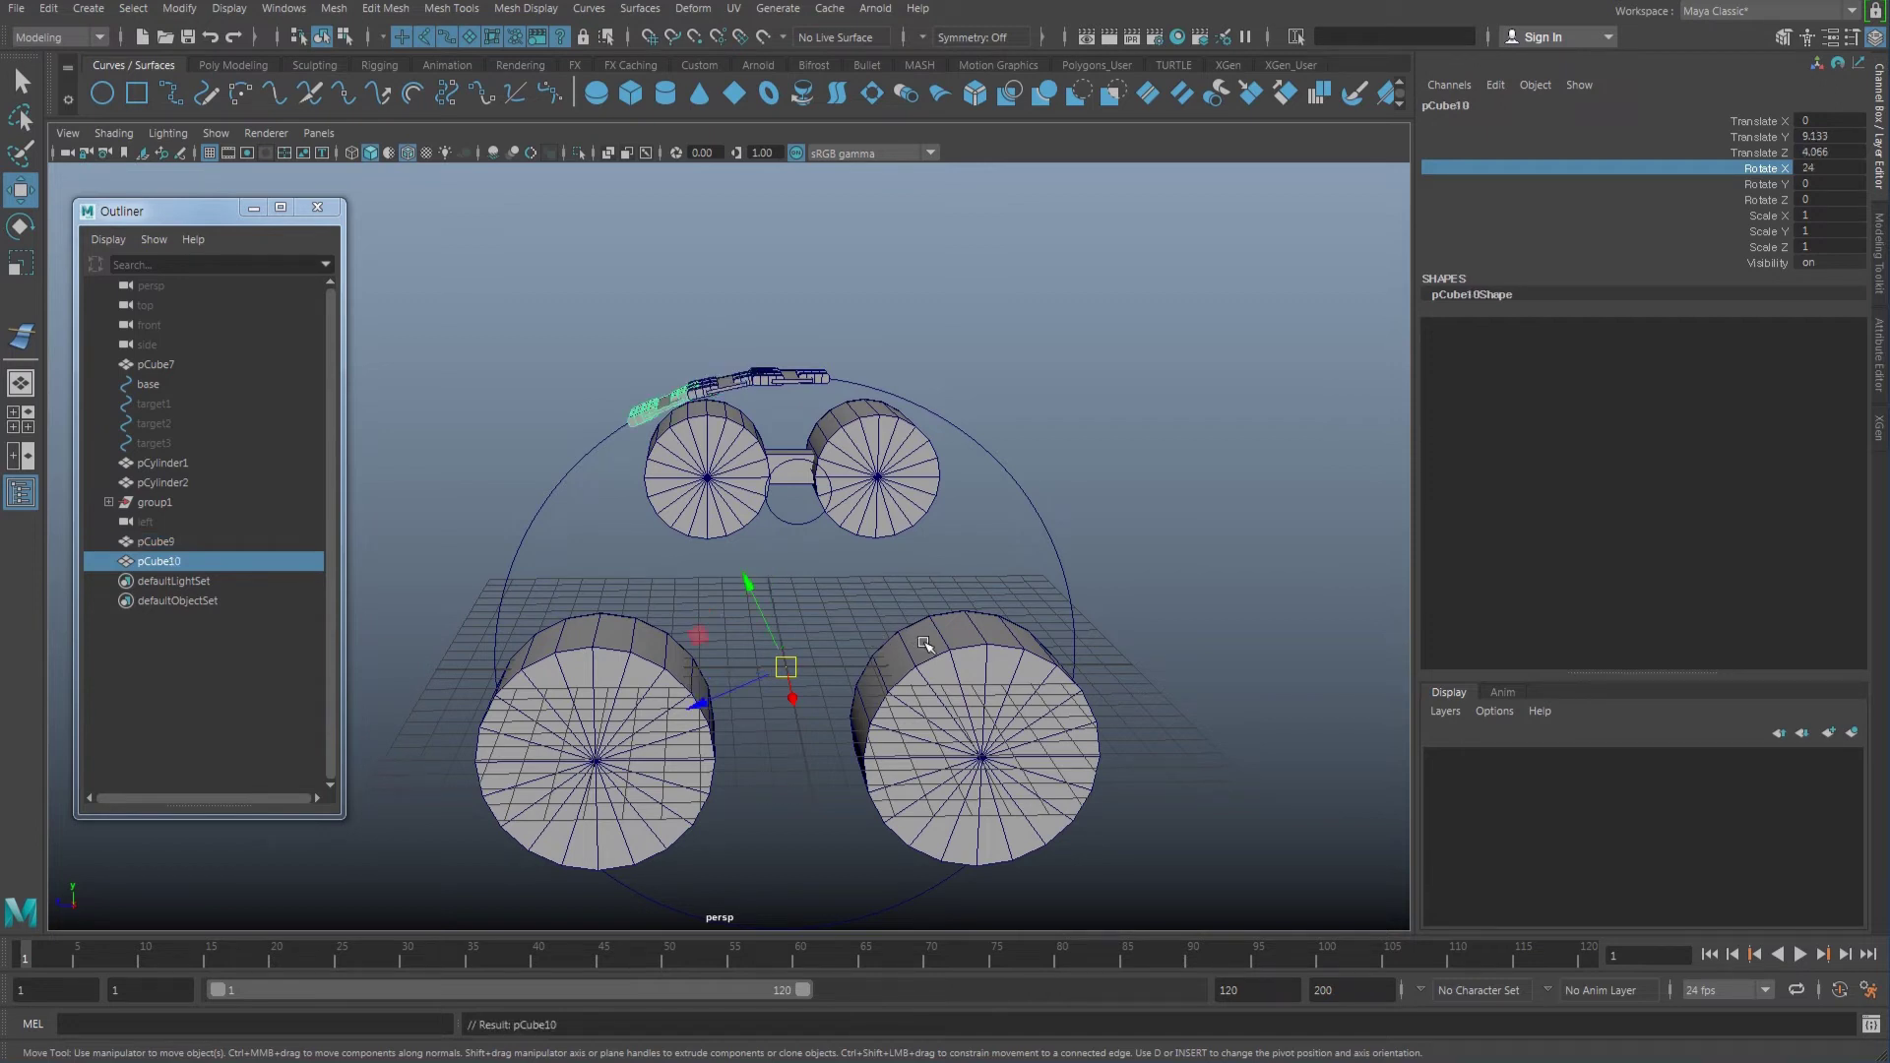
{"action": "key", "text": "shift+d"}
{"action": "key", "text": "shift+d"}
{"action": "key", "text": "shift+d"}
{"action": "key", "text": "shift+d"}
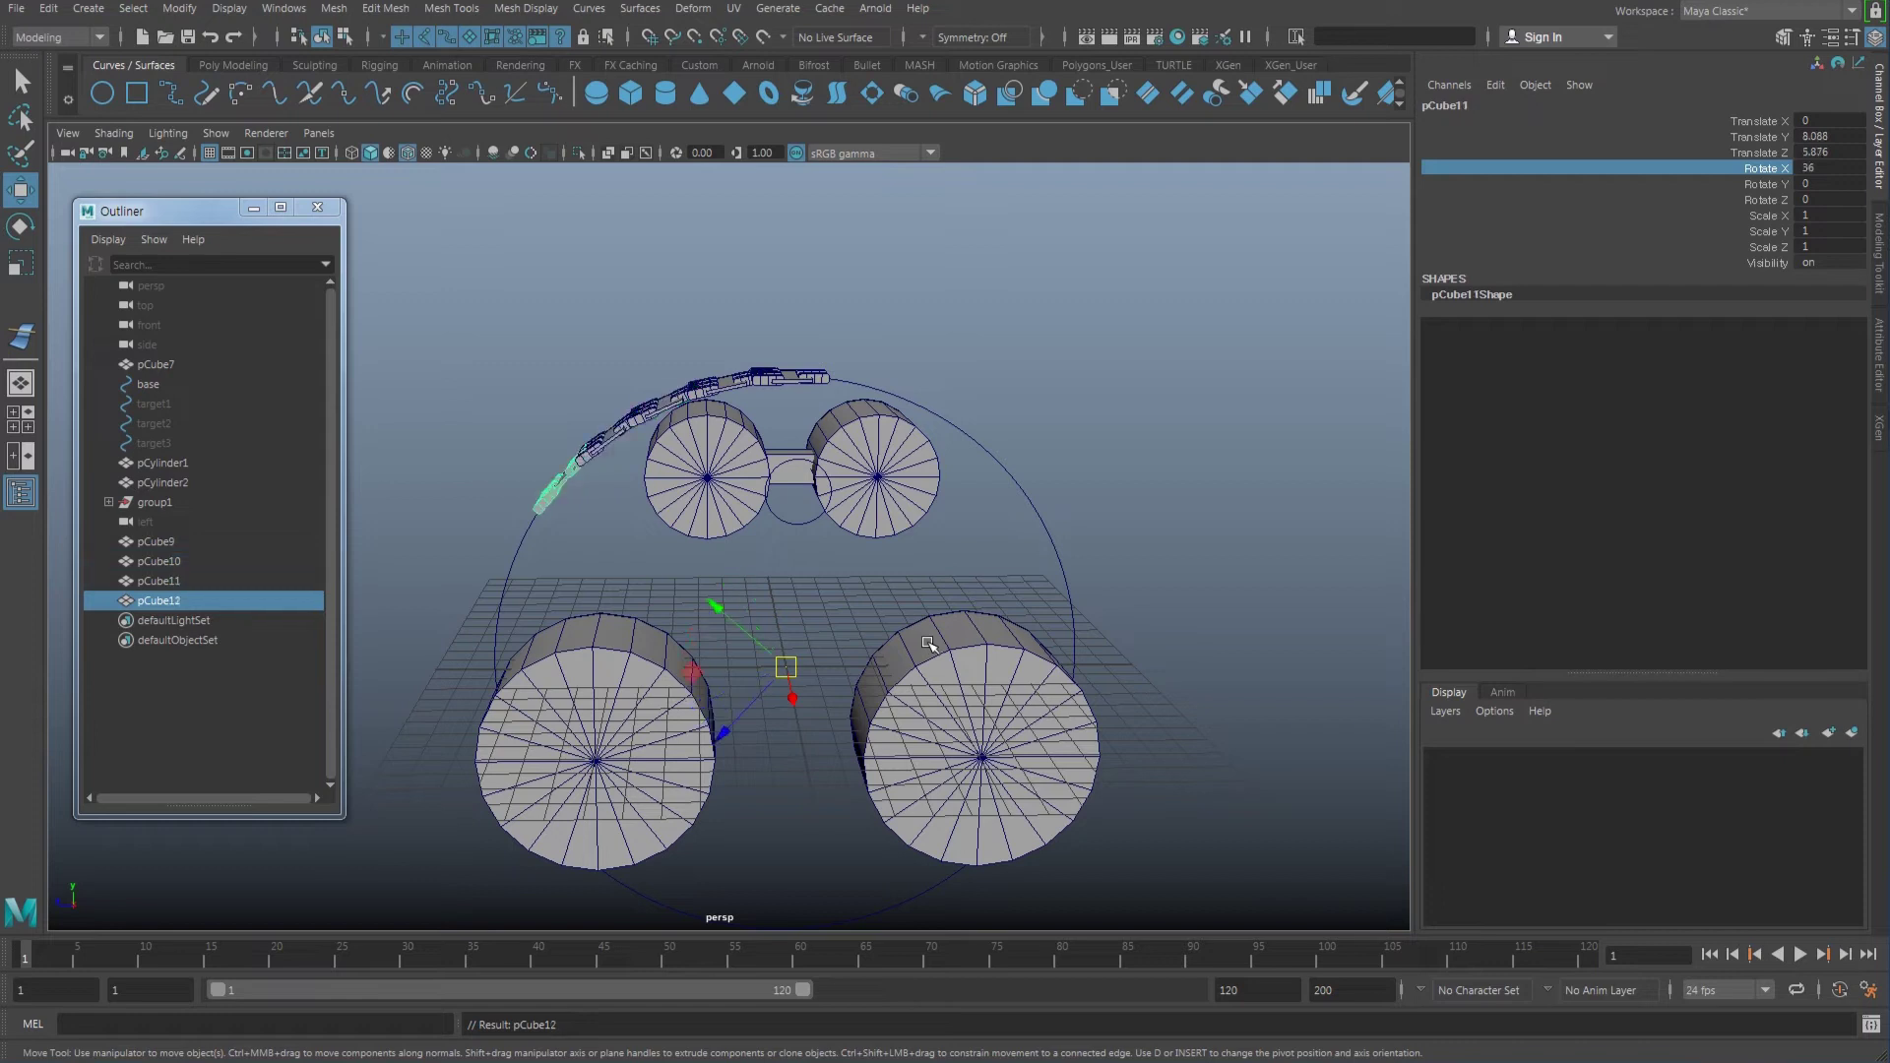
{"action": "key", "text": "shift+d"}
{"action": "key", "text": "shift+d"}
{"action": "key", "text": "shift+d"}
{"action": "key", "text": "shift+d"}
{"action": "key", "text": "shift+d"}
{"action": "key", "text": "shift+d"}
{"action": "key", "text": "shift+d"}
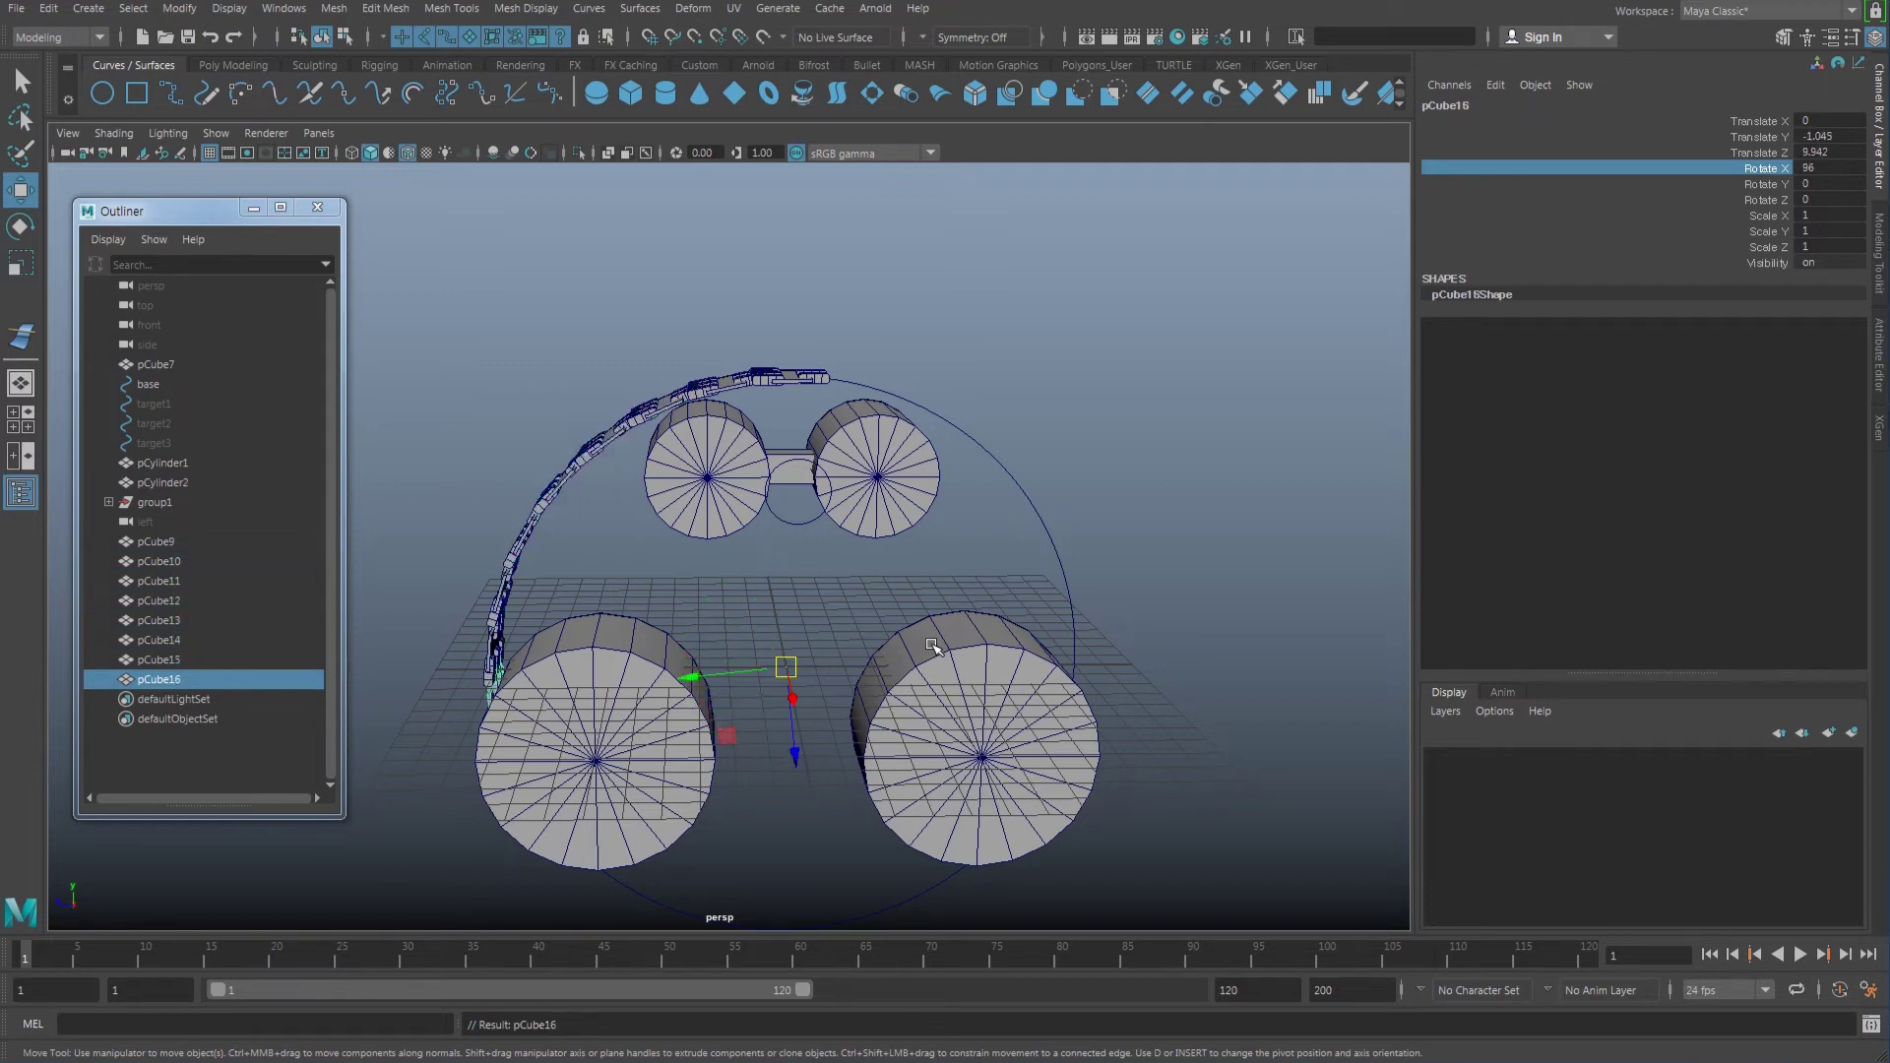
{"action": "key", "text": "shift+d"}
{"action": "key", "text": "shift+d"}
{"action": "key", "text": "shift+d"}
{"action": "key", "text": "shift+d"}
{"action": "key", "text": "shift+d"}
{"action": "key", "text": "shift+d"}
{"action": "key", "text": "shift+d"}
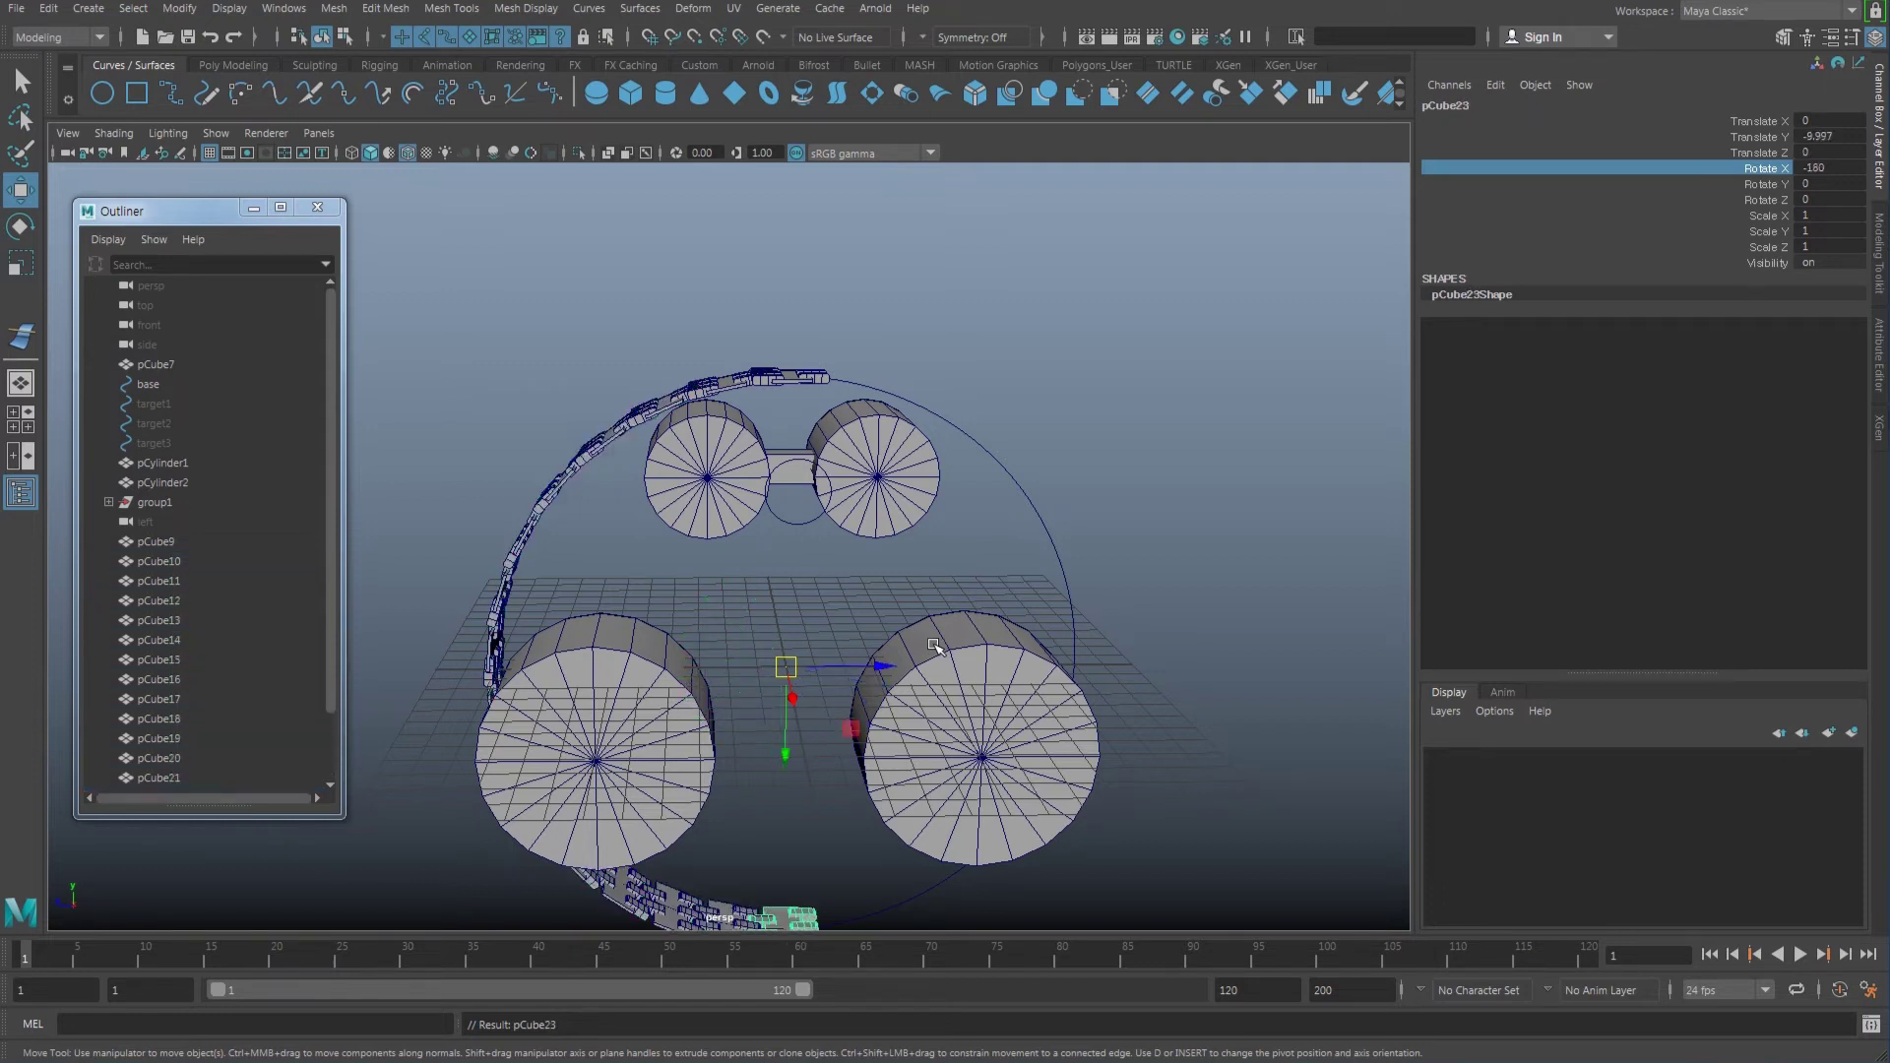
{"action": "key", "text": "shift+d"}
{"action": "key", "text": "shift+d"}
{"action": "key", "text": "shift+d"}
{"action": "key", "text": "shift+d"}
{"action": "key", "text": "shift+d"}
{"action": "key", "text": "shift+d"}
{"action": "key", "text": "shift+d"}
{"action": "key", "text": "shift+d"}
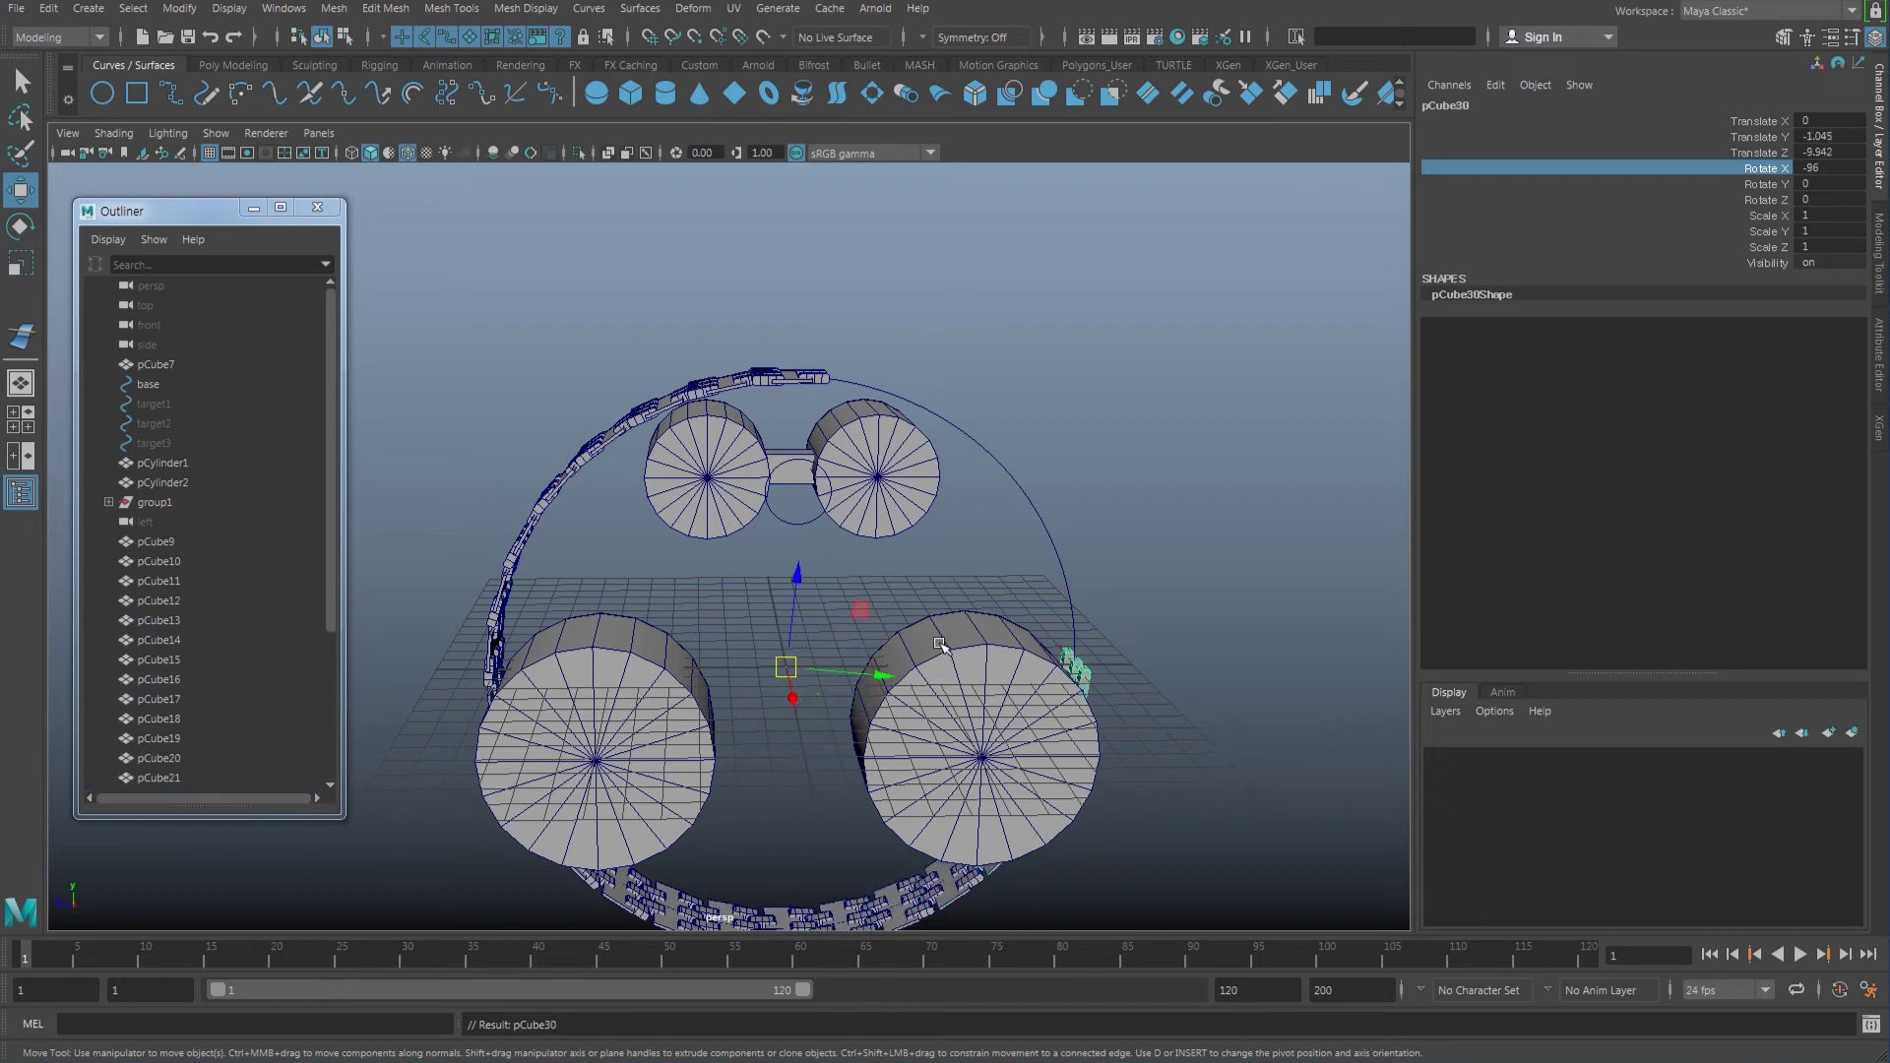
{"action": "key", "text": "shift+d"}
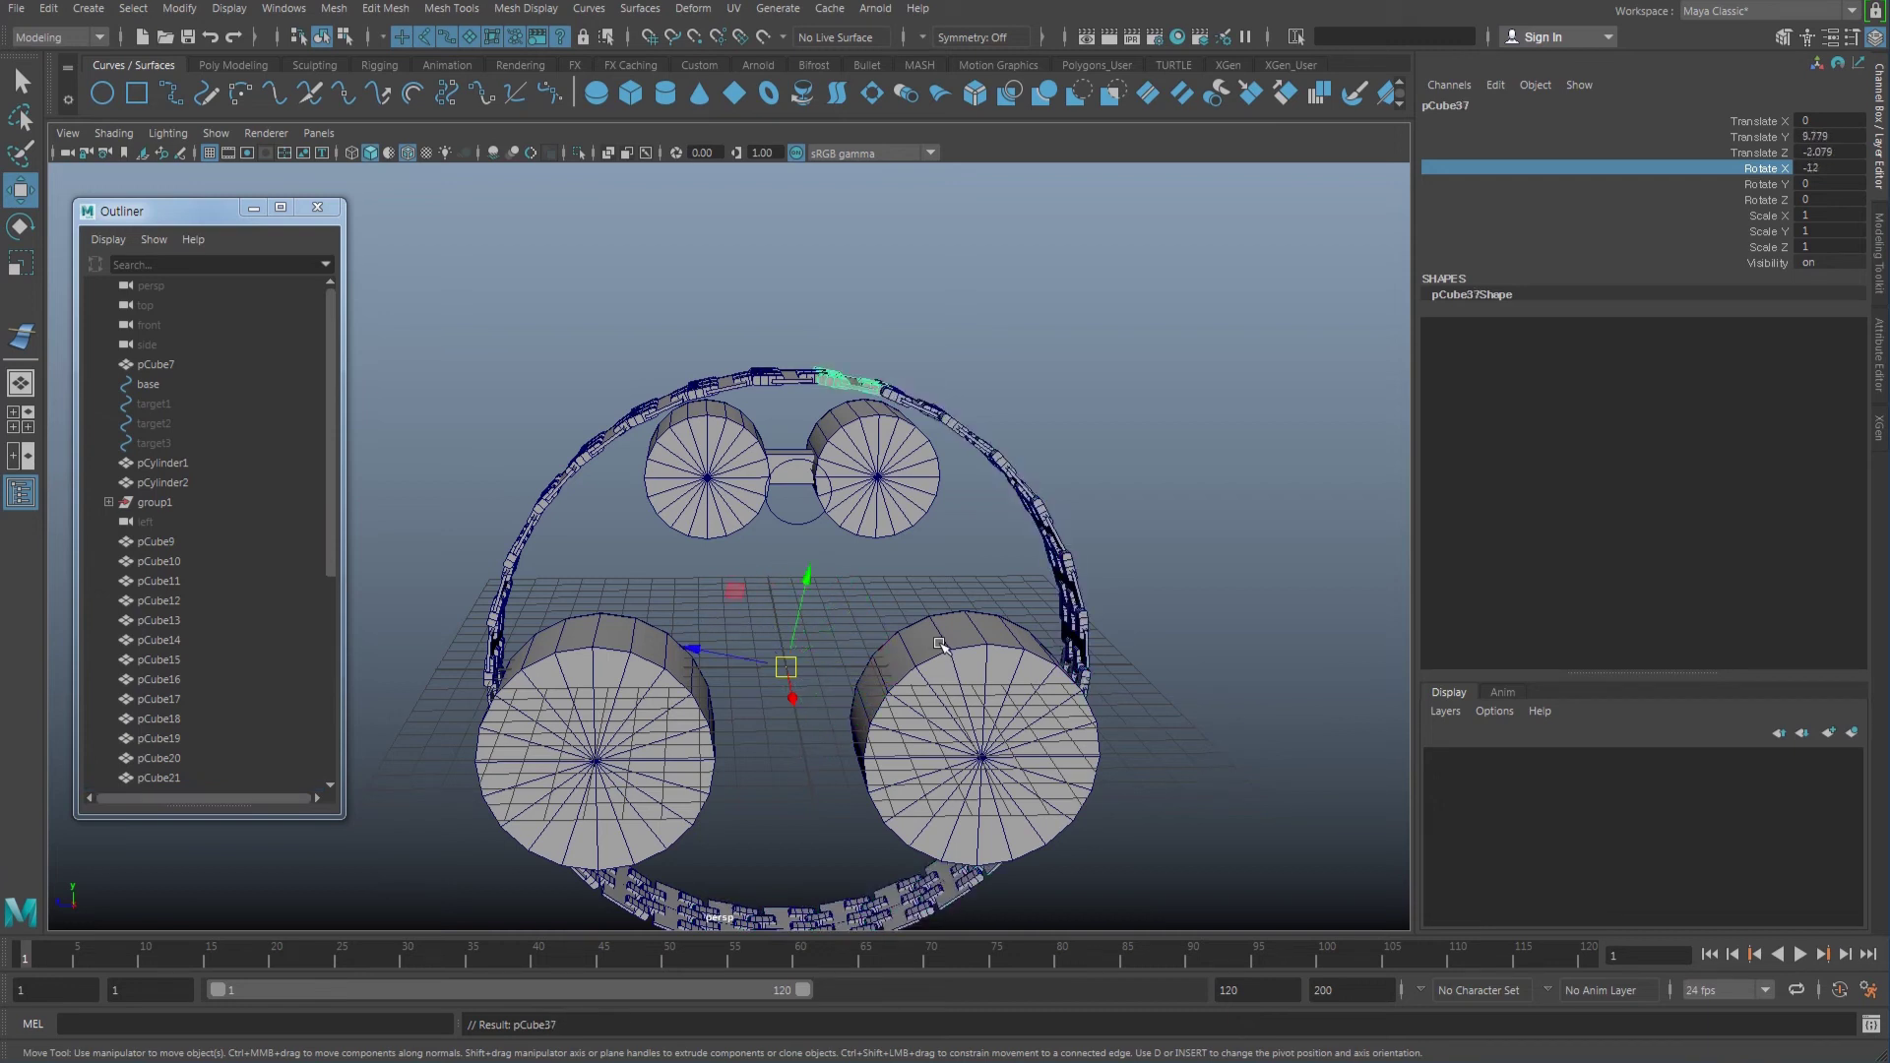
{"action": "left_click_drag", "start_coordinate": [928, 565], "coordinate": [890, 579], "text": "alt"}
- Combine all the tread links, pCube7 and pCube9 through pCube37, into a single mesh
{"action": "left_click", "coordinate": [971, 585]}
{"action": "left_click", "coordinate": [158, 365]}
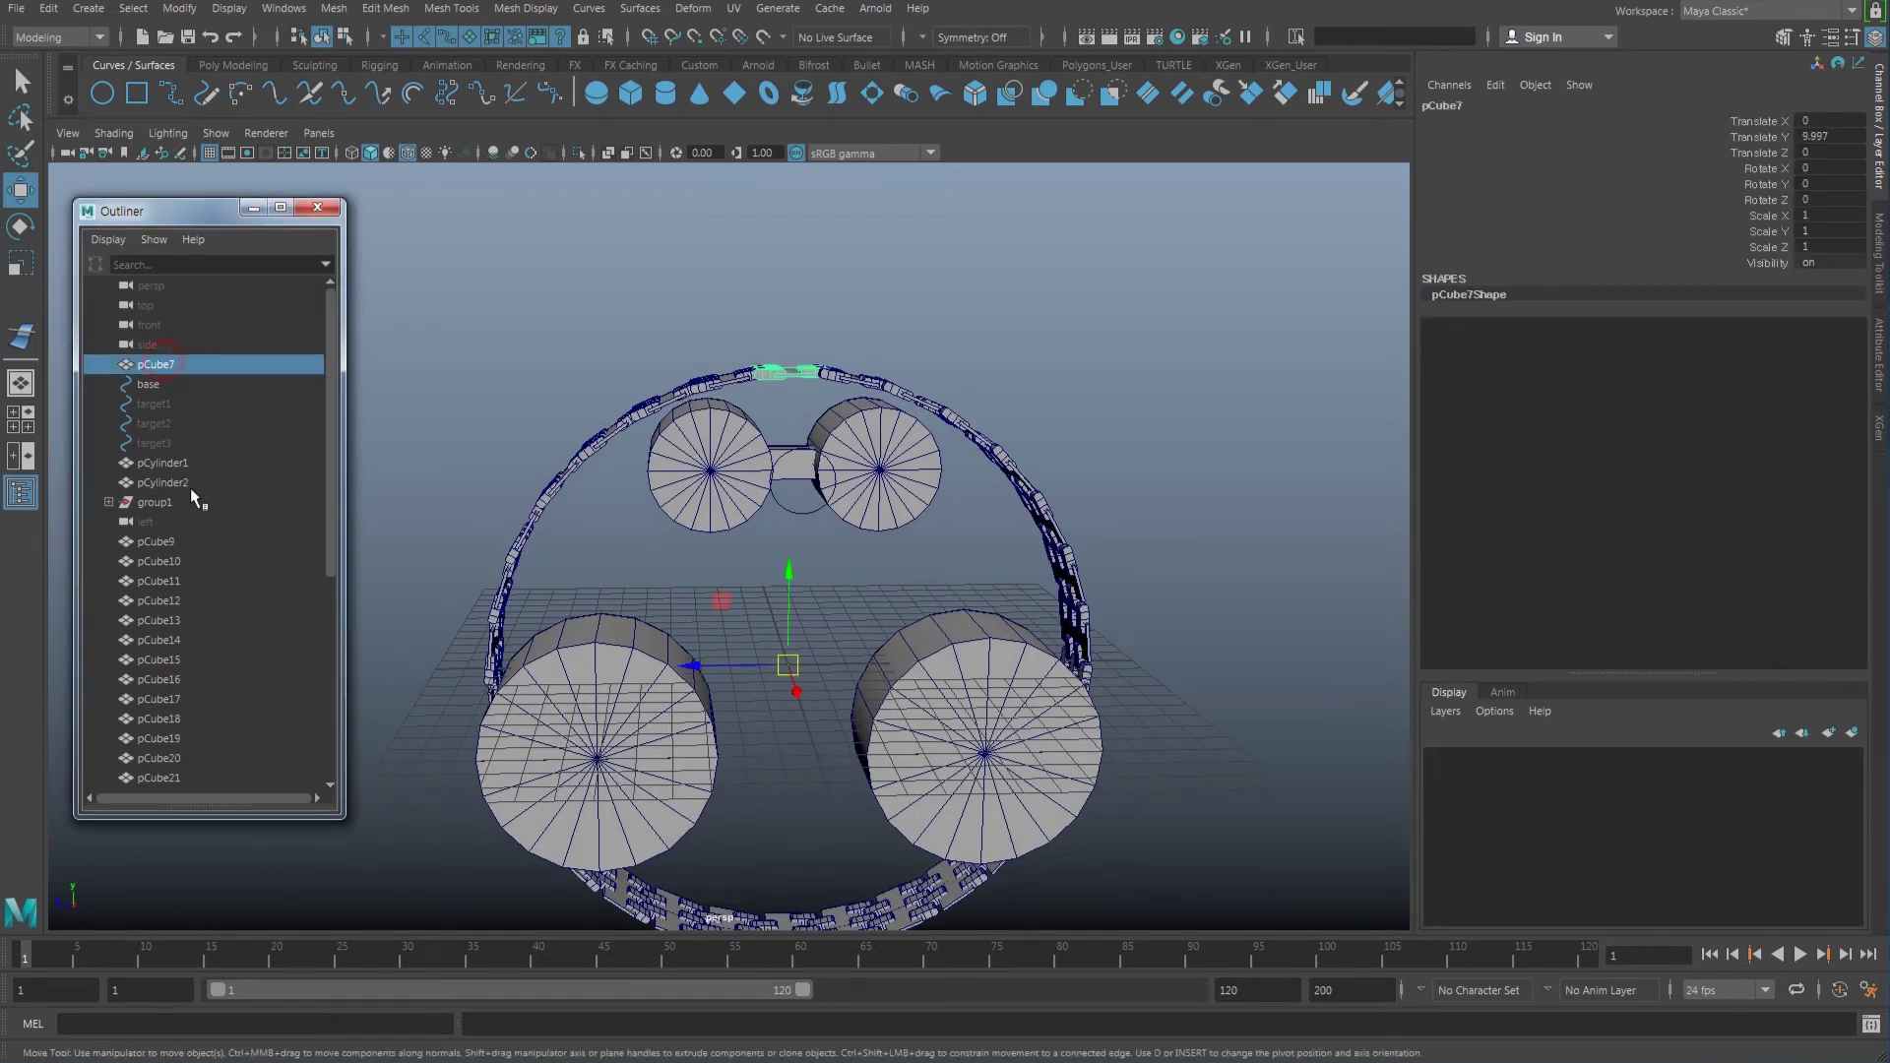
{"action": "left_click", "coordinate": [157, 542], "text": "ctrl"}
{"action": "scroll", "coordinate": [175, 544], "scroll_direction": "down", "scroll_amount": 5}
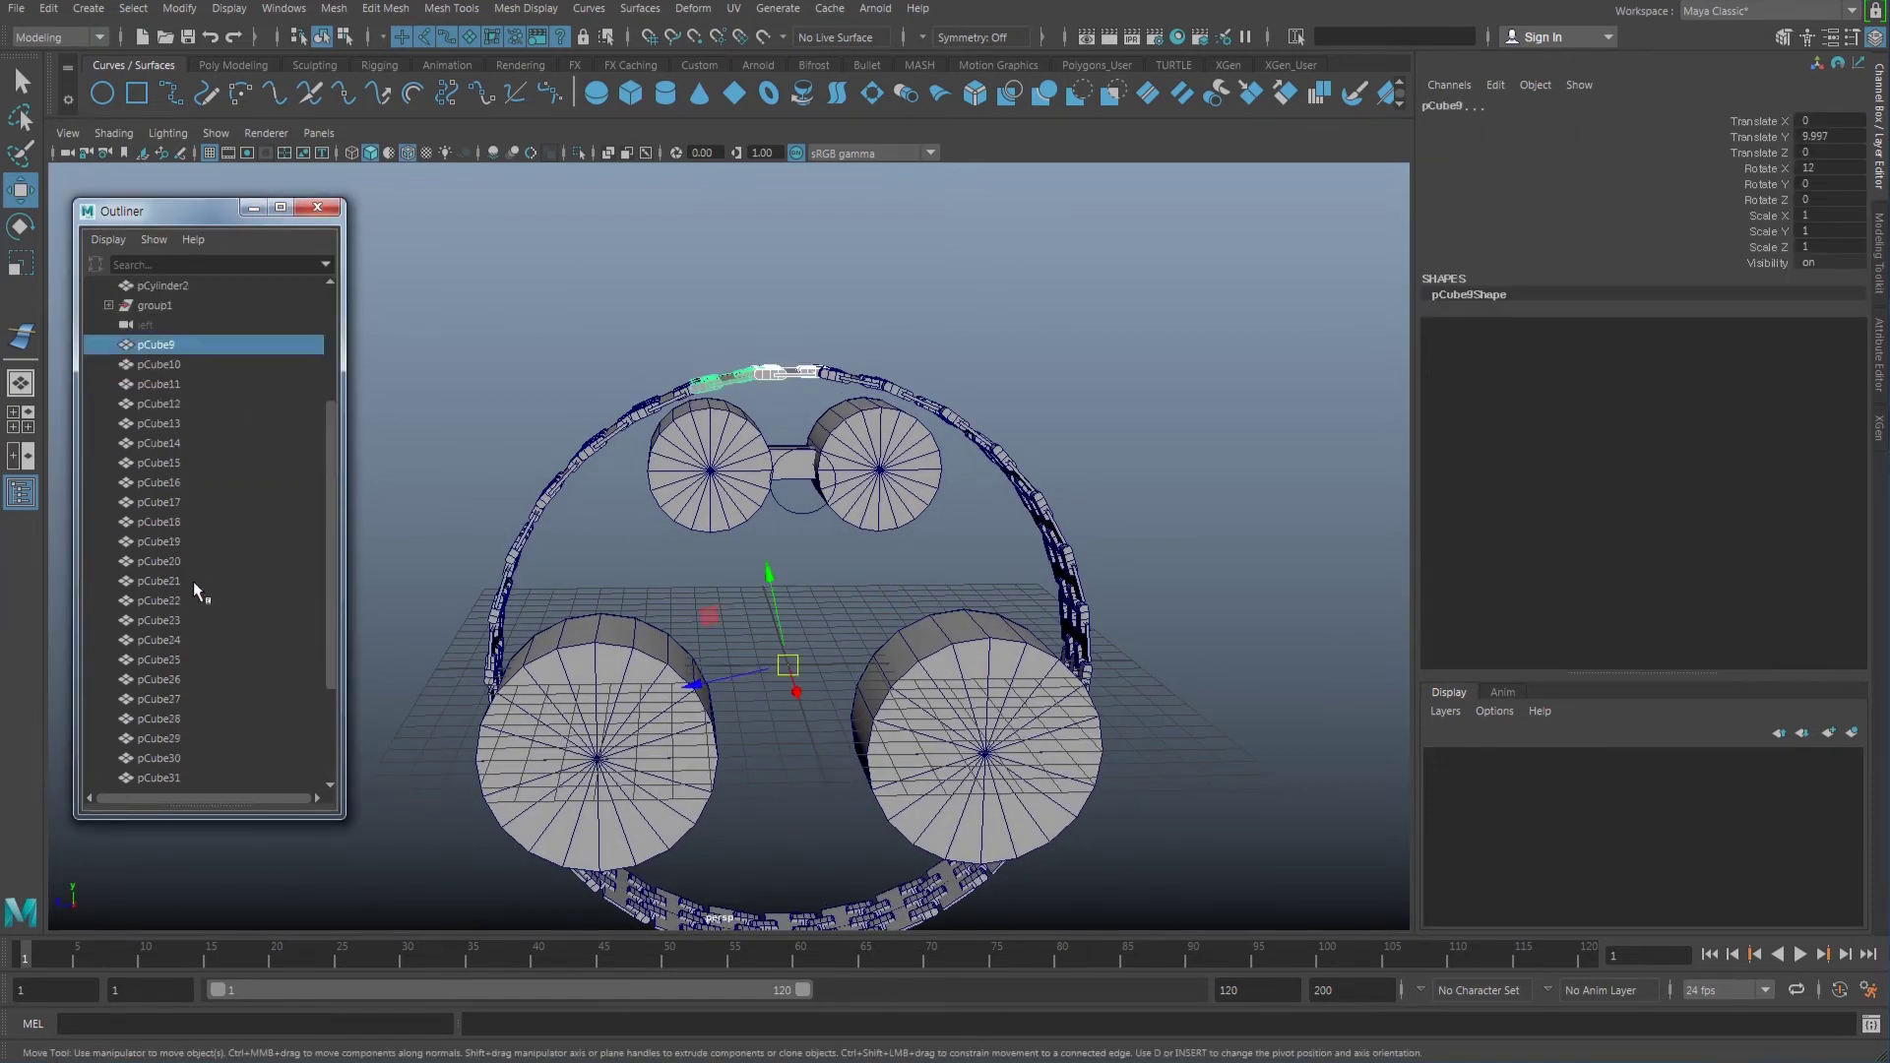
{"action": "scroll", "coordinate": [196, 750], "scroll_direction": "down", "scroll_amount": 3}
{"action": "left_click", "coordinate": [169, 738], "text": "shift"}
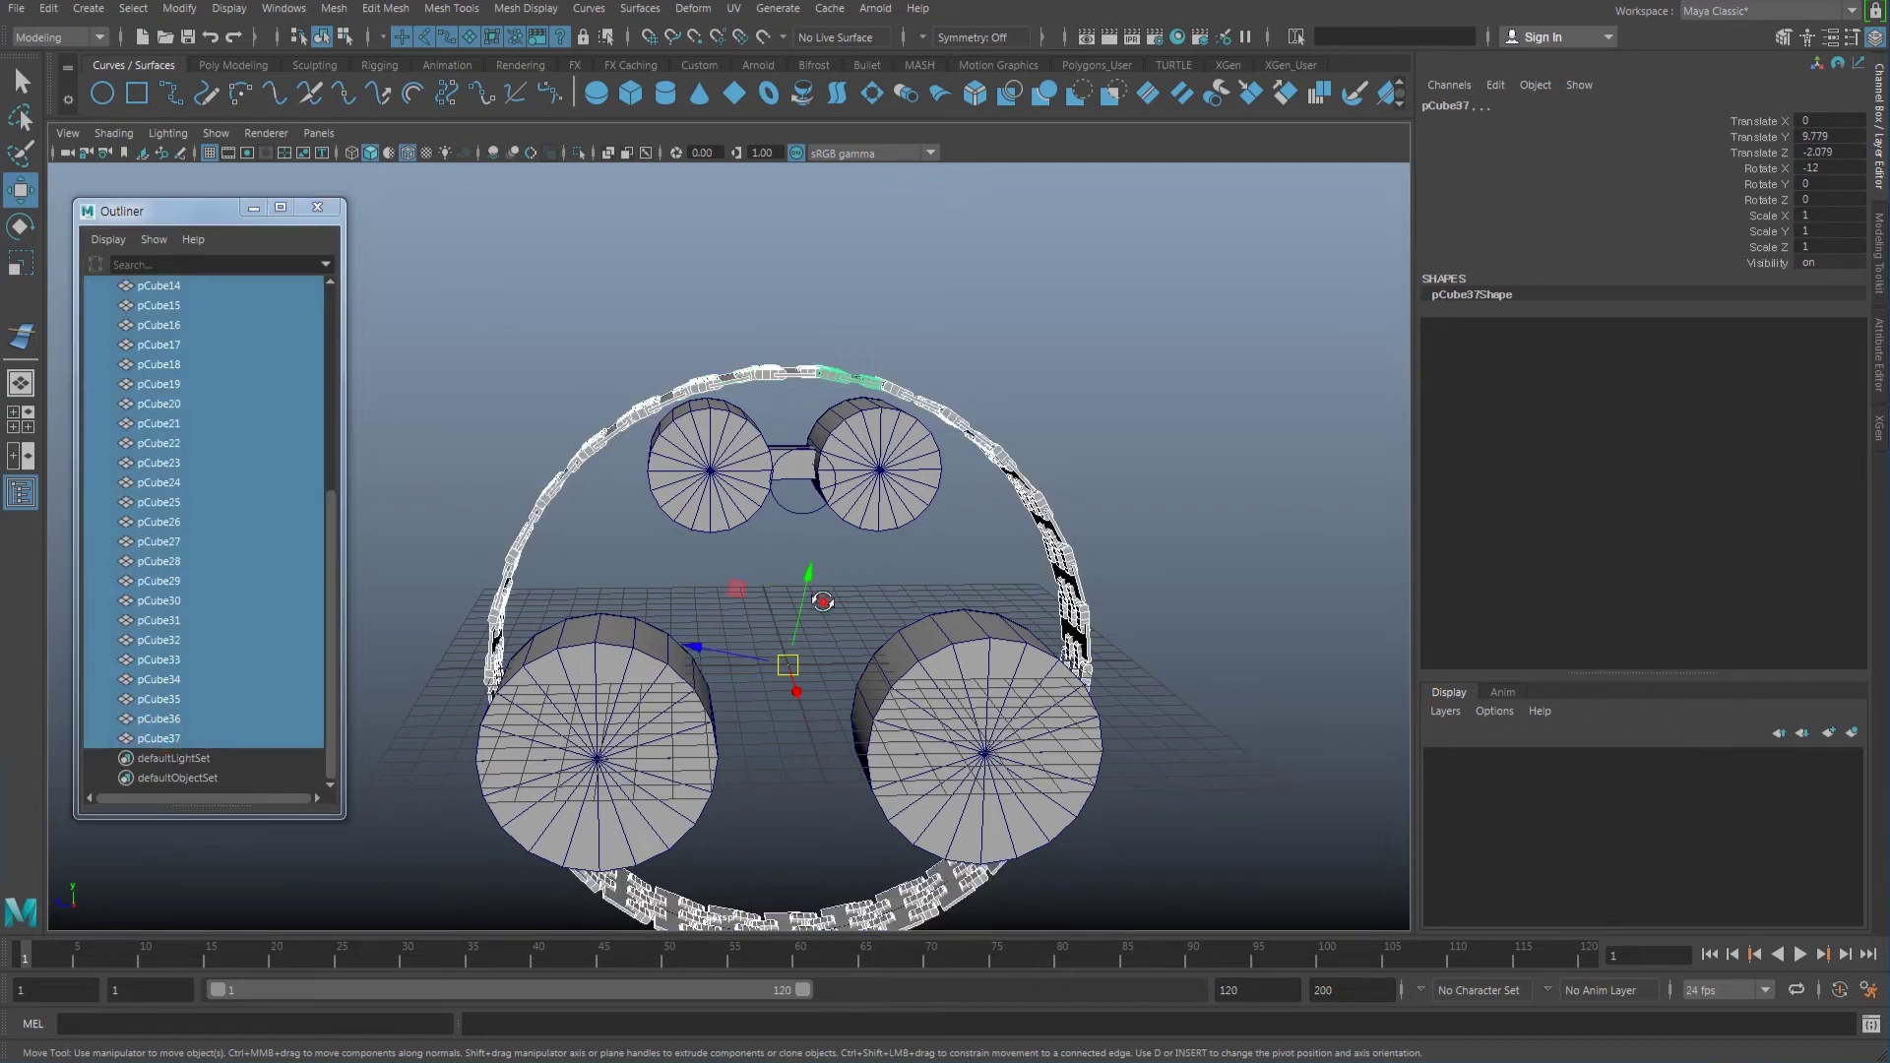
{"action": "left_click_drag", "start_coordinate": [827, 585], "coordinate": [819, 594], "text": "alt"}
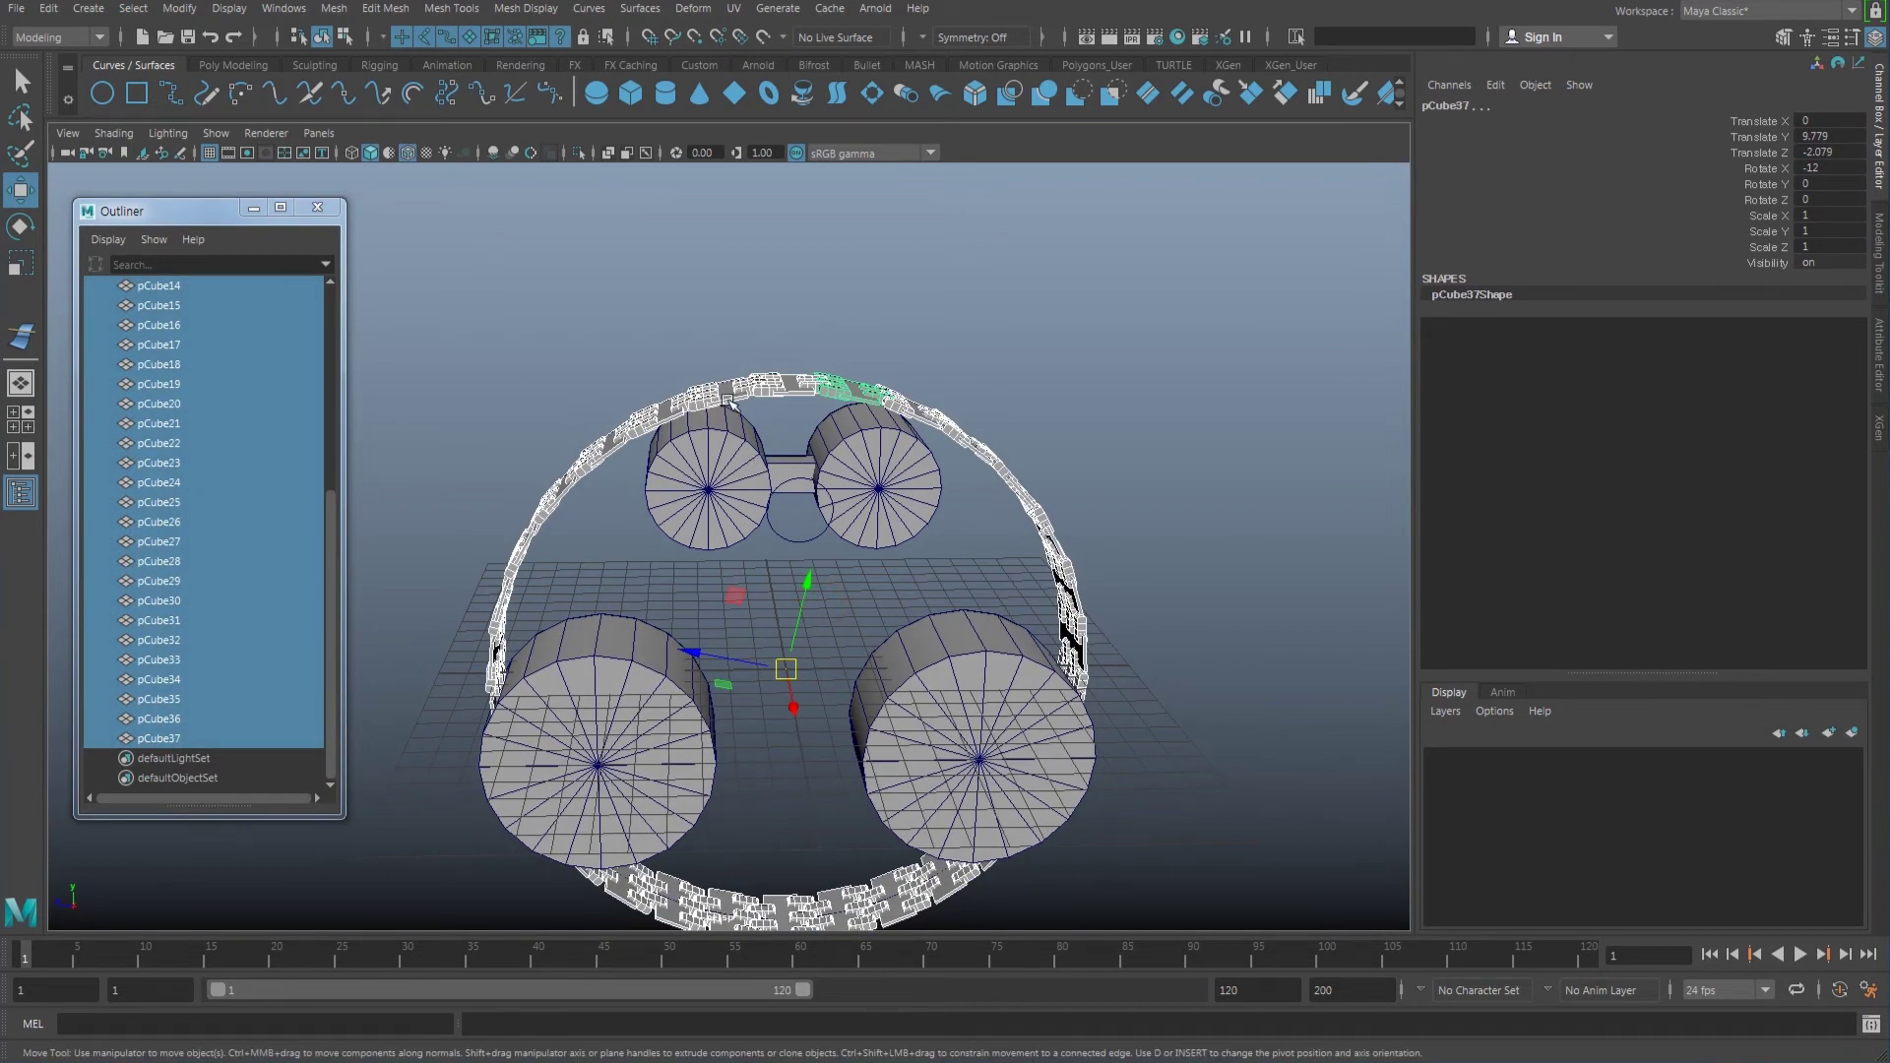
{"action": "key", "text": "space"}
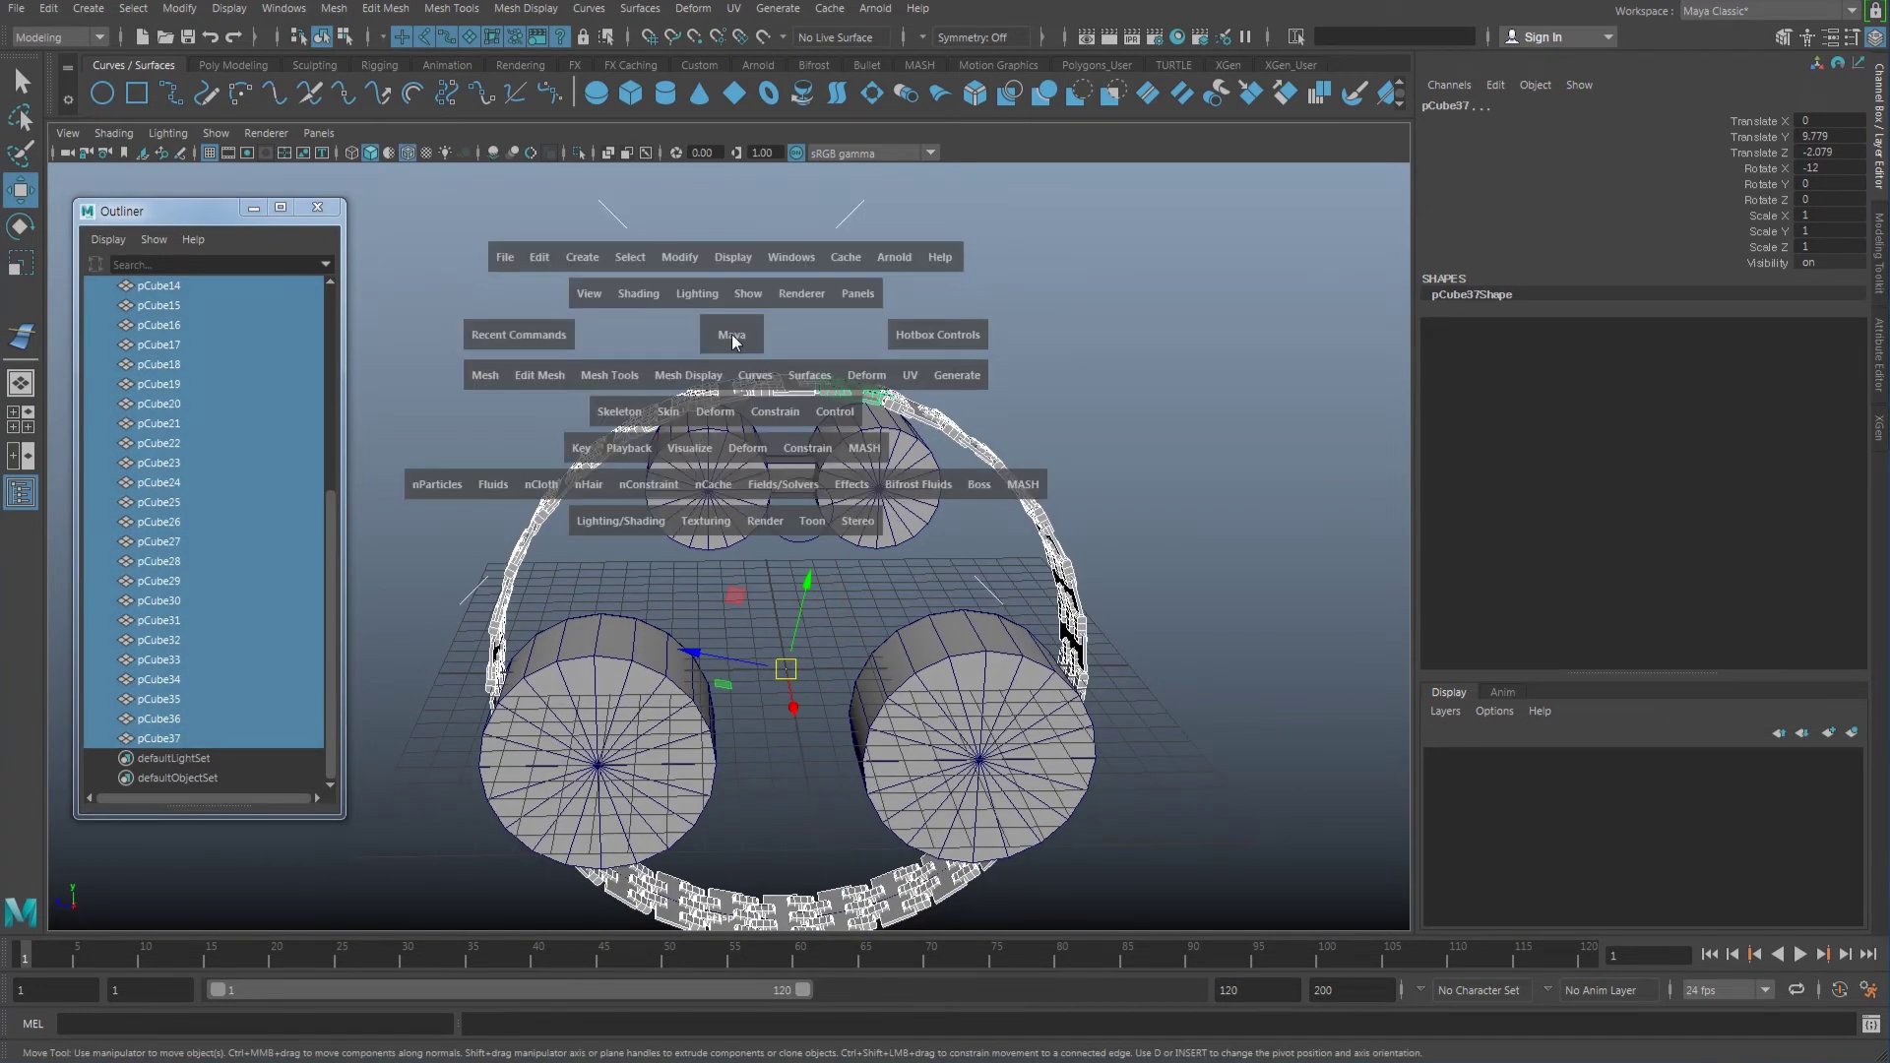
{"action": "left_click", "coordinate": [486, 377]}
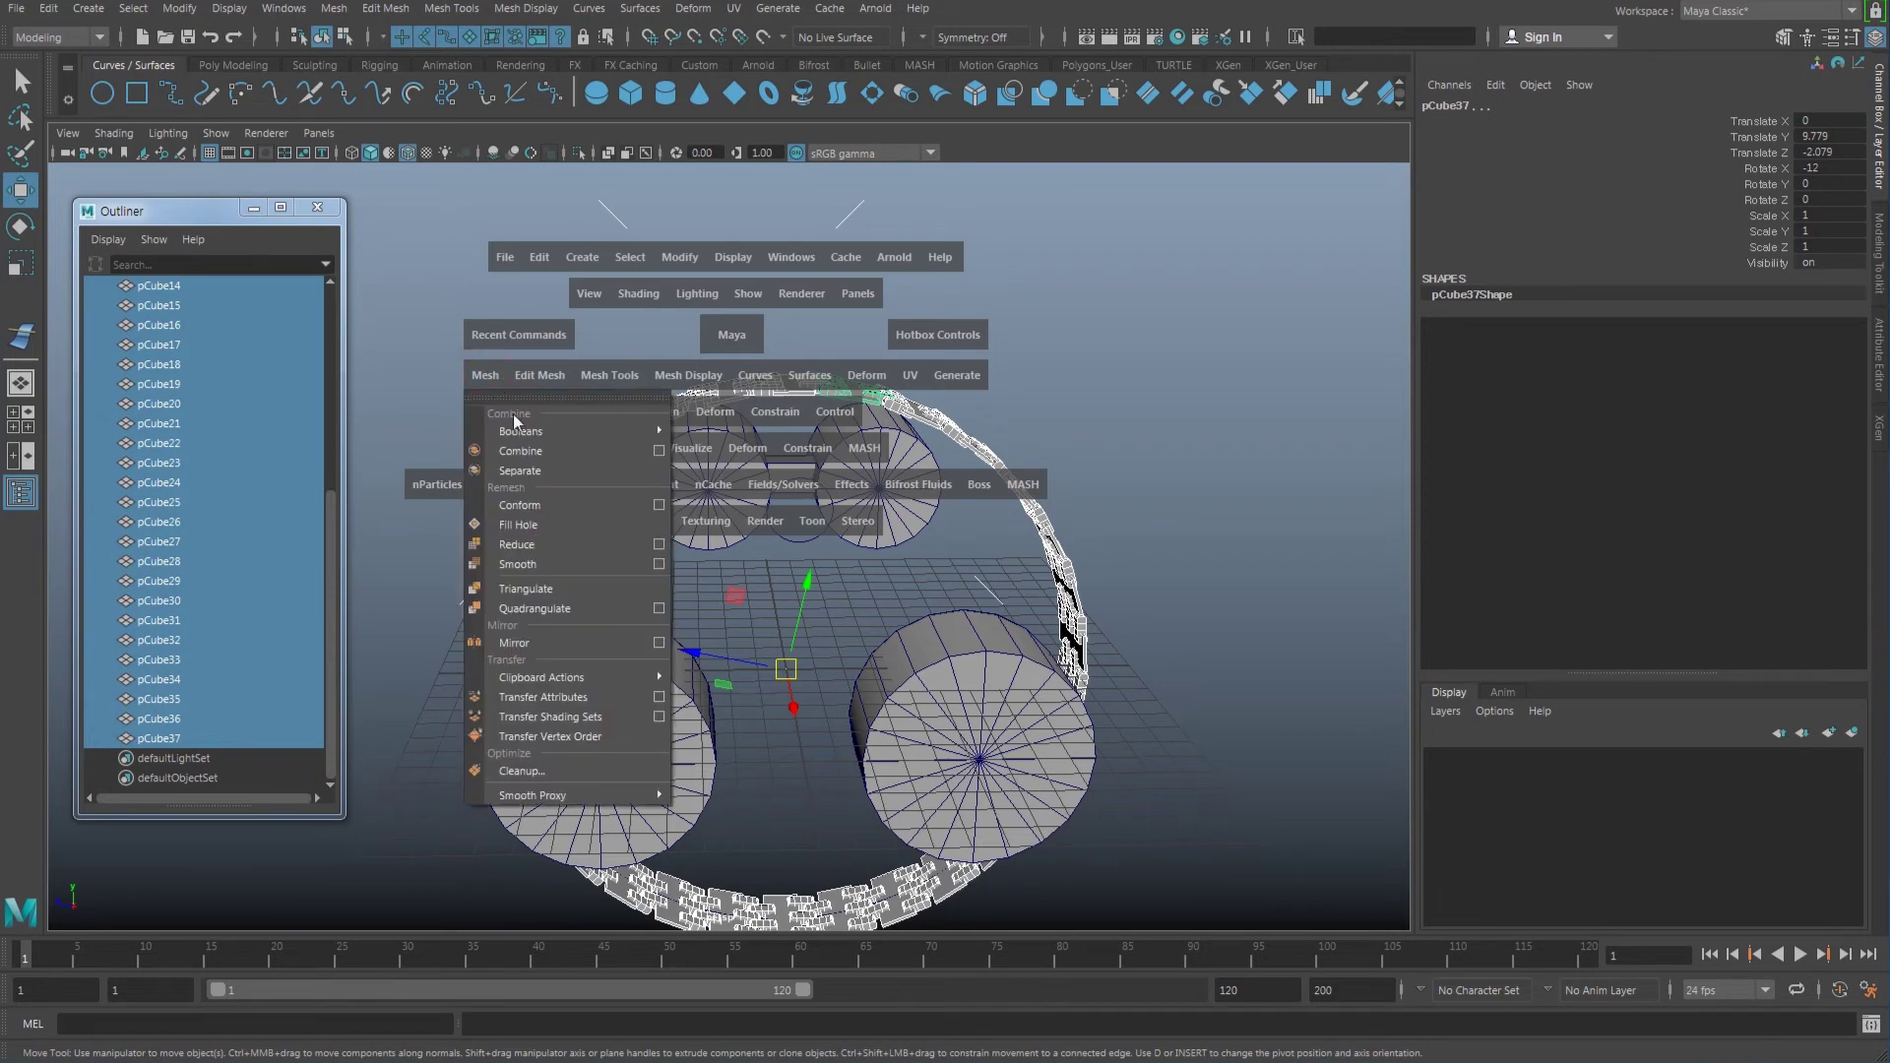
{"action": "left_click", "coordinate": [522, 451]}
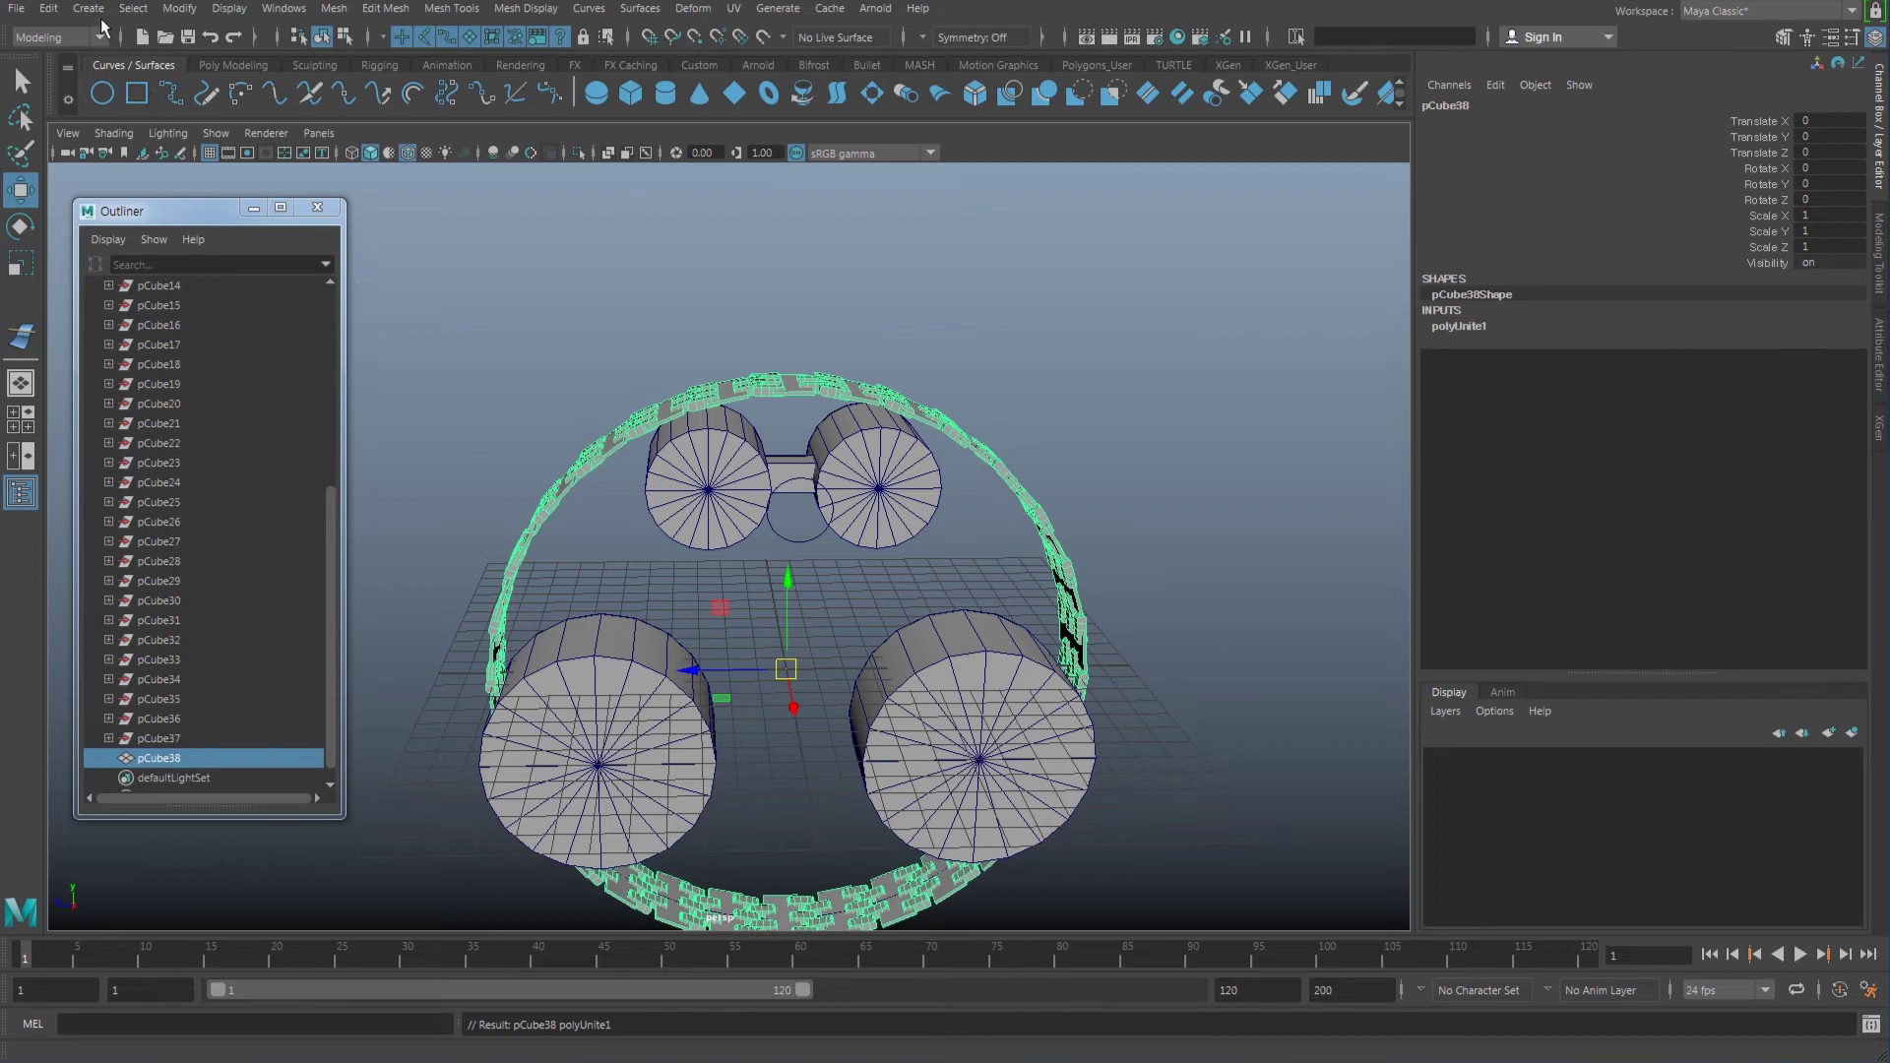
- Delete the construction history of the combined tread mesh
{"action": "left_click", "coordinate": [49, 8]}
{"action": "mouse_move", "coordinate": [125, 241]}
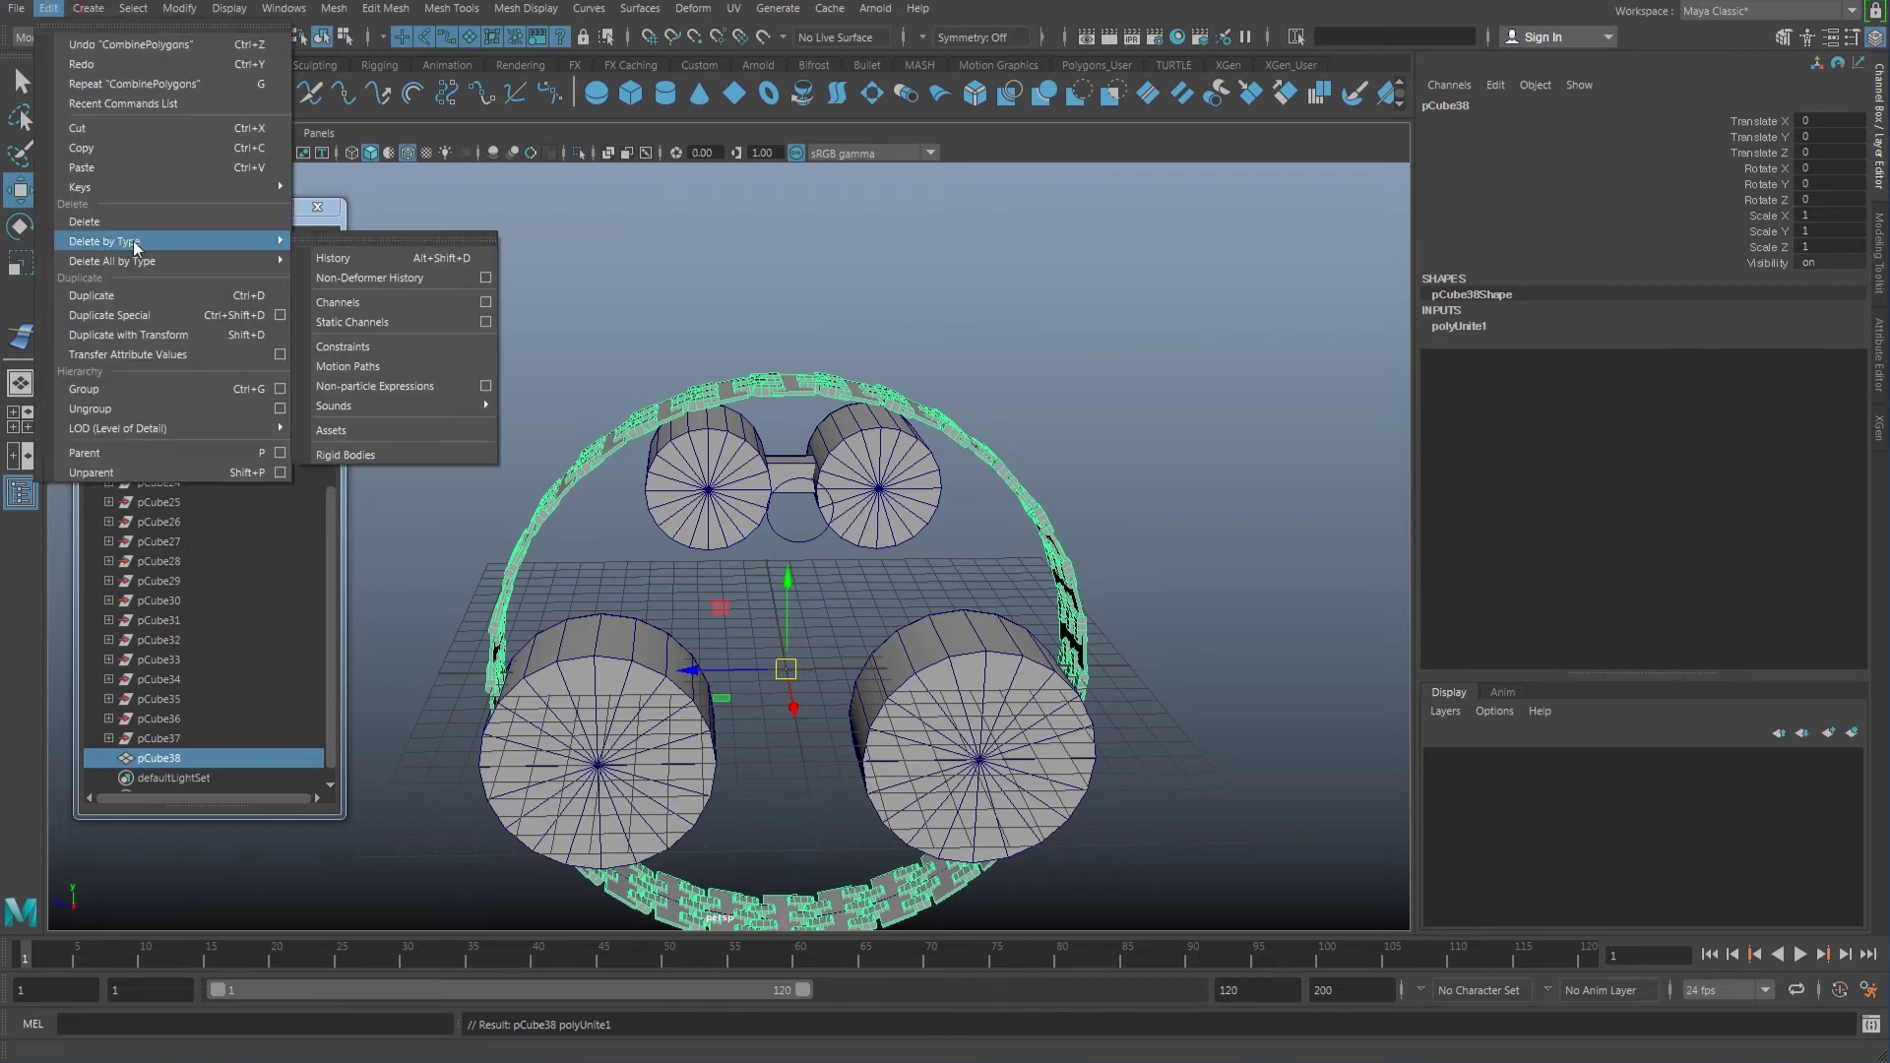
{"action": "left_click", "coordinate": [324, 244]}
- Apply a Wire deformer to the combined tread mesh, using the base curve as the wire
{"action": "left_click_drag", "start_coordinate": [679, 450], "coordinate": [686, 414], "text": "alt"}
{"action": "left_click", "coordinate": [570, 489]}
{"action": "left_click_drag", "start_coordinate": [568, 487], "coordinate": [677, 503], "text": "alt"}
{"action": "left_click", "coordinate": [573, 475]}
{"action": "middle_click_drag", "start_coordinate": [815, 584], "coordinate": [813, 556], "text": "alt"}
{"action": "mouse_move", "coordinate": [813, 557]}
{"action": "left_mouse_down", "text": "alt"}
{"action": "mouse_move", "coordinate": [758, 560]}
{"action": "mouse_move", "coordinate": [676, 517]}
{"action": "mouse_move", "coordinate": [857, 557]}
{"action": "mouse_move", "coordinate": [816, 568]}
{"action": "left_mouse_up", "text": "alt"}
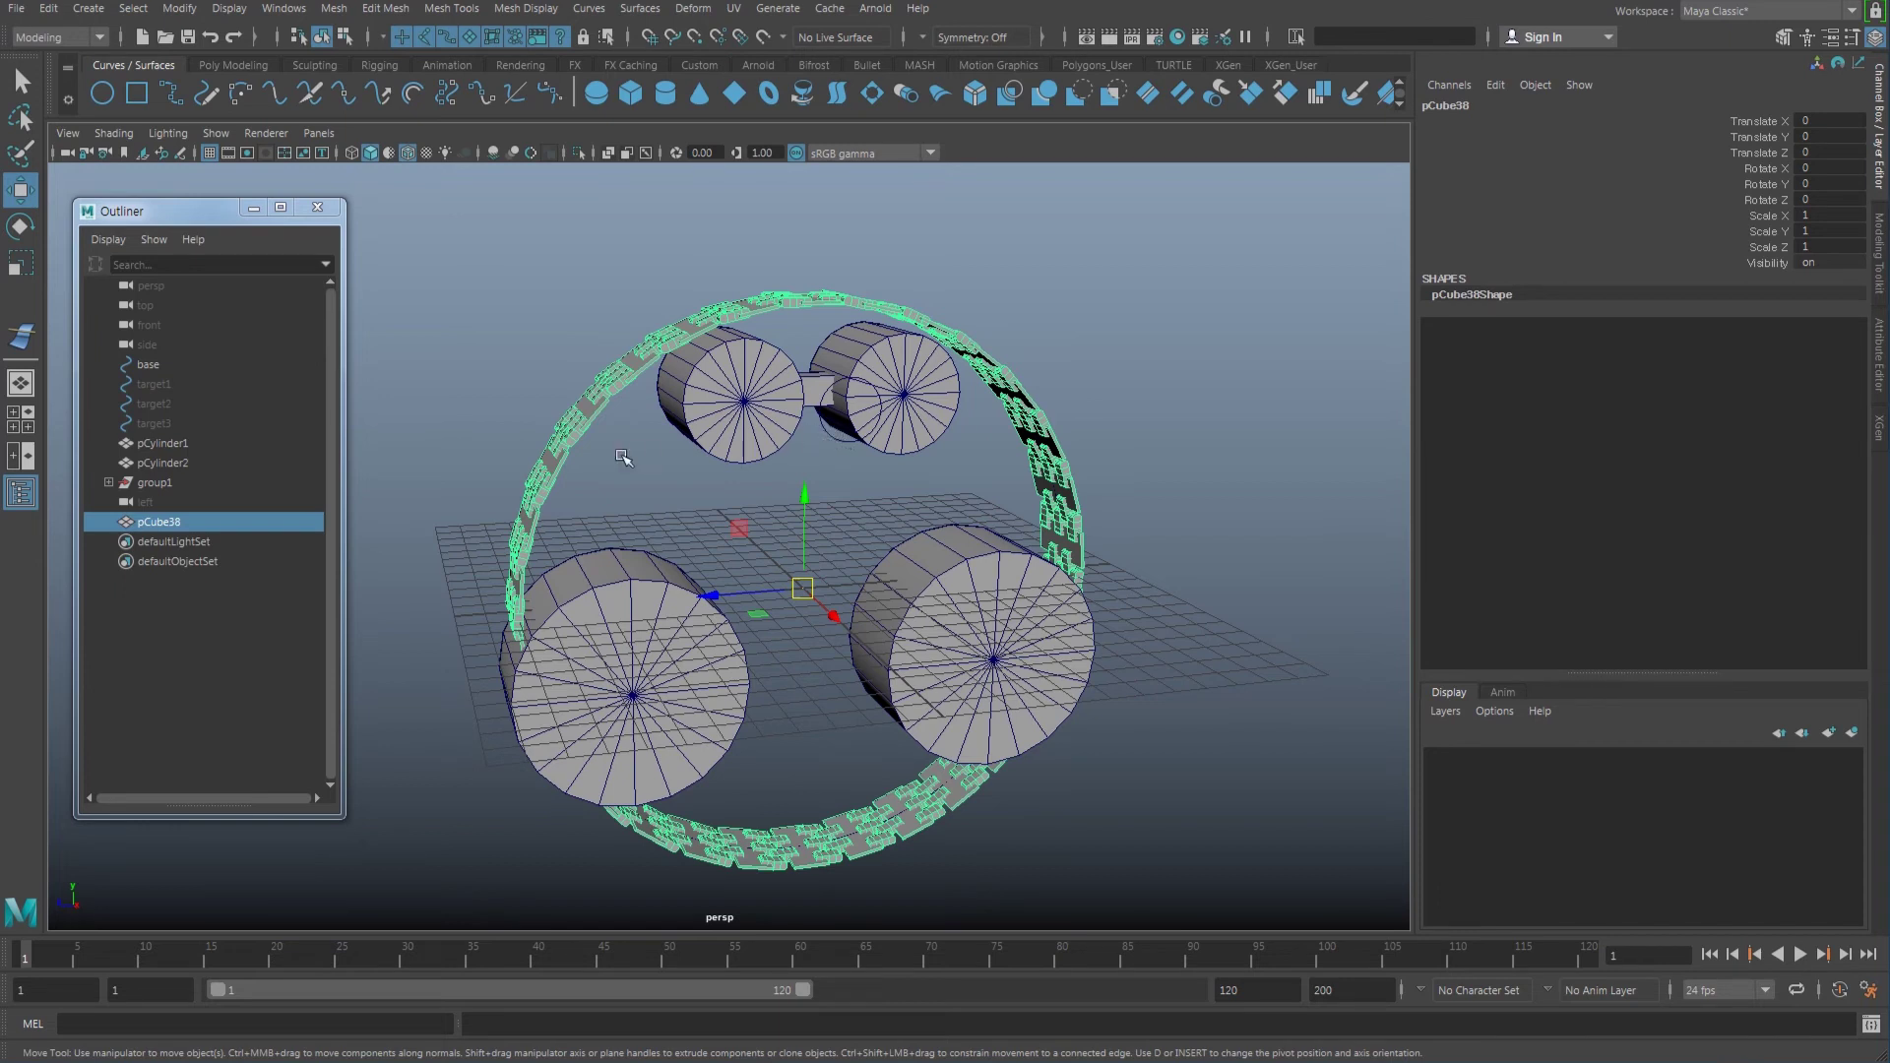
{"action": "left_click_drag", "start_coordinate": [624, 459], "coordinate": [679, 472], "text": "alt"}
{"action": "key", "text": "space"}
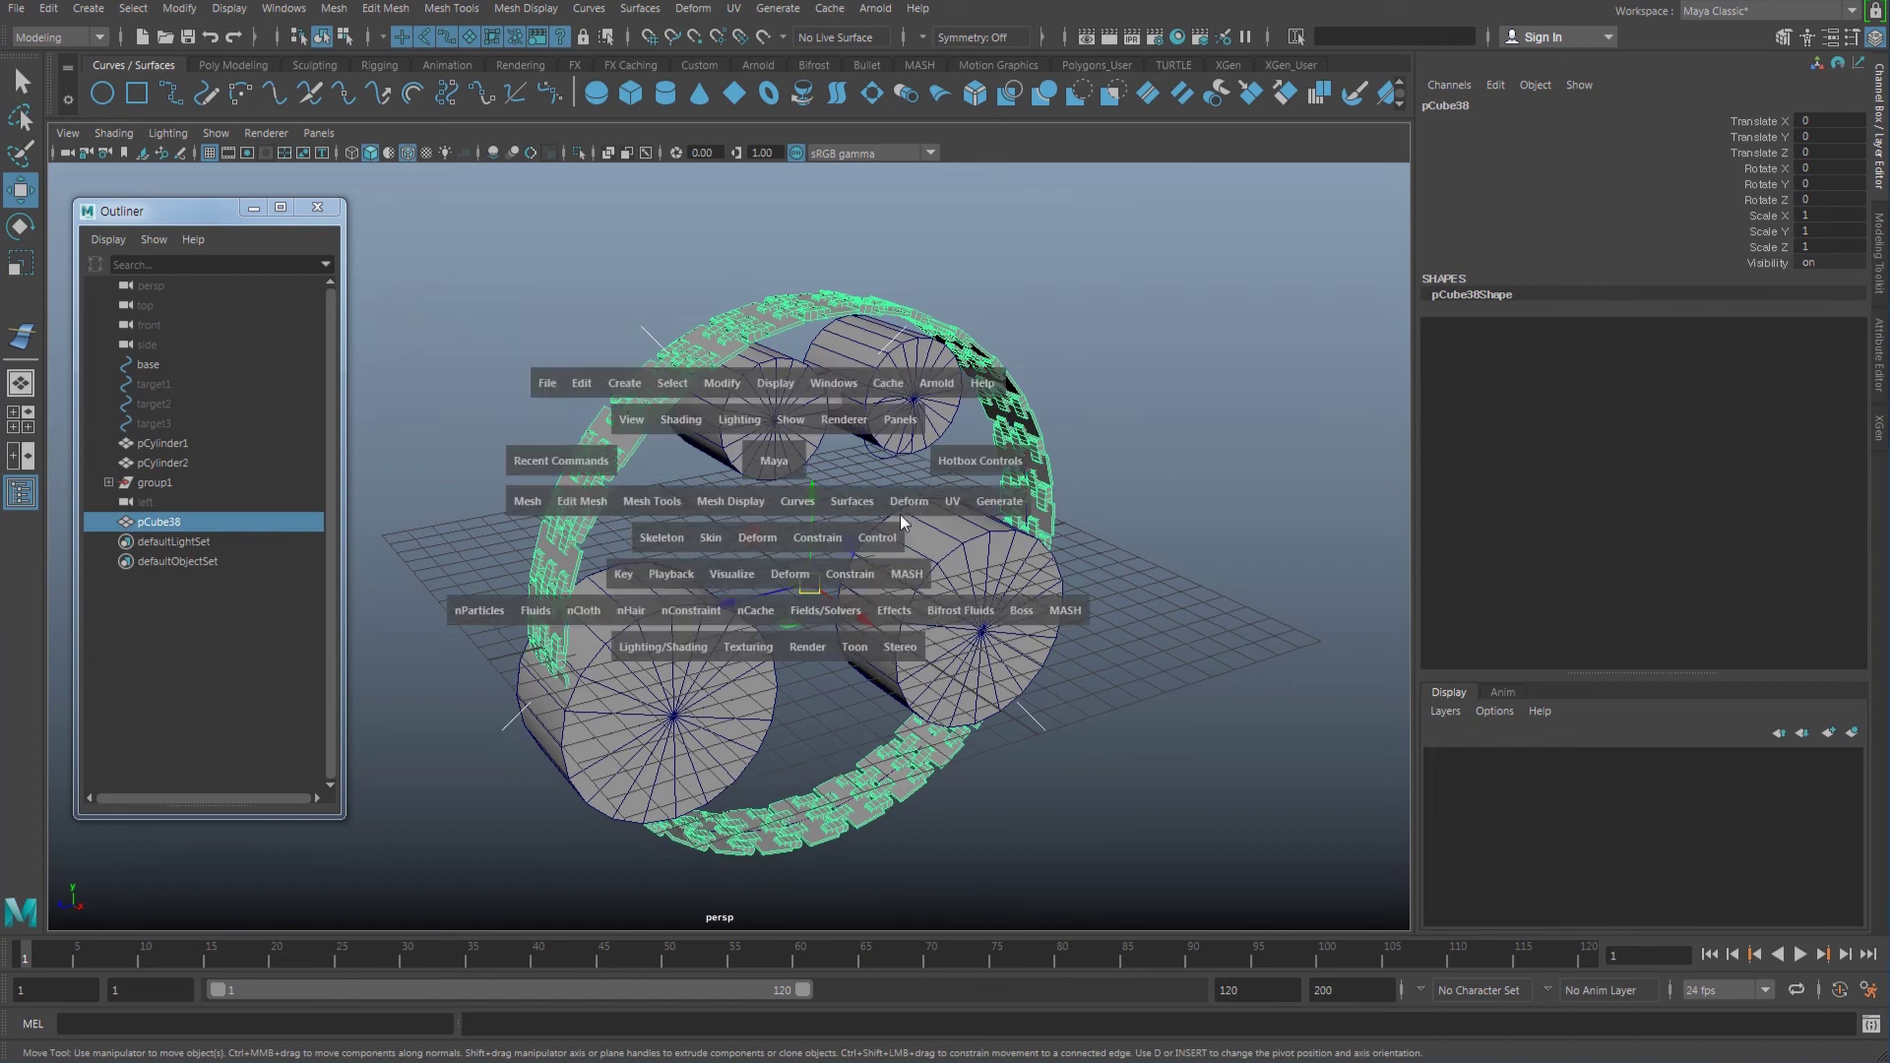
{"action": "left_click", "coordinate": [696, 9]}
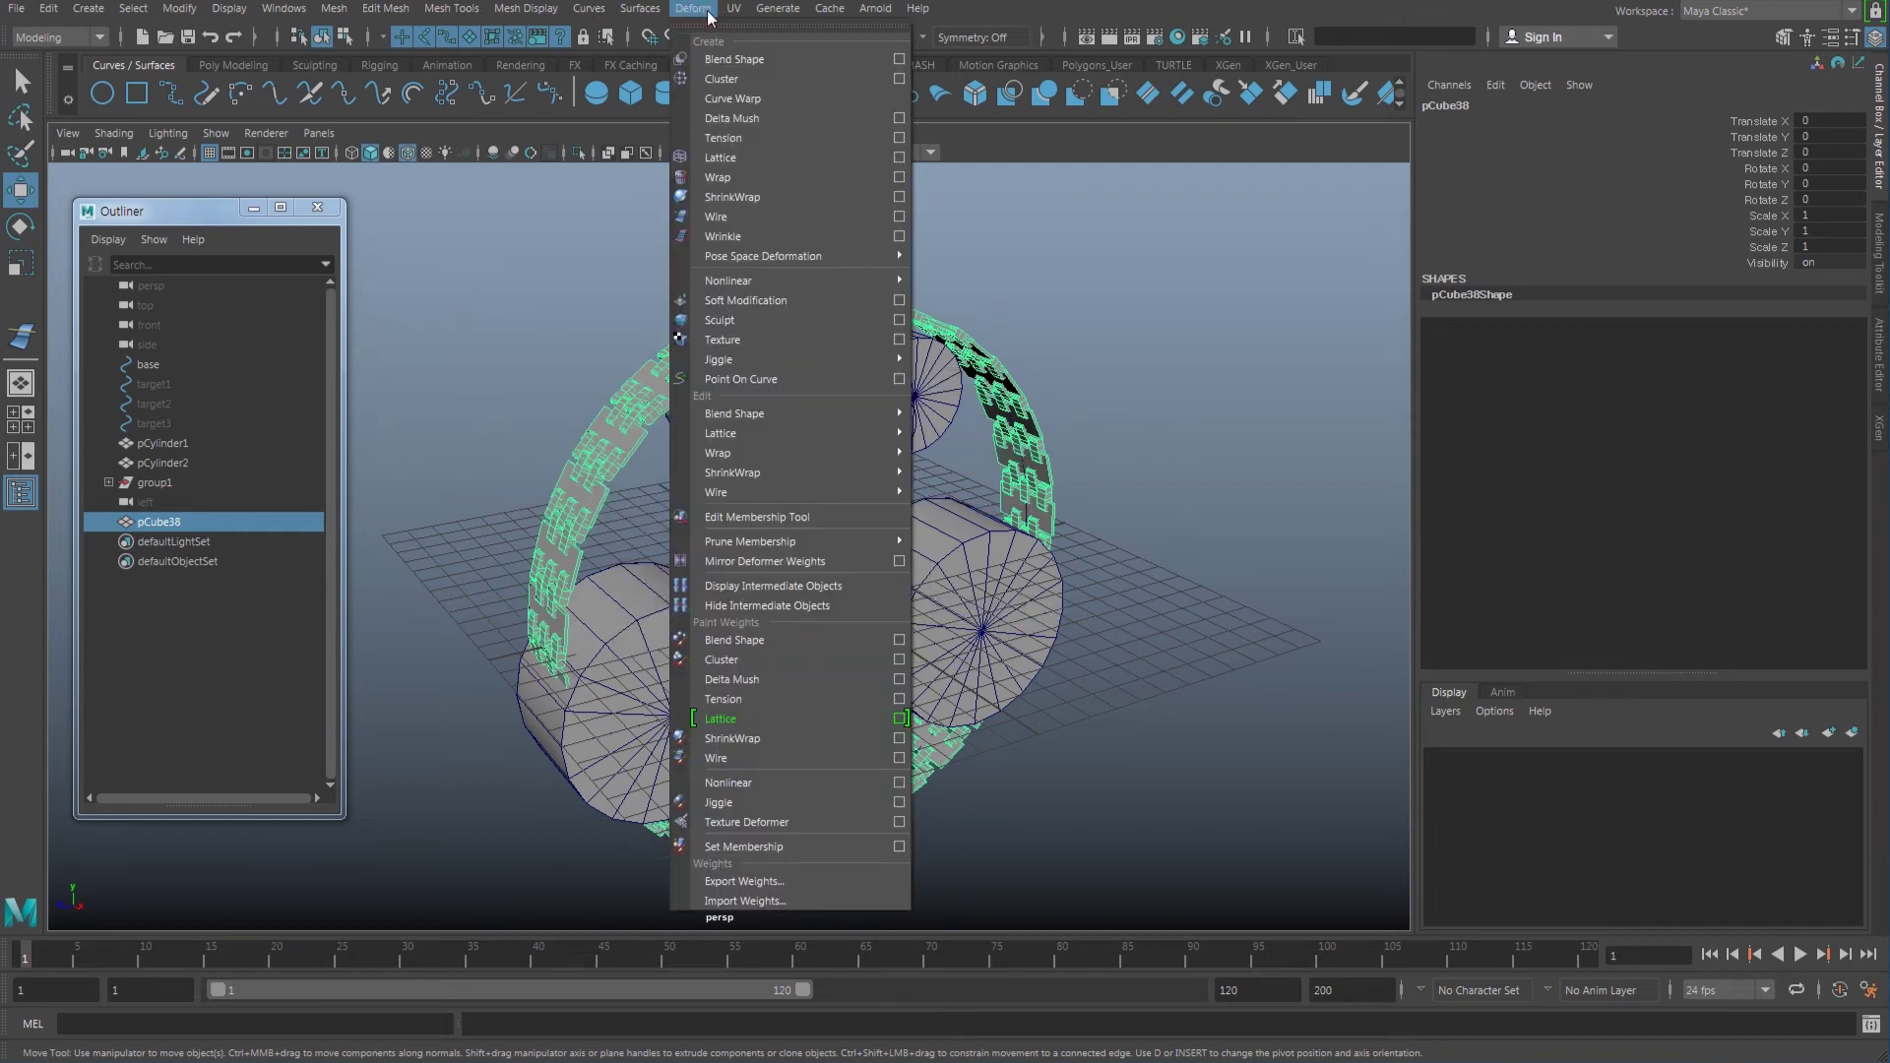
{"action": "left_click", "coordinate": [740, 217]}
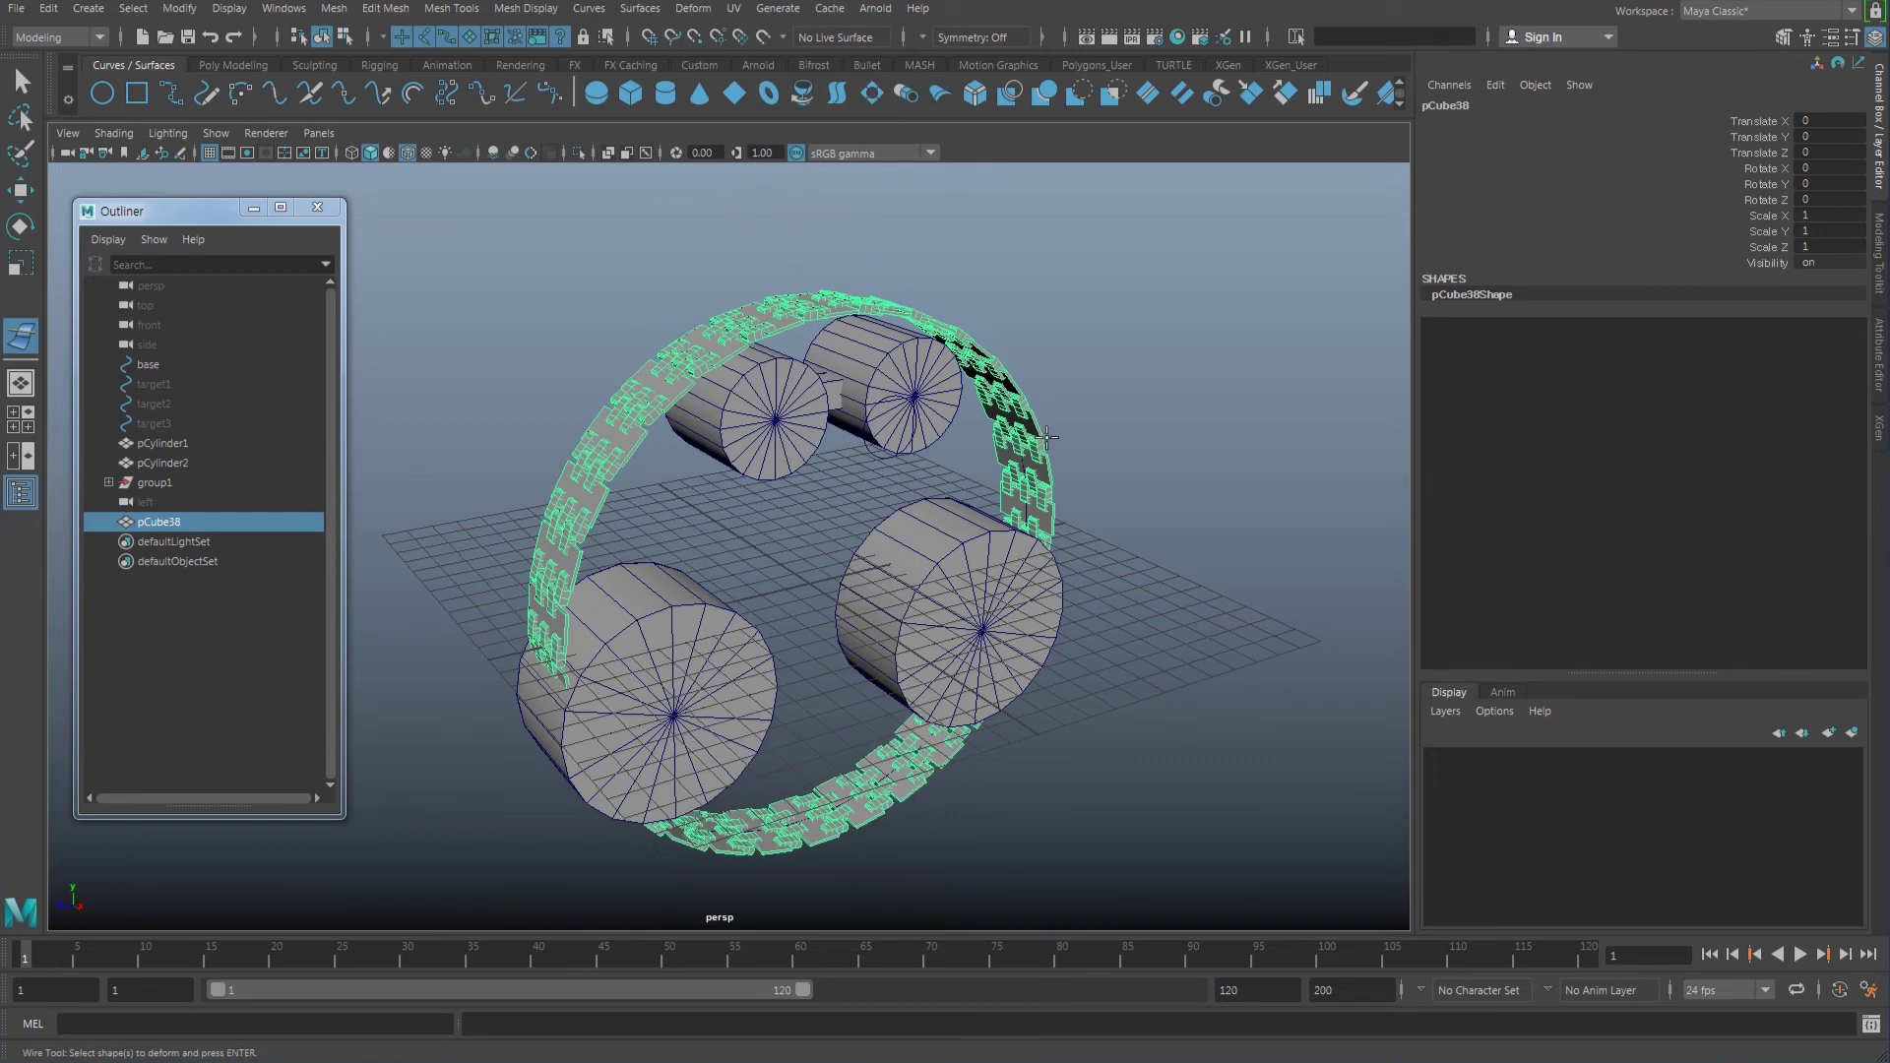
{"action": "key", "text": "Return"}
{"action": "left_click", "coordinate": [162, 364]}
{"action": "key", "text": "Return"}
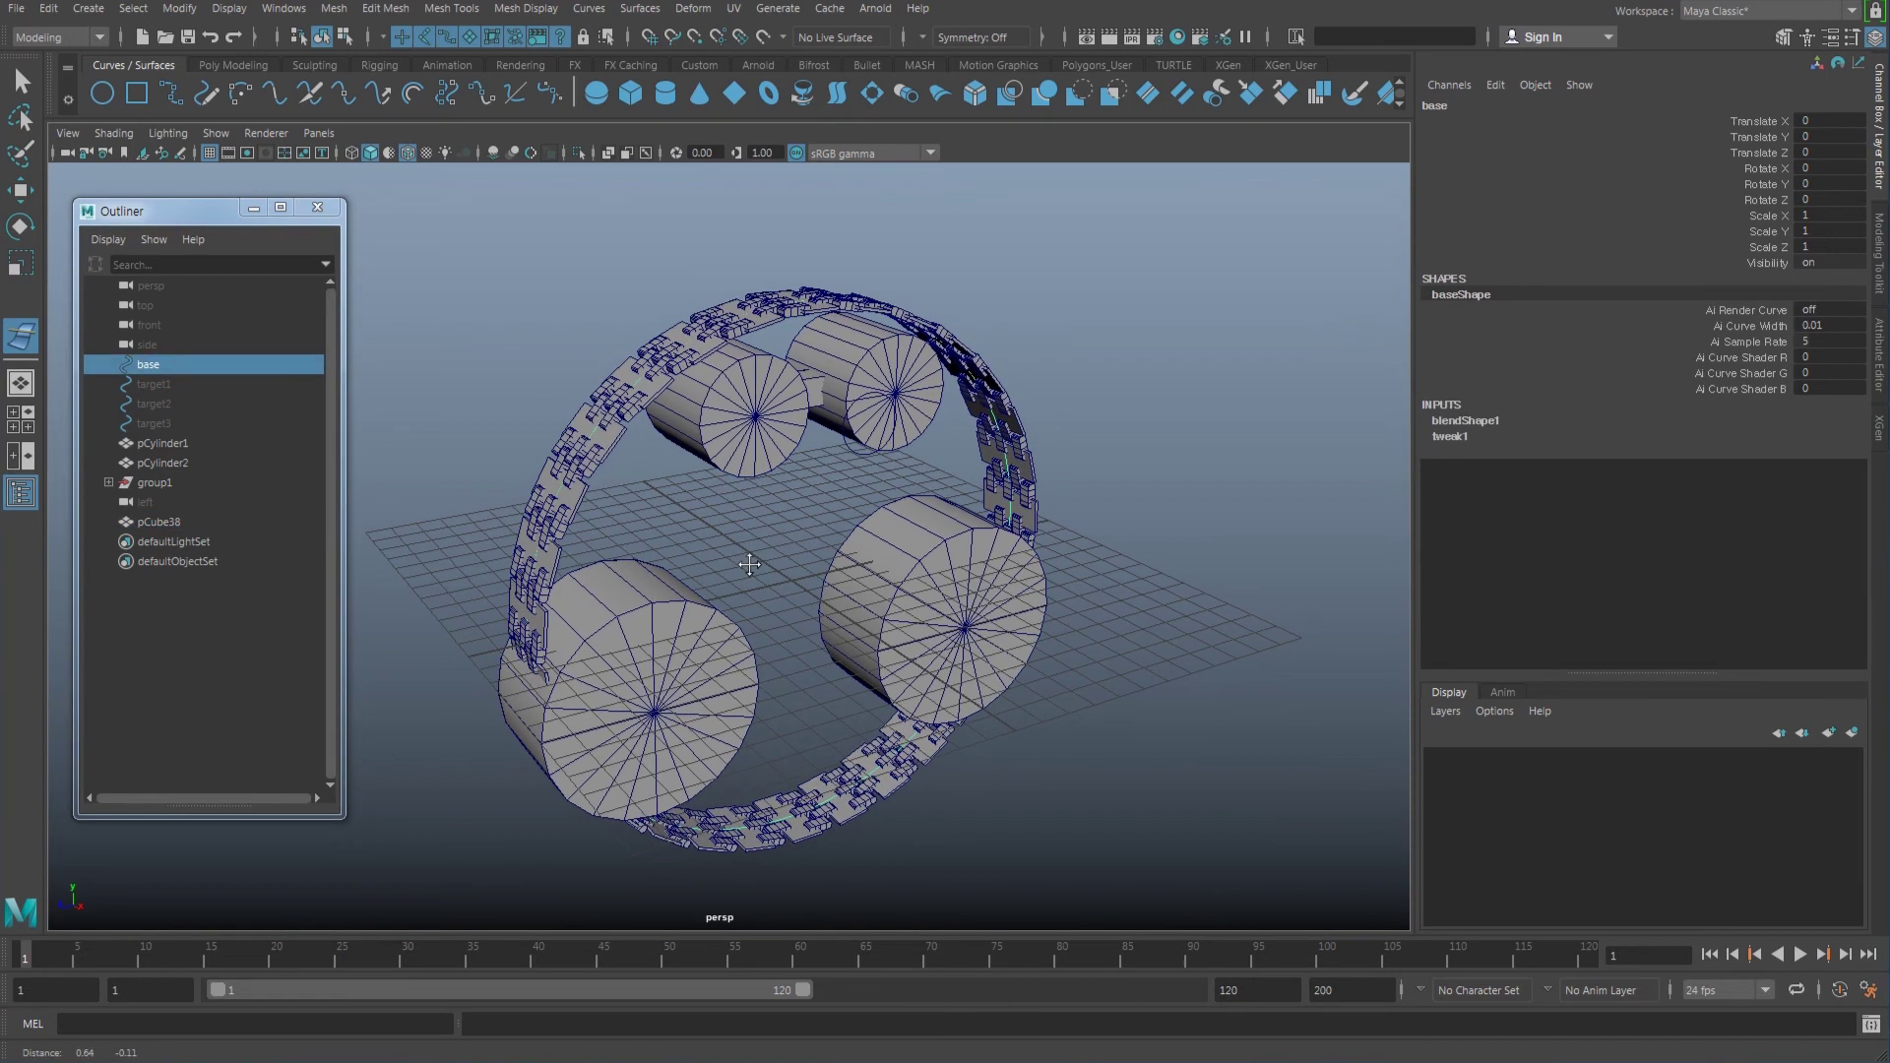
{"action": "key", "text": "Return"}
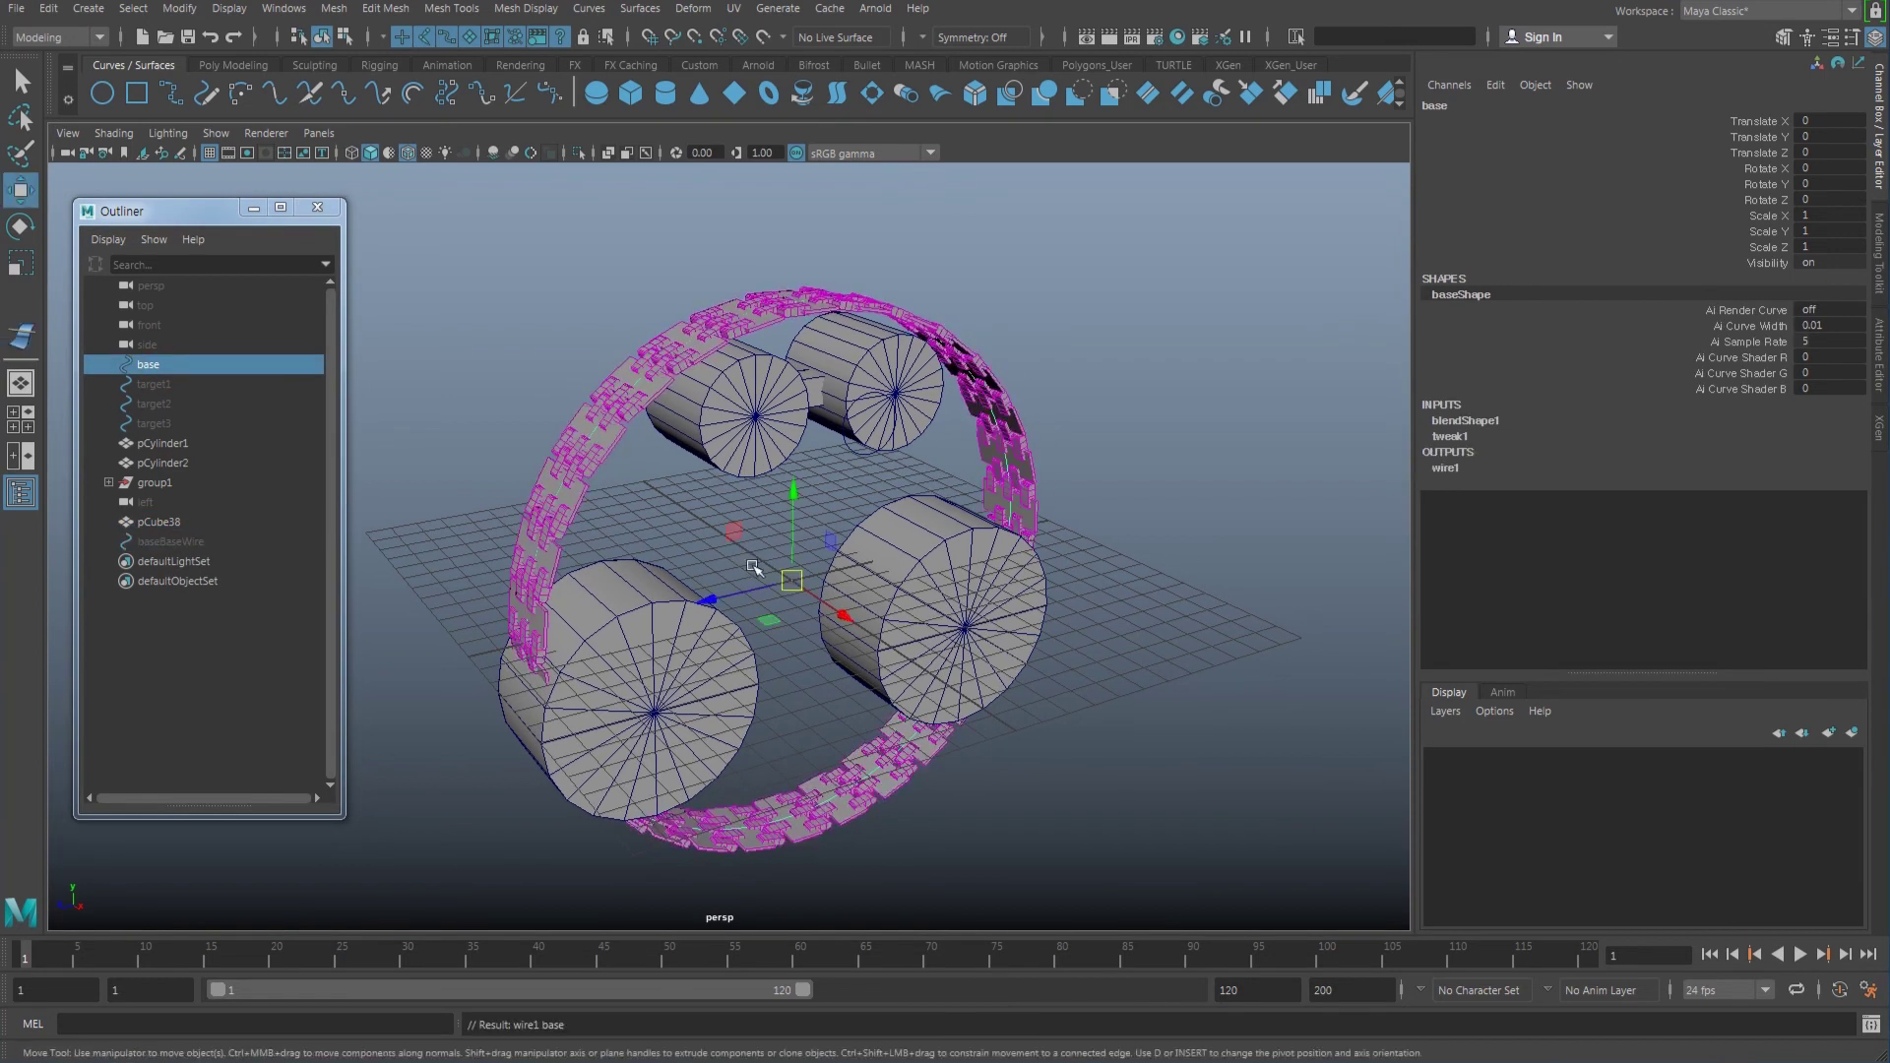
- Set the Dropoff Distance of the base curve's wire1 deformer to 100
{"action": "left_click_drag", "start_coordinate": [786, 569], "coordinate": [867, 581], "text": "alt"}
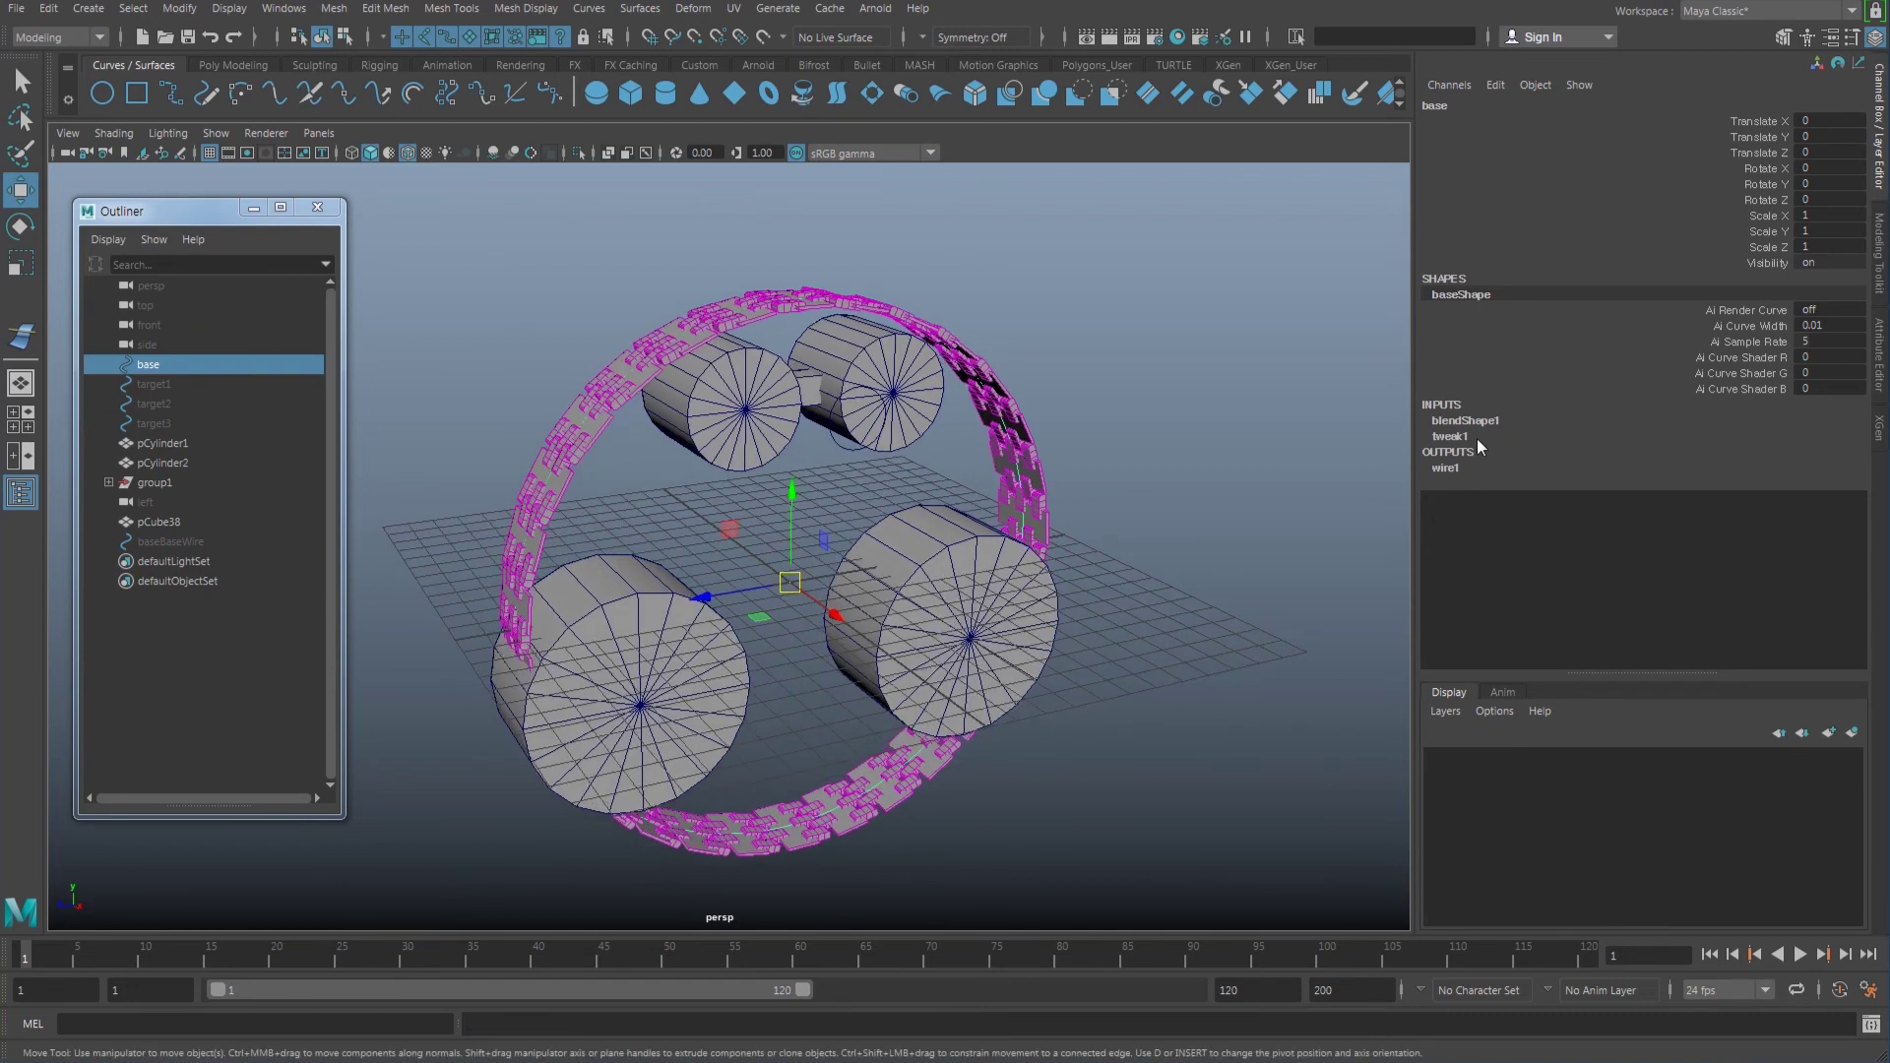
{"action": "left_click", "coordinate": [1451, 469]}
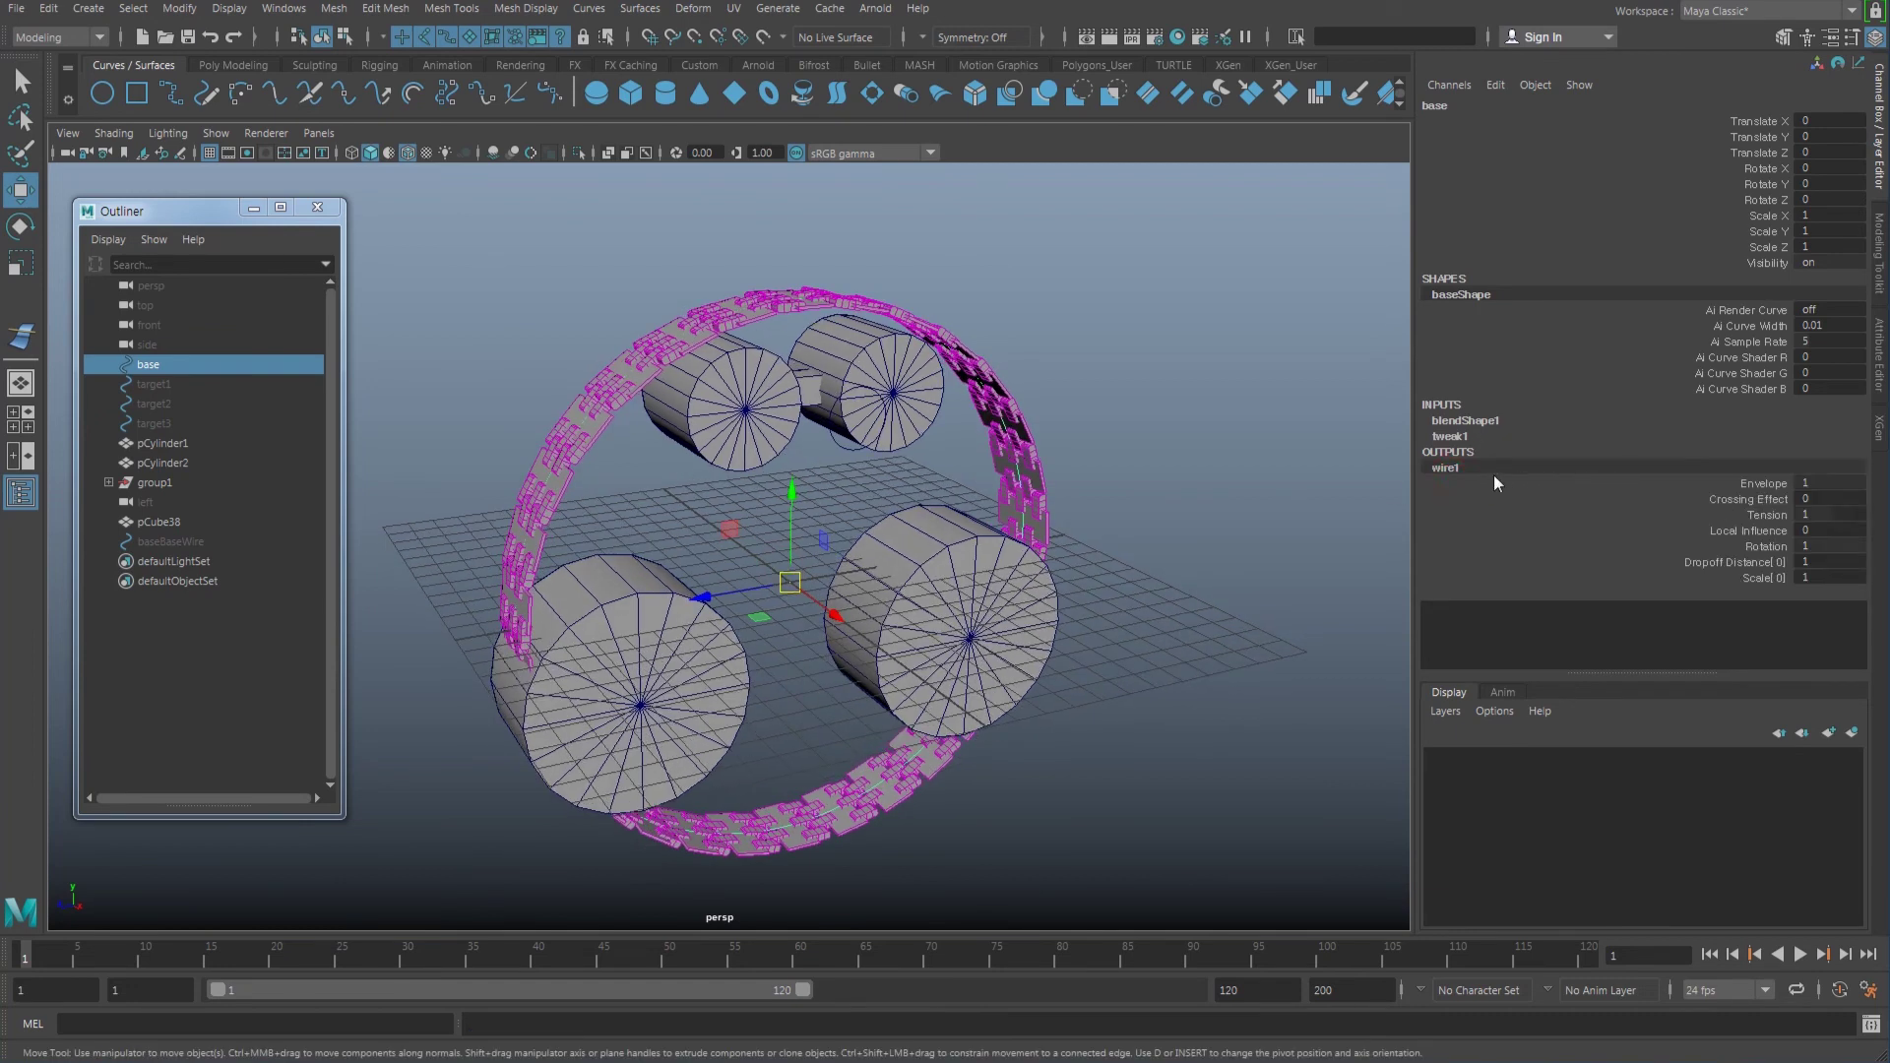
{"action": "double_click", "coordinate": [1817, 562]}
{"action": "left_click_drag", "start_coordinate": [802, 589], "coordinate": [766, 586], "text": "alt"}
{"action": "middle_click_drag", "start_coordinate": [769, 585], "coordinate": [763, 552], "text": "alt"}
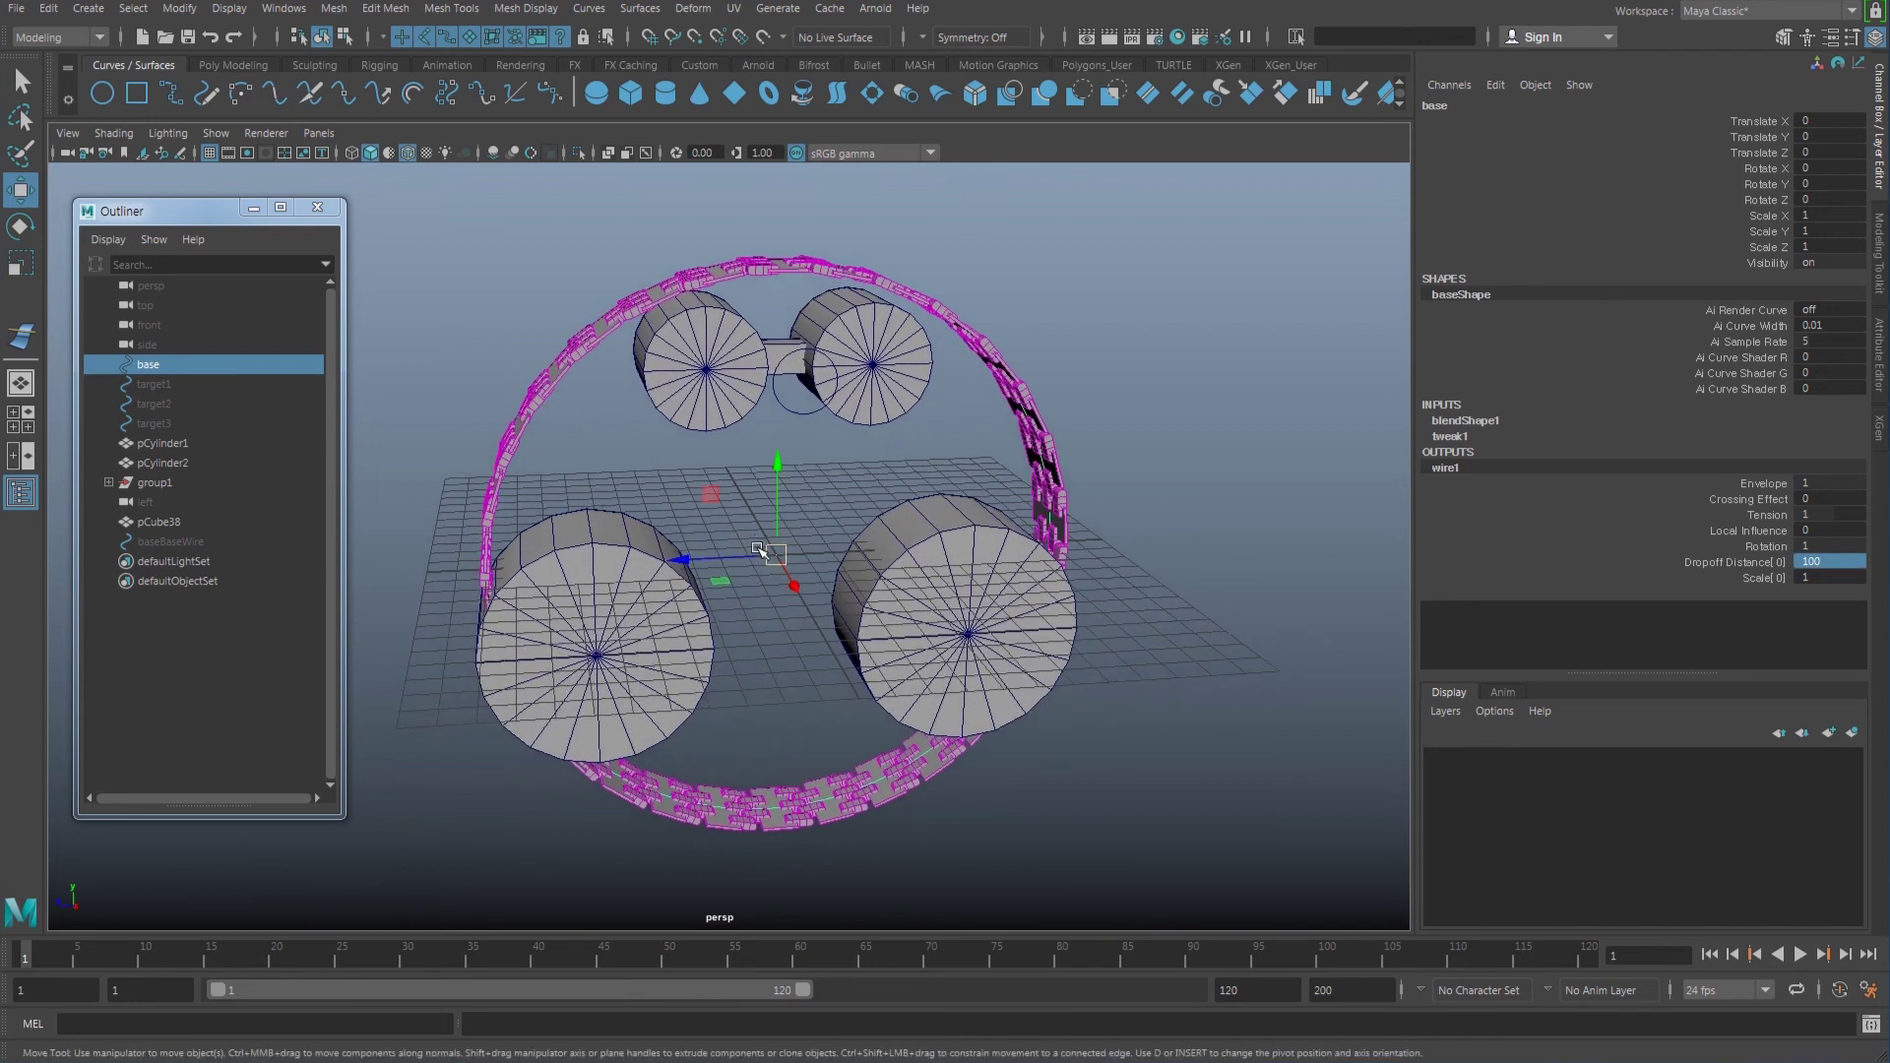
{"action": "left_click_drag", "start_coordinate": [762, 553], "coordinate": [810, 543], "text": "alt"}
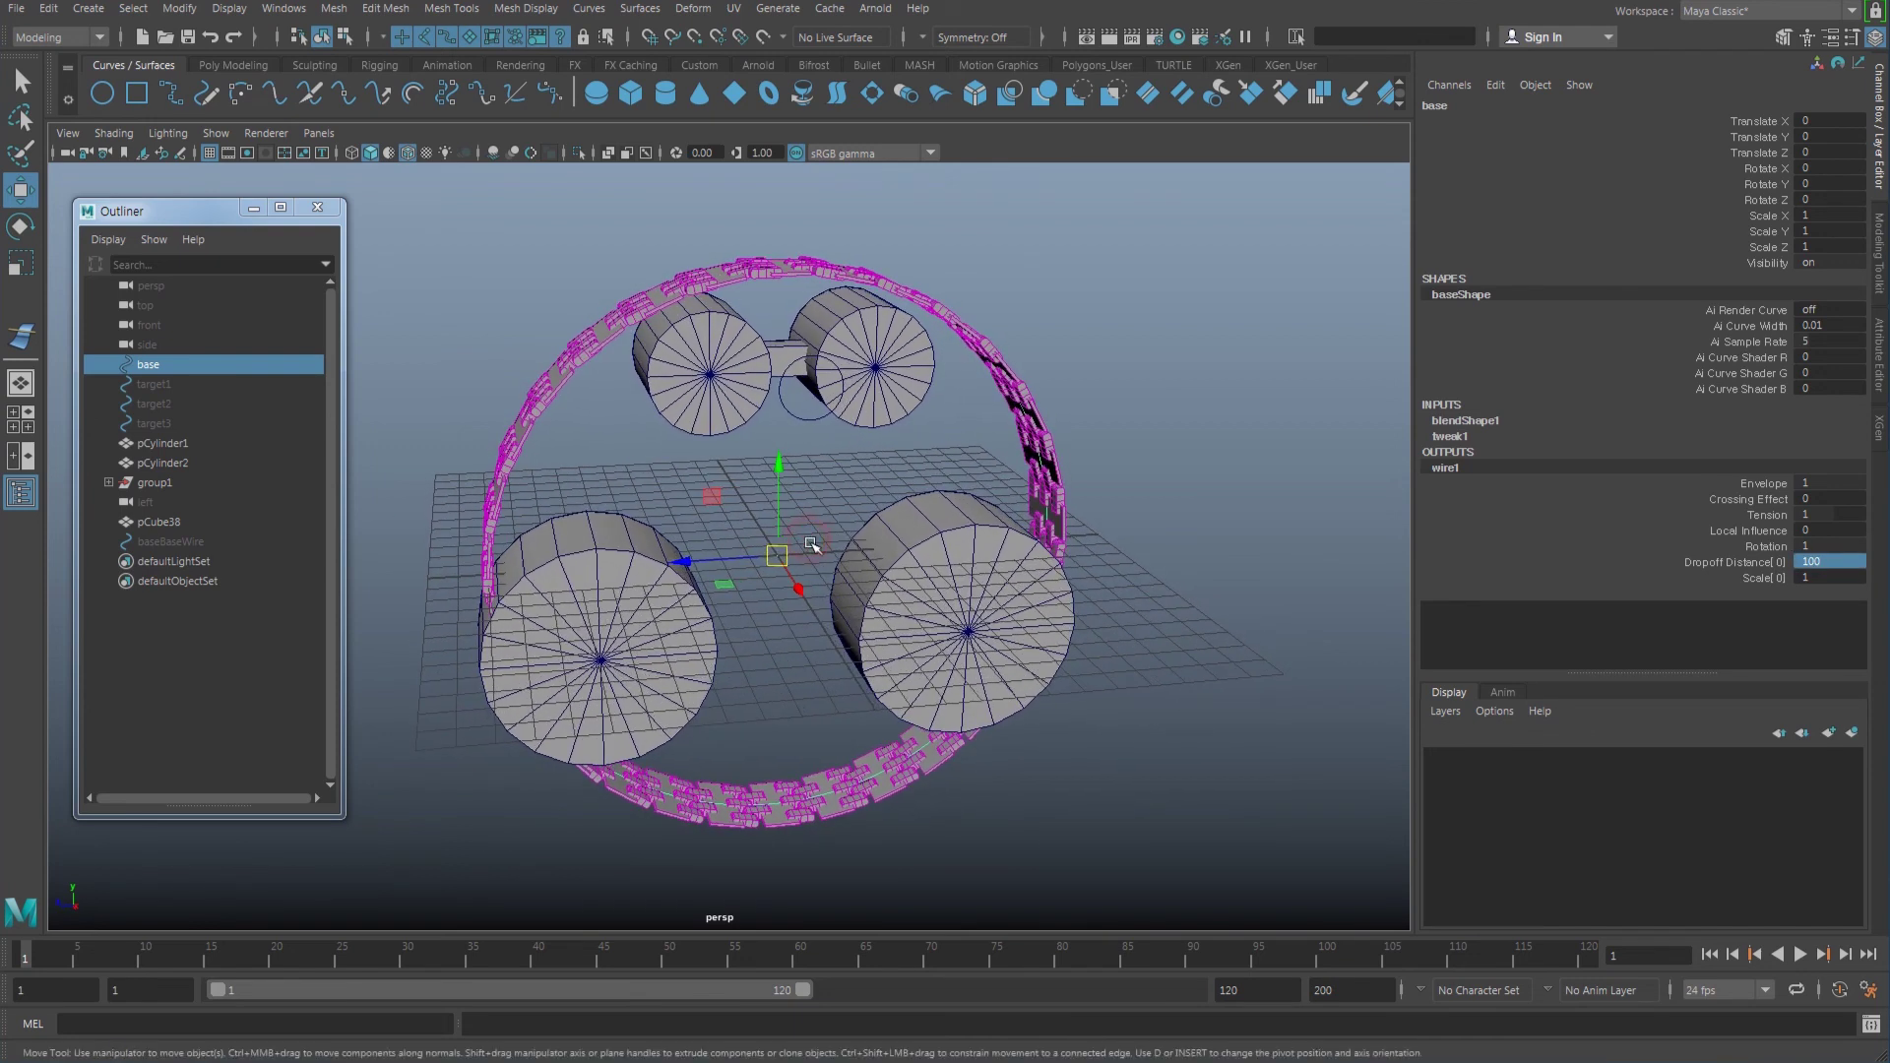
- Raise the target2 weight of the base curve's blendShape1 to 1 so the tread wraps around the wheels
{"action": "left_click", "coordinate": [190, 366]}
{"action": "left_click", "coordinate": [1492, 421]}
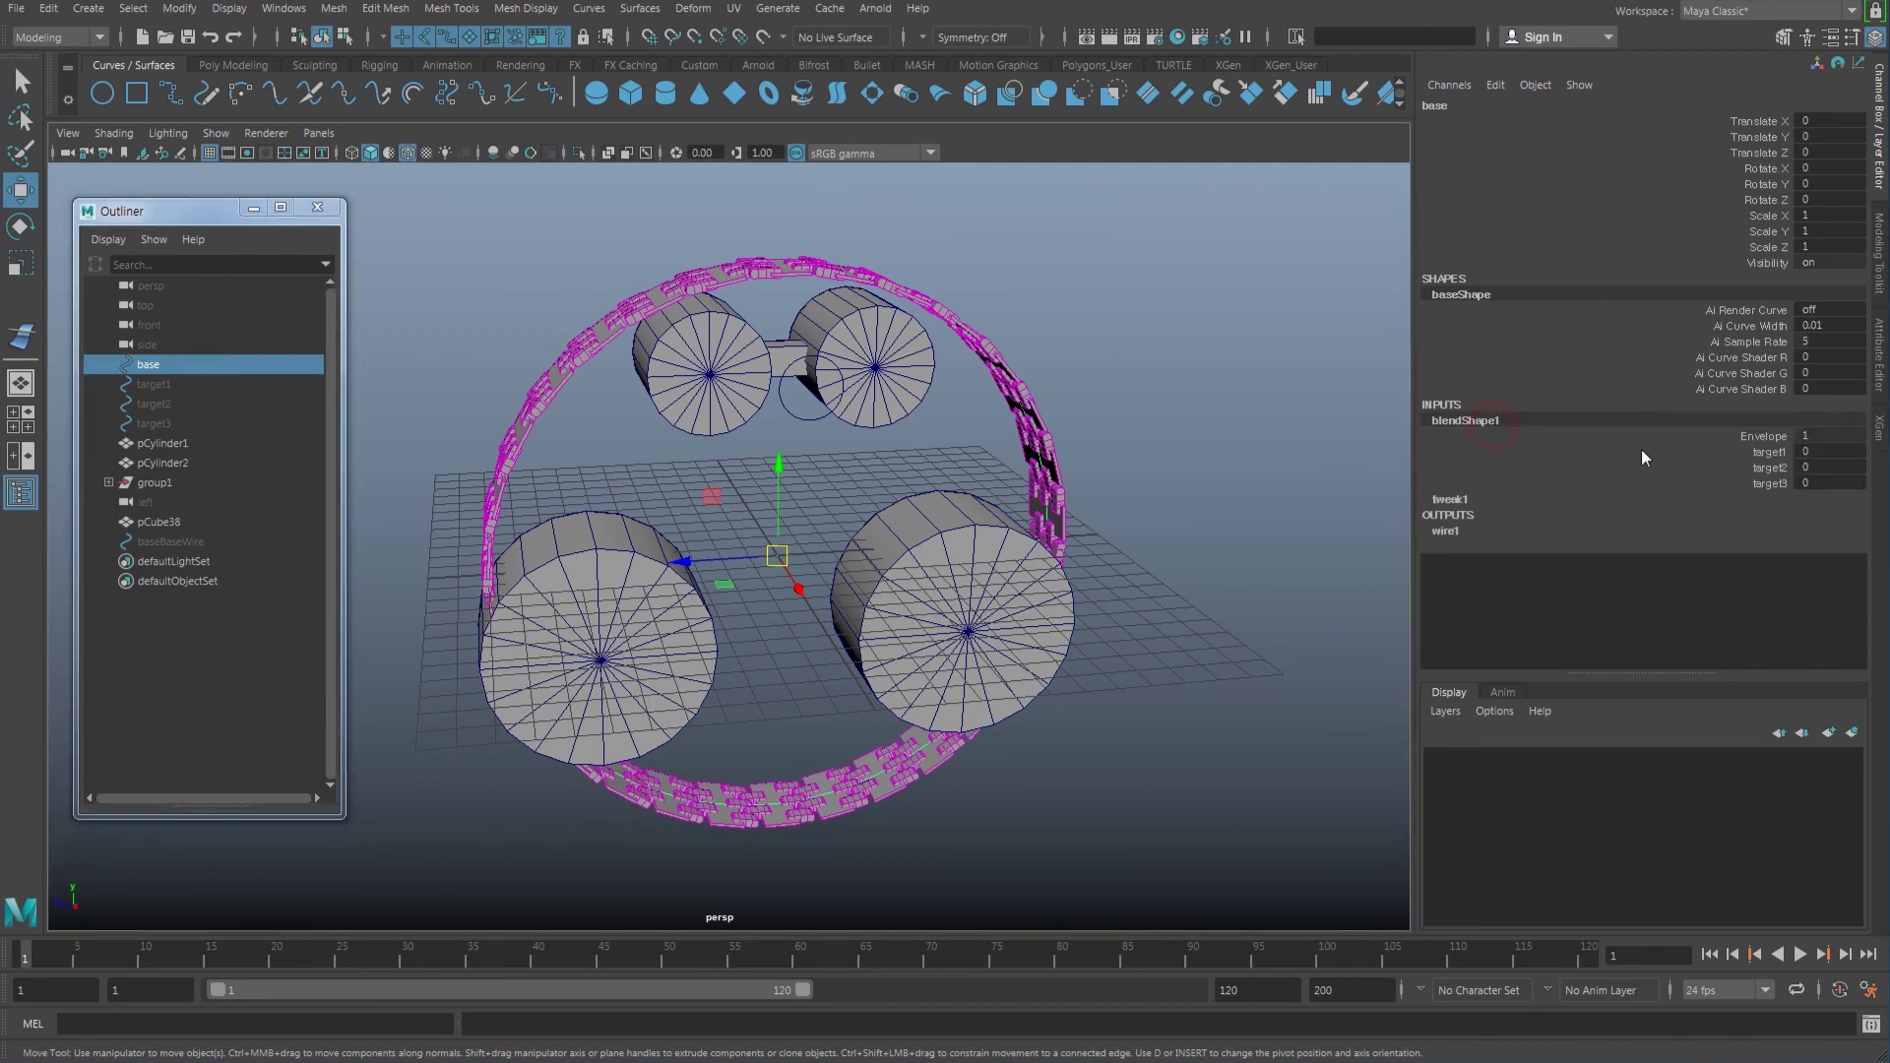
{"action": "left_click", "coordinate": [1769, 469]}
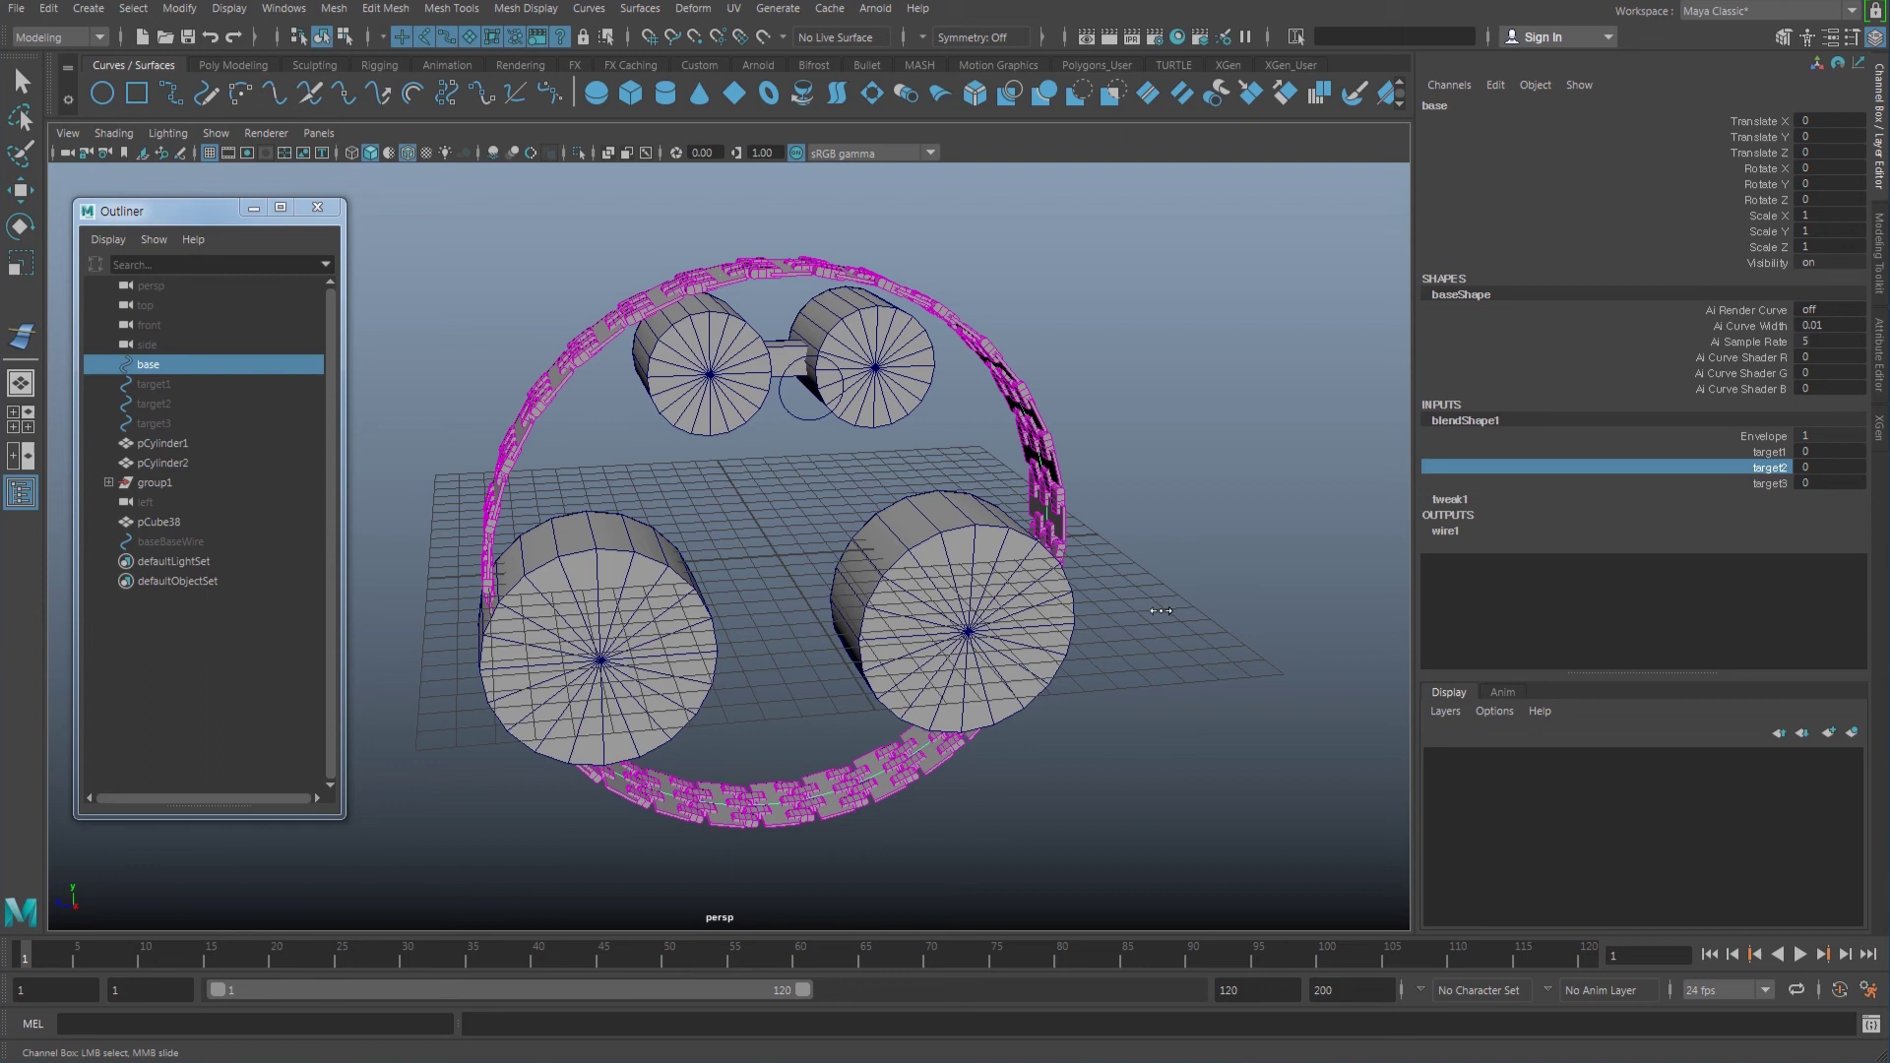
{"action": "middle_click_drag", "start_coordinate": [1161, 611], "coordinate": [1177, 613]}
{"action": "mouse_move", "coordinate": [1224, 623]}
{"action": "left_mouse_down", "text": "alt"}
{"action": "mouse_move", "coordinate": [1224, 641]}
{"action": "mouse_move", "coordinate": [1417, 660]}
{"action": "mouse_move", "coordinate": [1362, 682]}
{"action": "mouse_move", "coordinate": [1143, 624]}
{"action": "mouse_move", "coordinate": [1195, 621]}
{"action": "left_mouse_up", "text": "alt"}
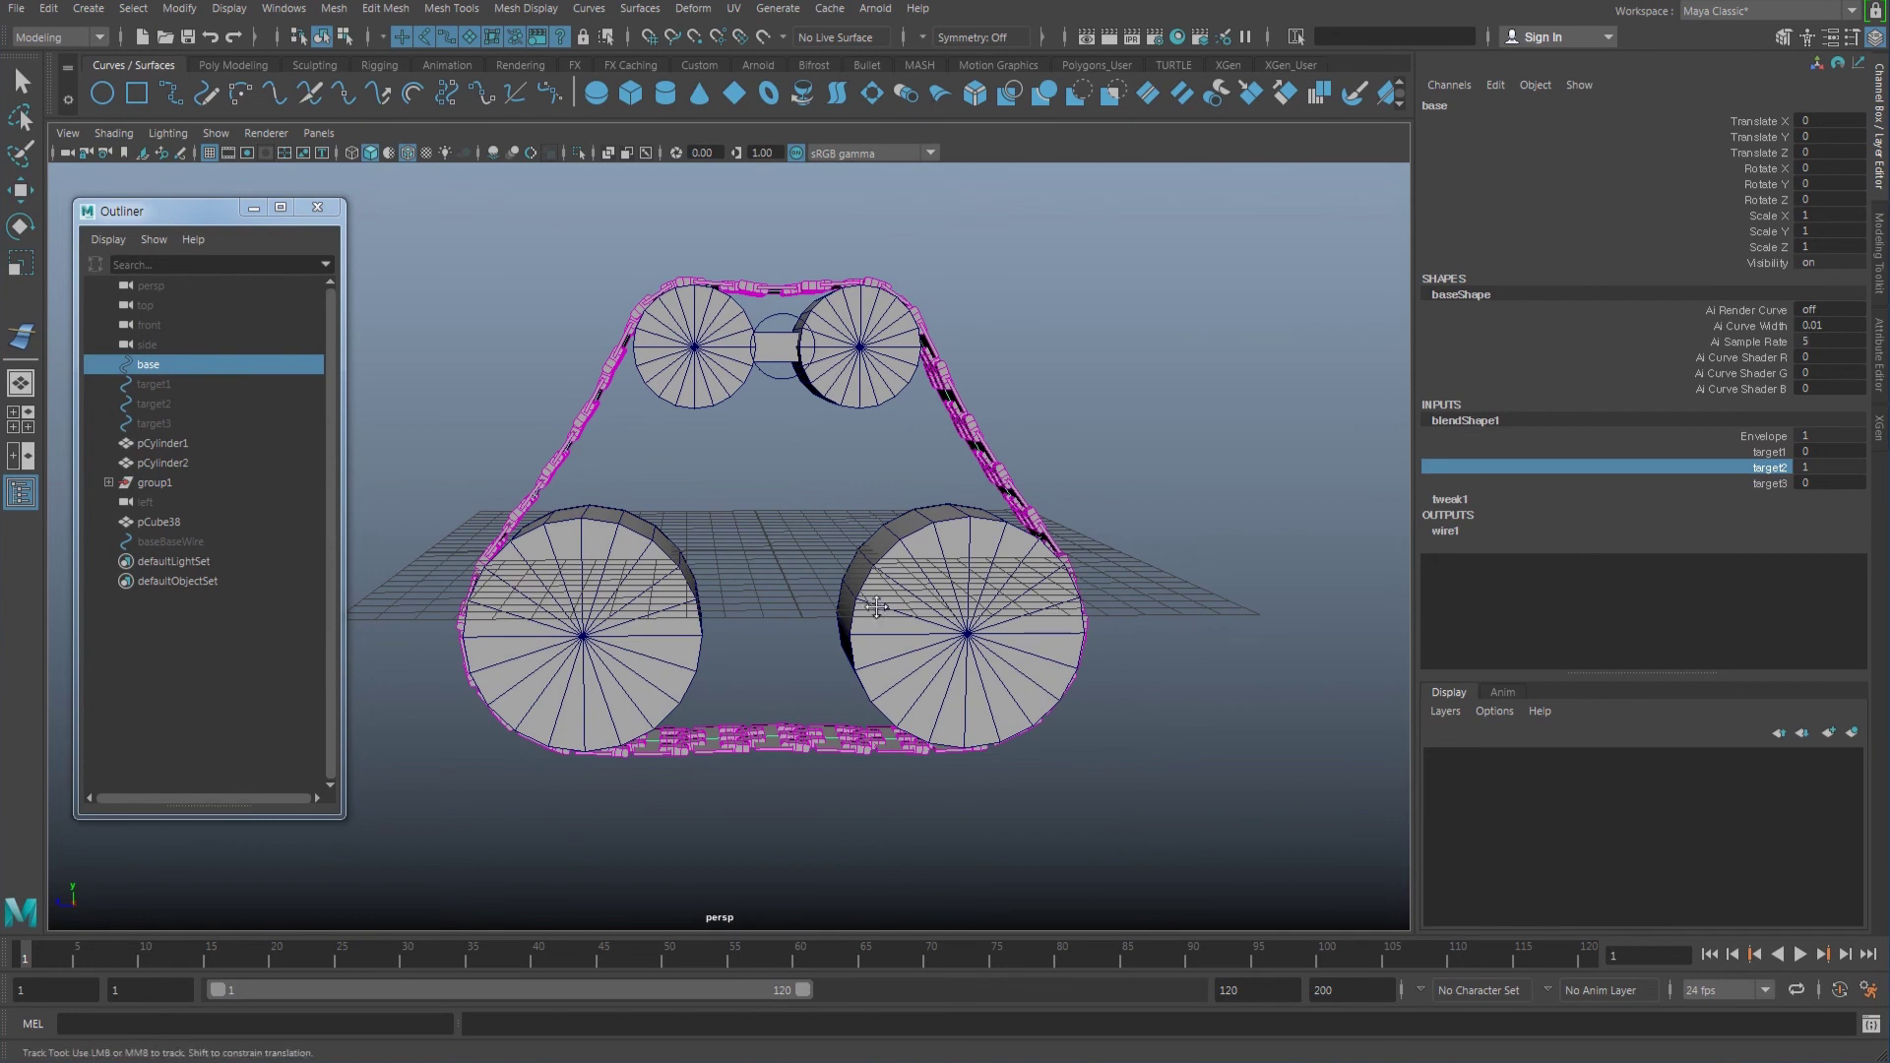
{"action": "middle_click_drag", "start_coordinate": [844, 598], "coordinate": [884, 607], "text": "alt"}
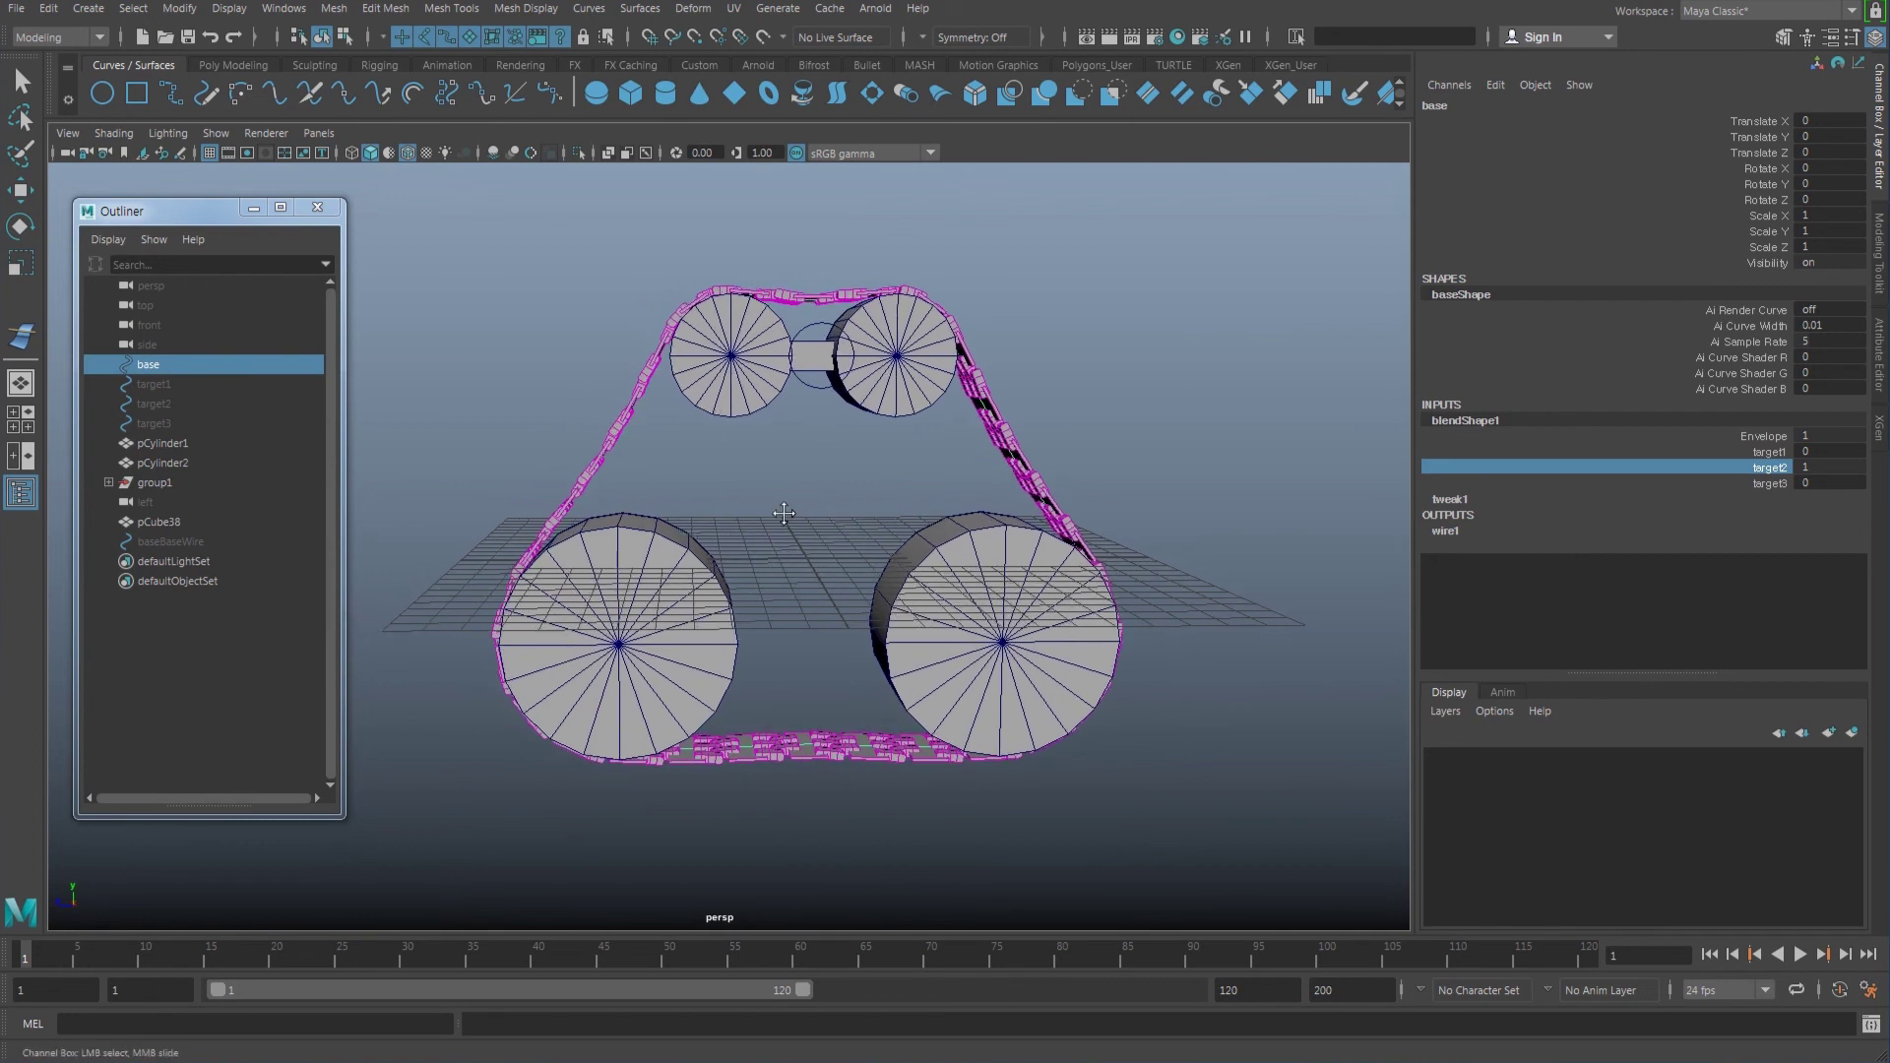